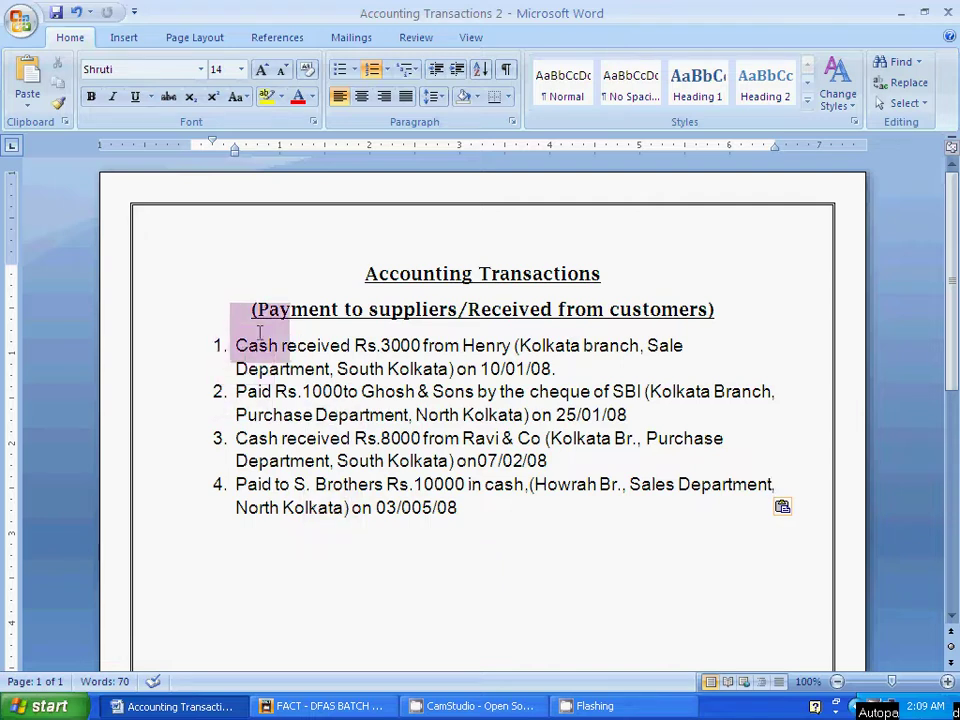
Review the listed accounting transactions in the Word document, marking the customer in the first one, and switch to FACT
left_click_drag(236, 345, 469, 510)
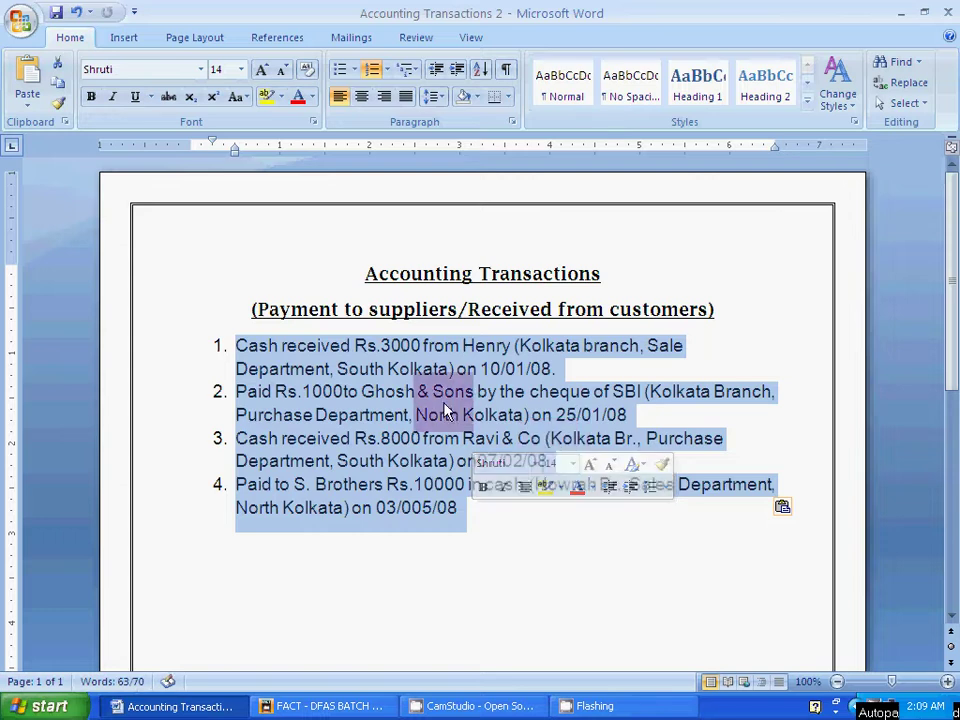
left_click(409, 394)
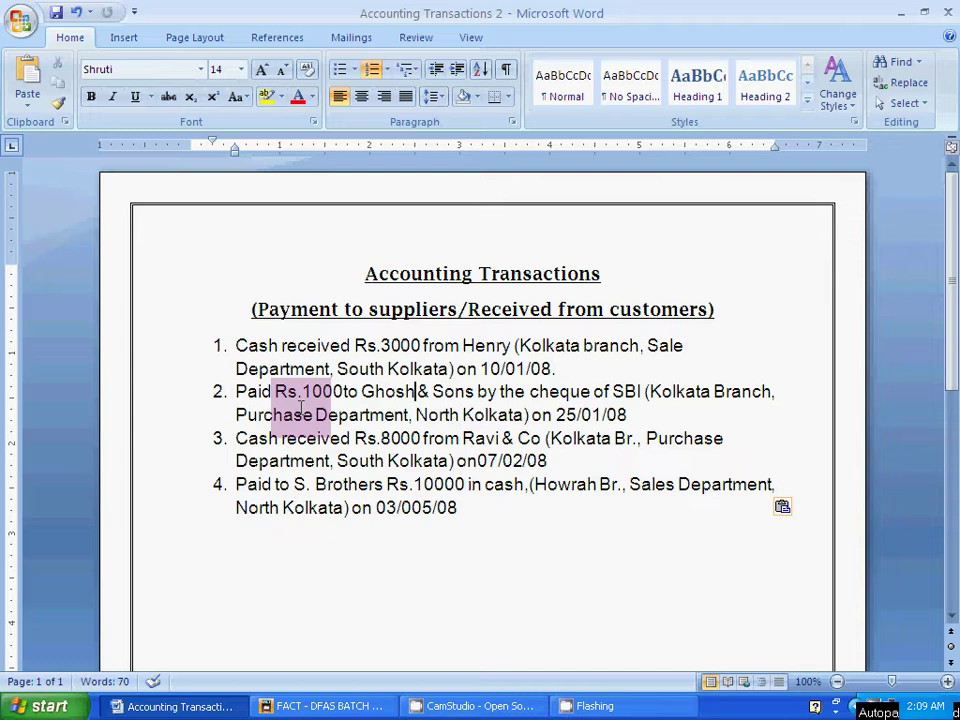
key("alt+Tab")
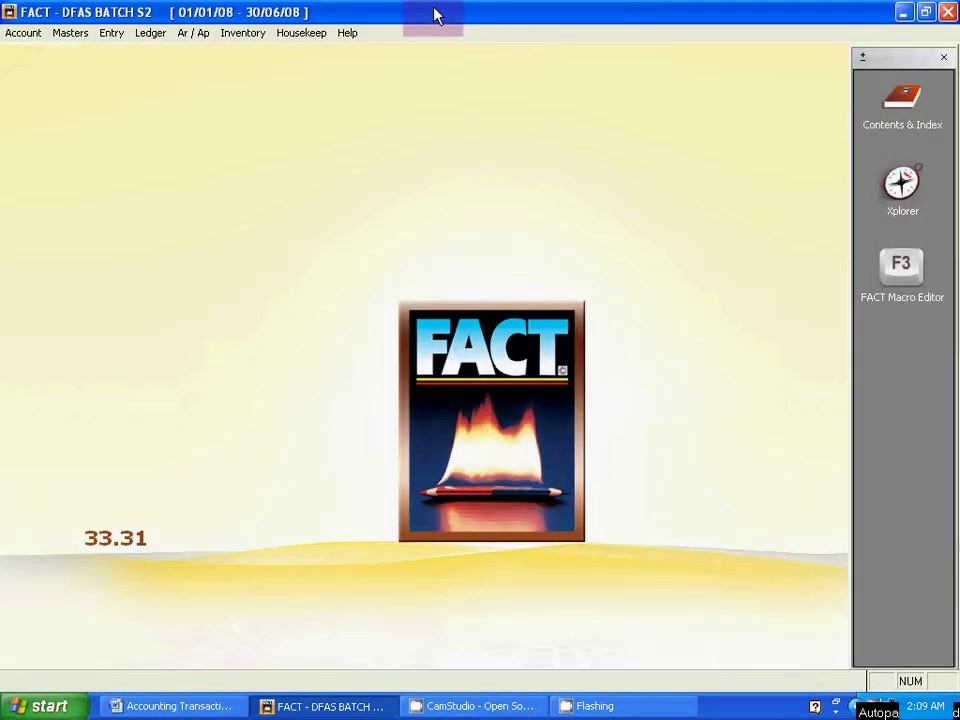
key("alt+Tab")
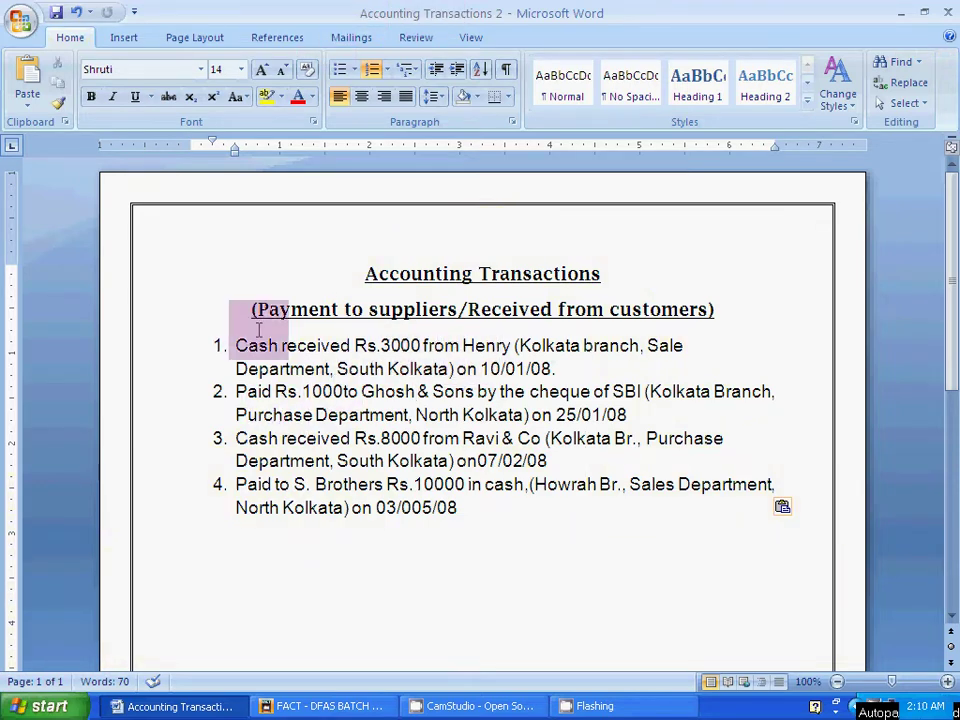
left_click(463, 346)
left_click_drag(463, 346, 516, 346)
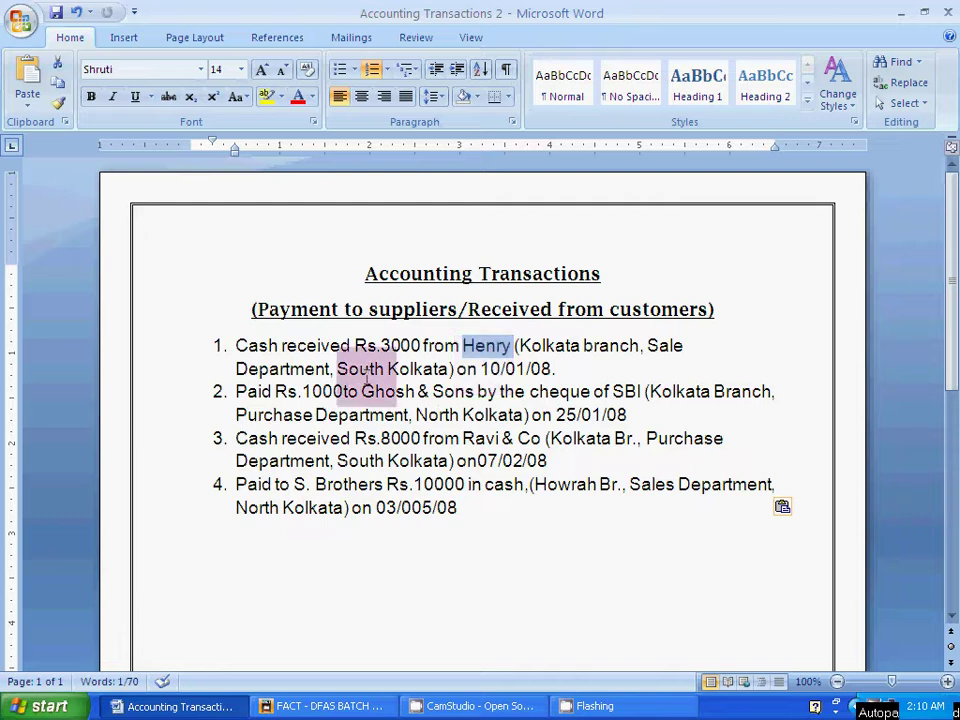
key("alt+Tab")
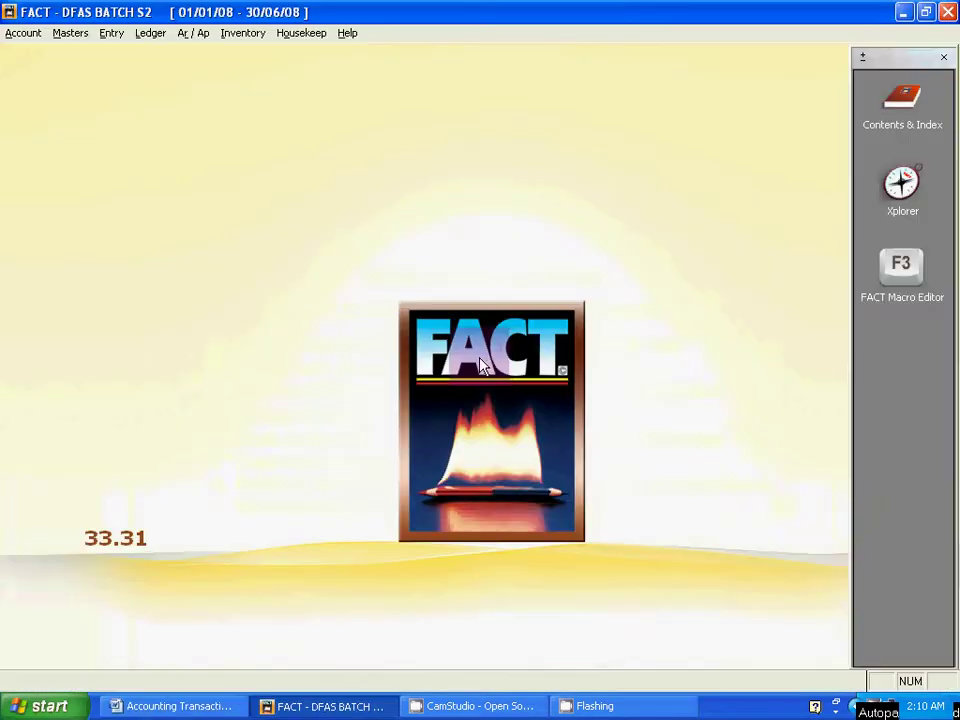
left_click(111, 36)
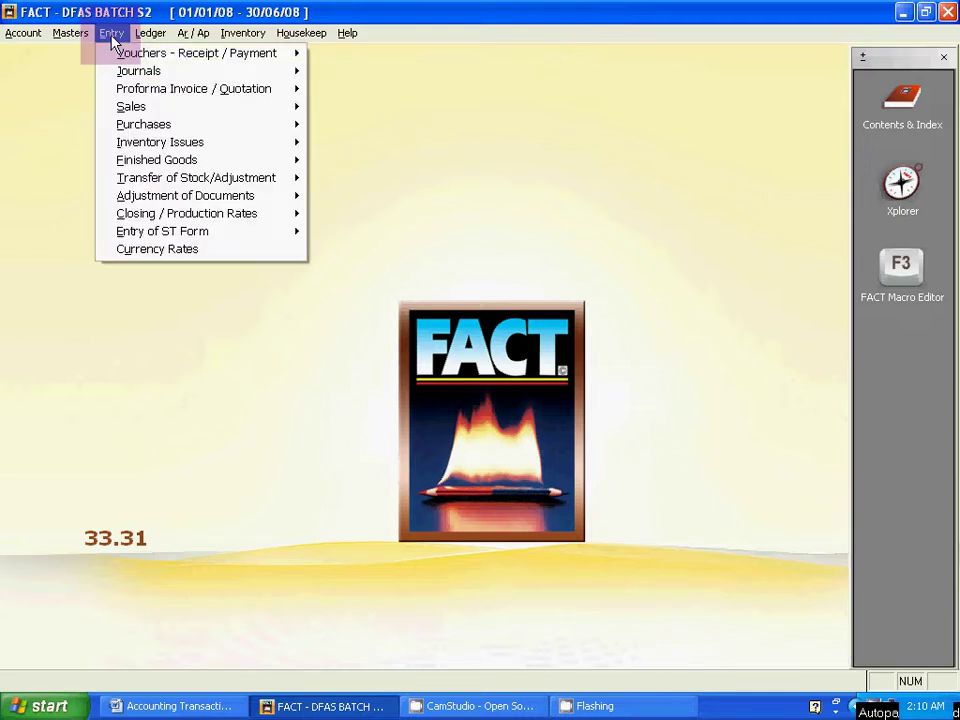
mouse_move(133, 55)
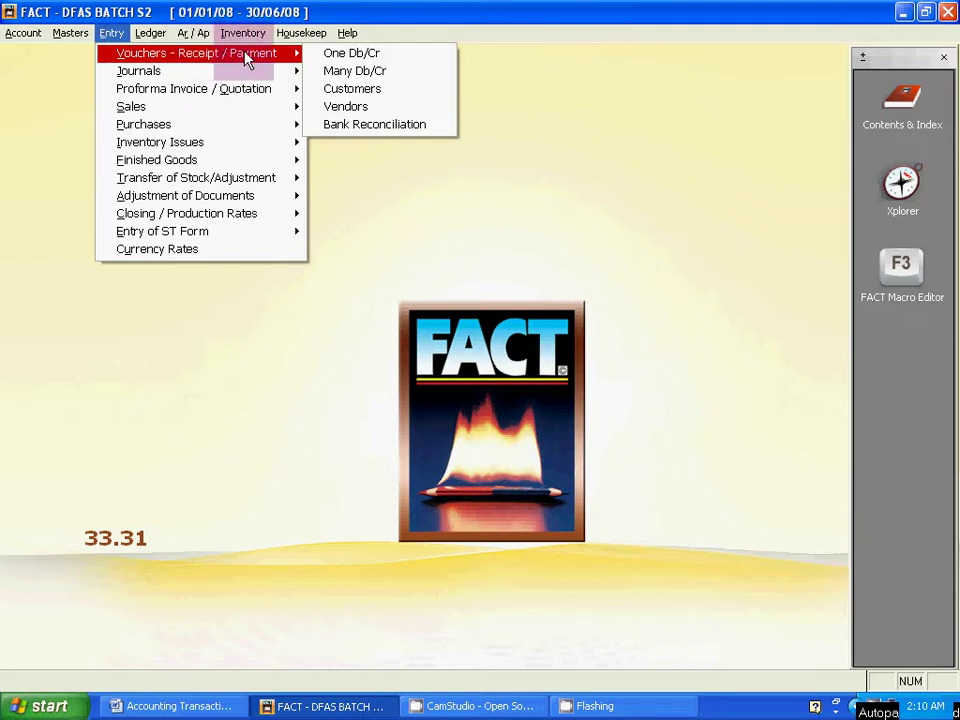
left_click(345, 53)
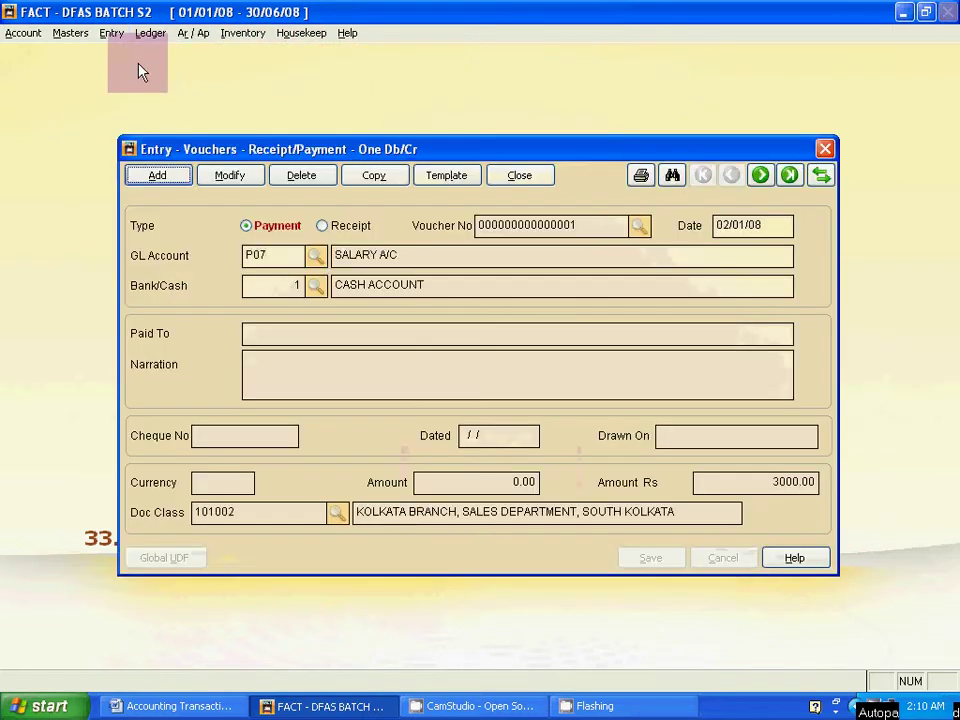
left_click(825, 148)
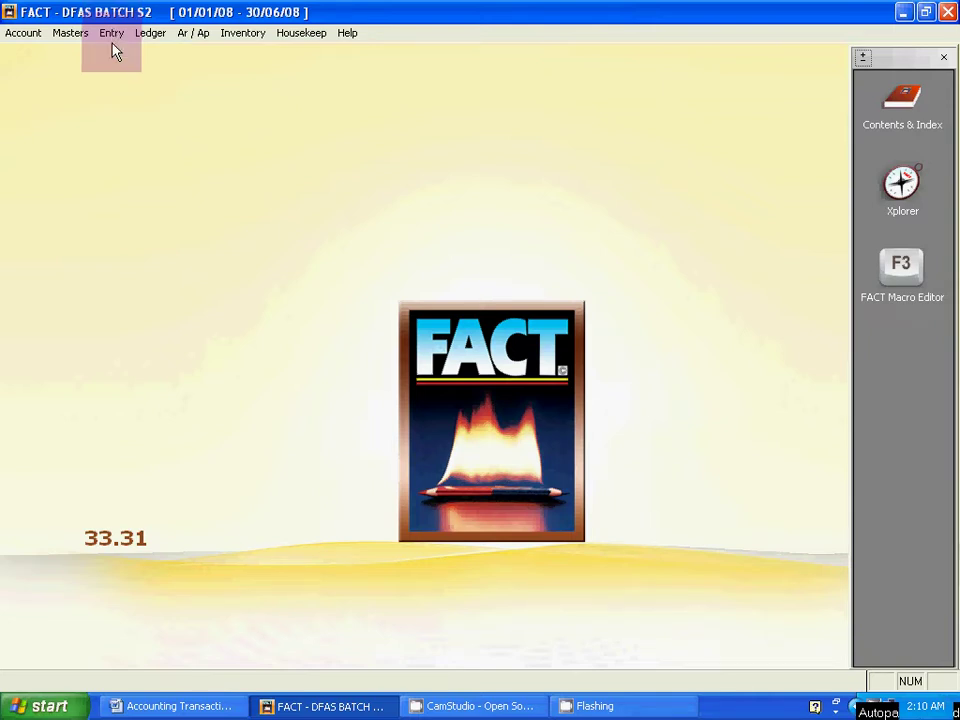
Add a new customer voucher under Vouchers - Receipt / Payment with Receipt as its type
left_click(113, 35)
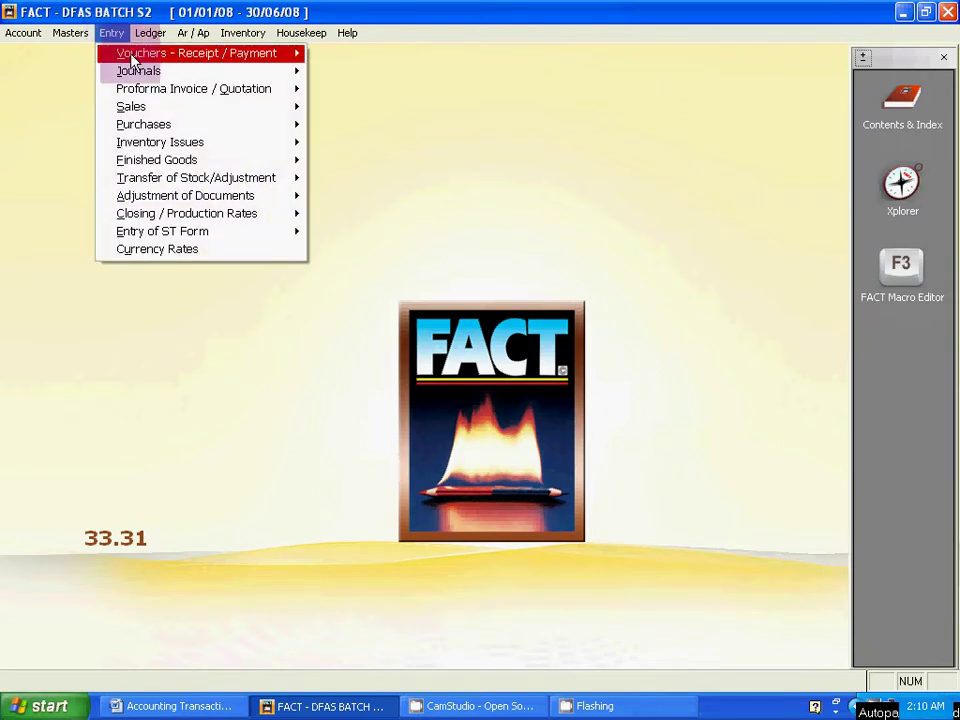
mouse_move(128, 55)
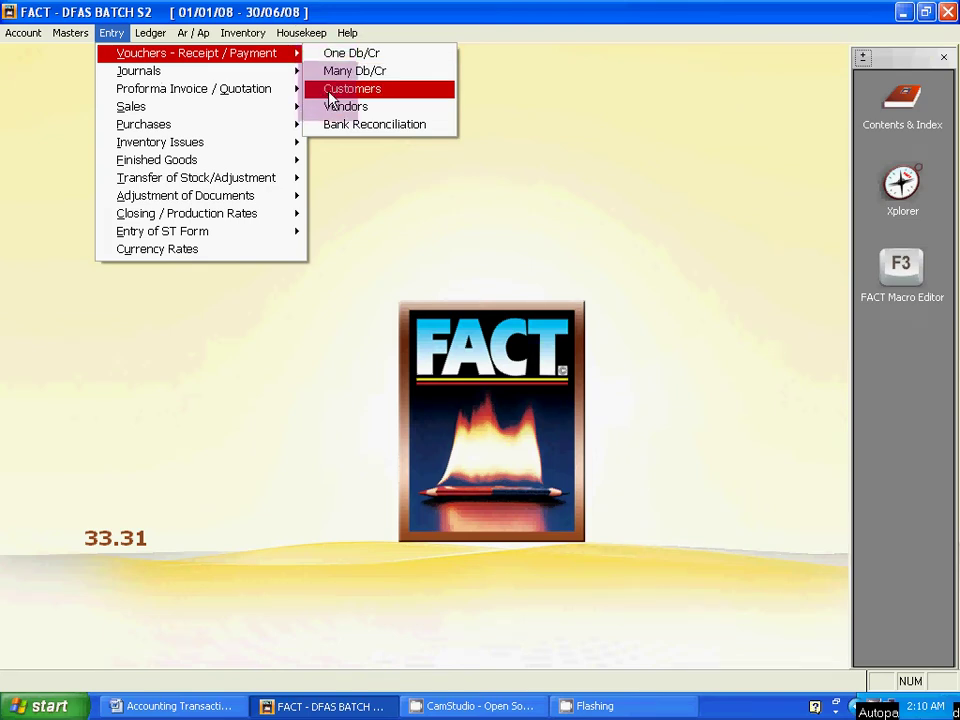
left_click(340, 89)
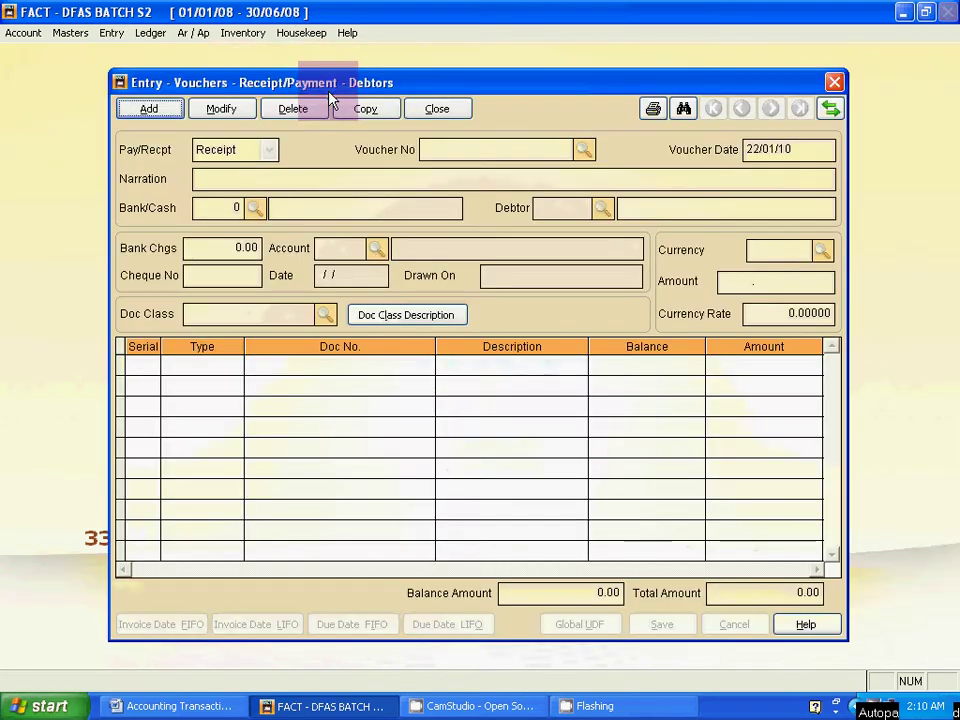
left_click(152, 112)
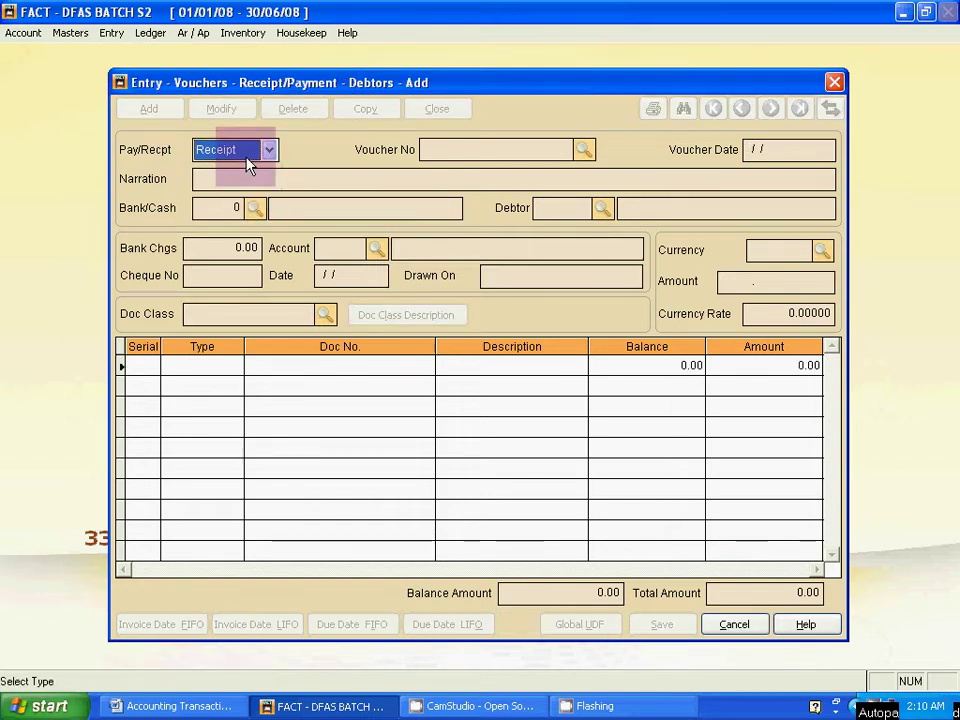
key("Return")
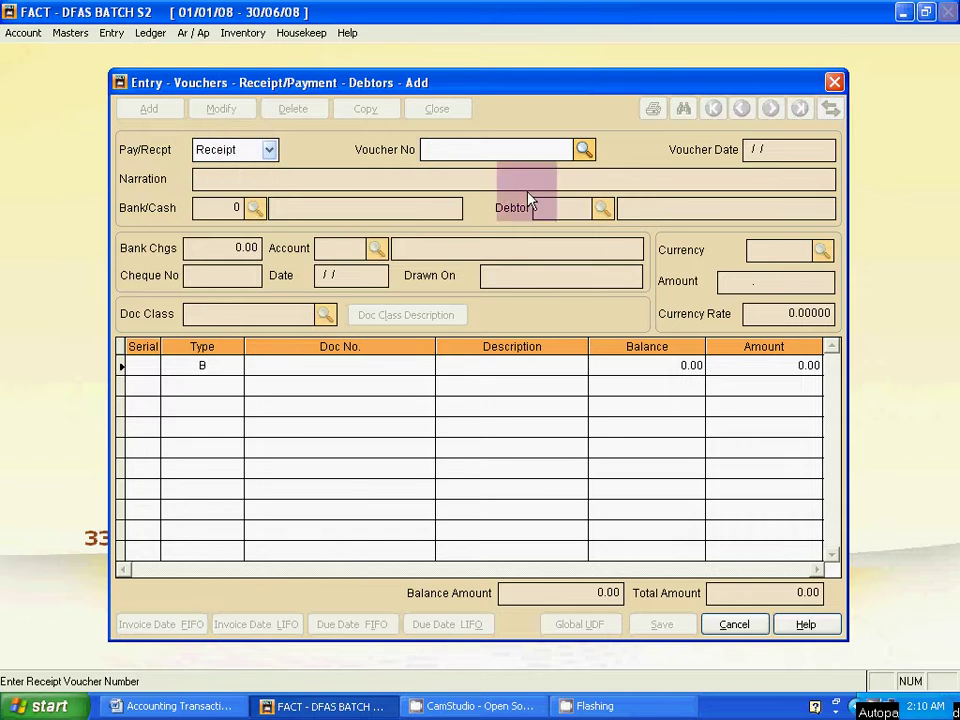
Set the receipt voucher's number to 1 and its date to 10/01/08, taking the date from the first transaction in Word
left_click(583, 151)
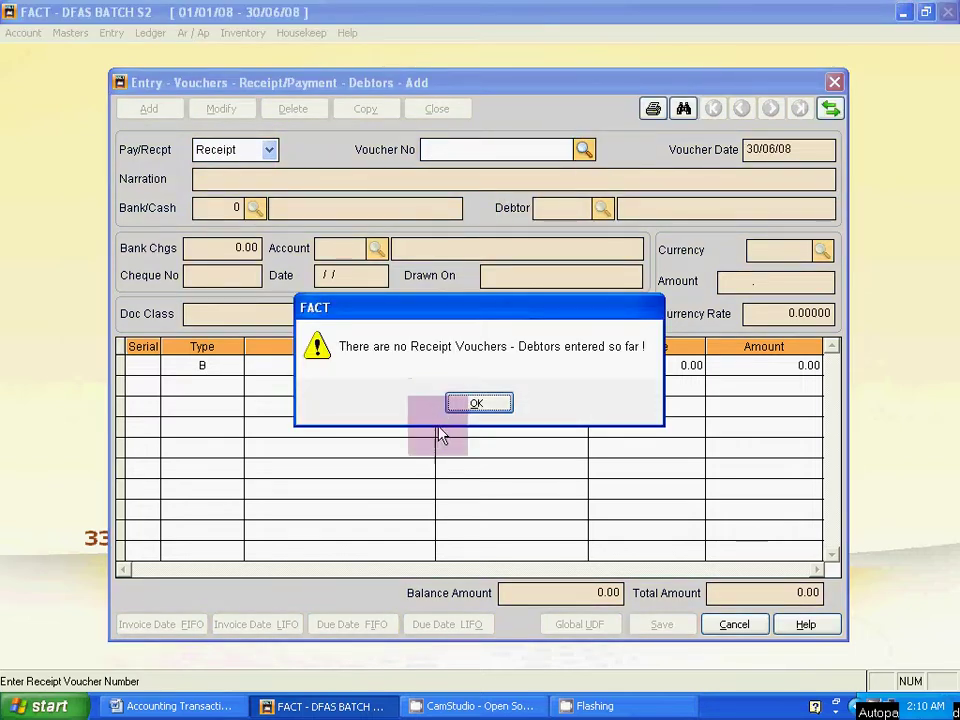
left_click(468, 402)
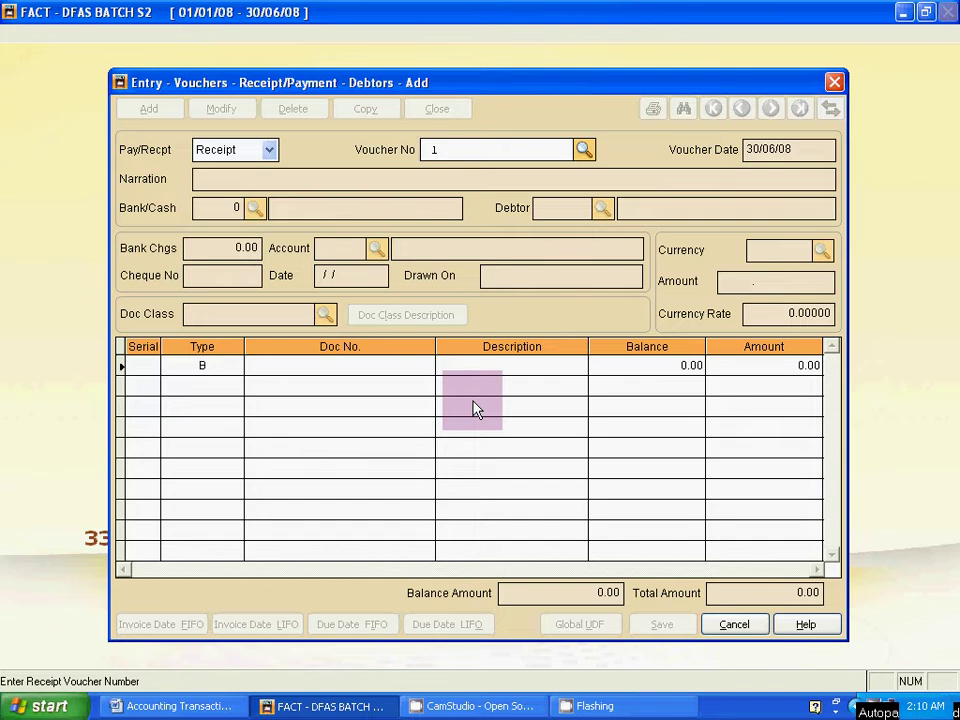
key("Return")
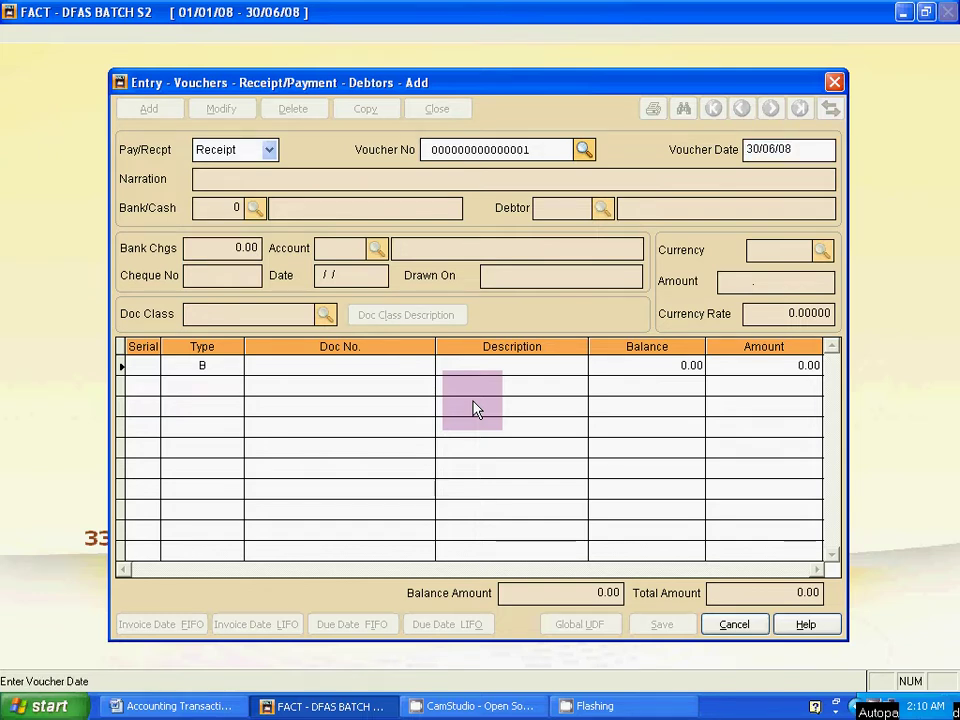
key("alt+Tab")
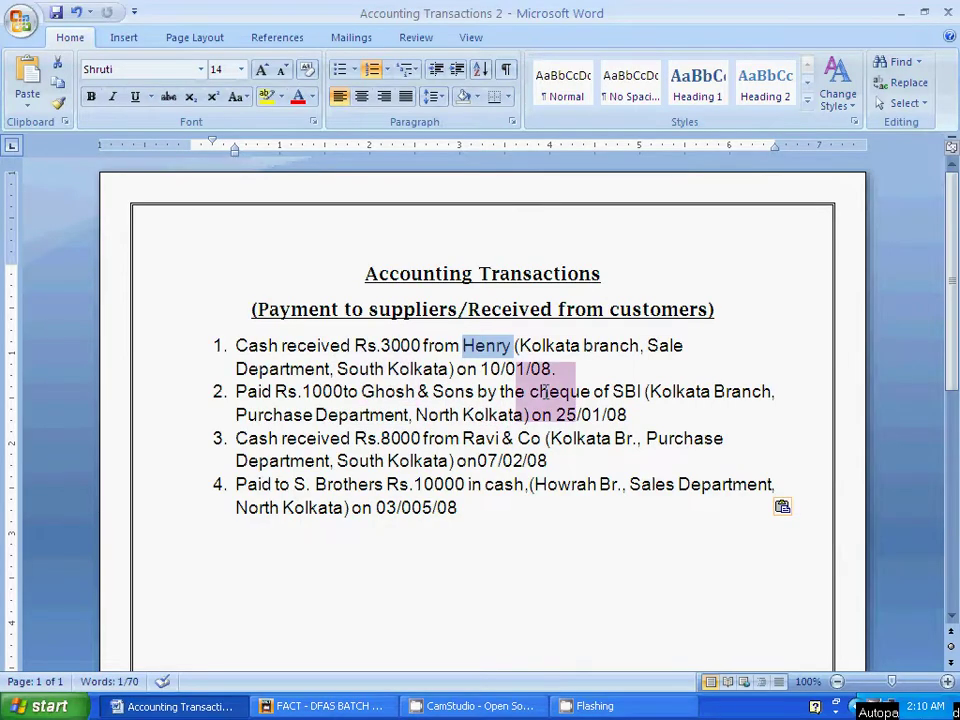
key("alt+Tab")
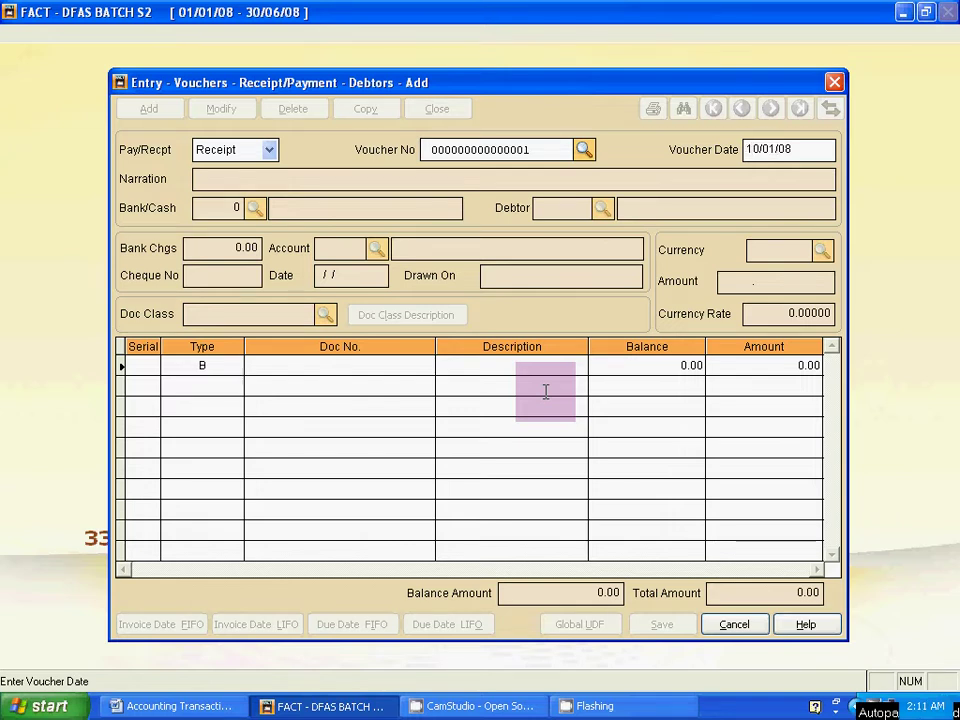
key("Return")
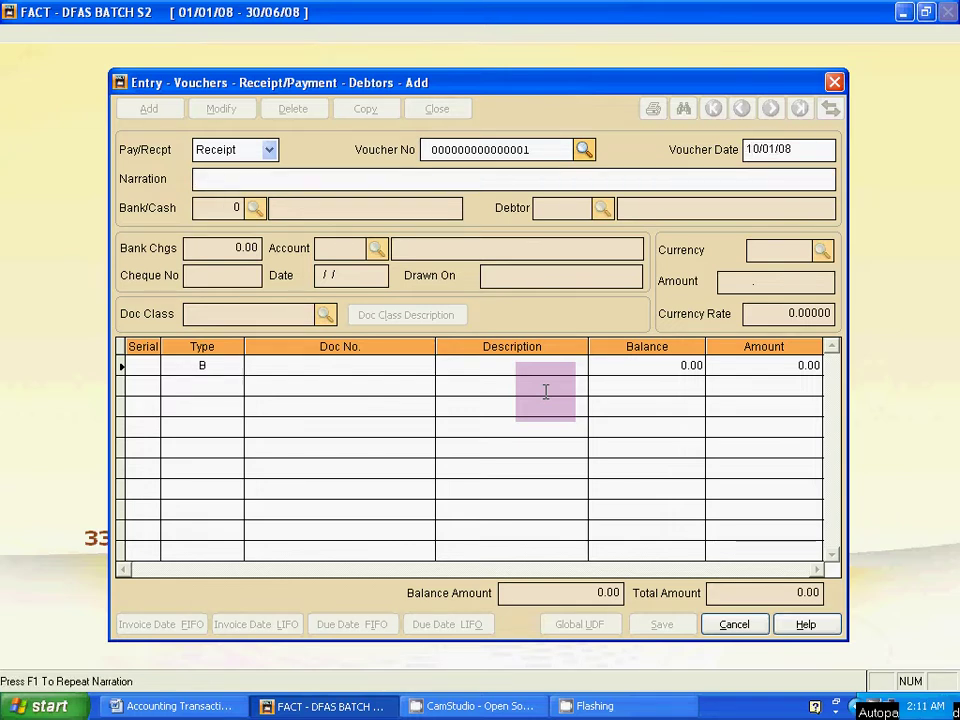
Leave the narration blank and set the voucher's bank/cash code to 1, CASH ACCOUNT, as stated in the Word transaction
key("Return")
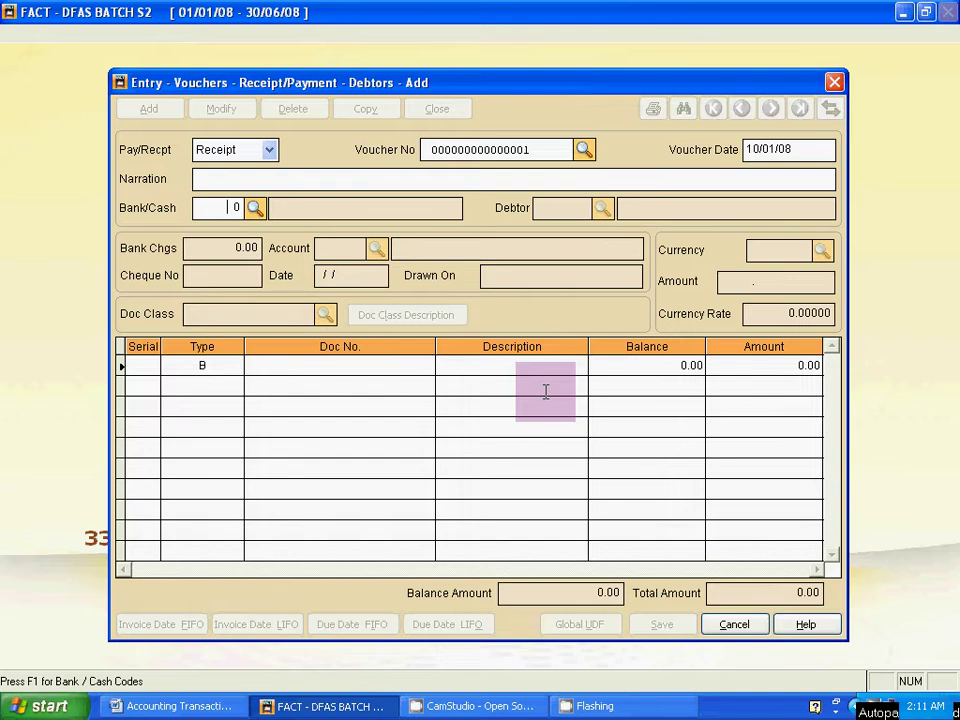
left_click(321, 249)
key("alt+Tab")
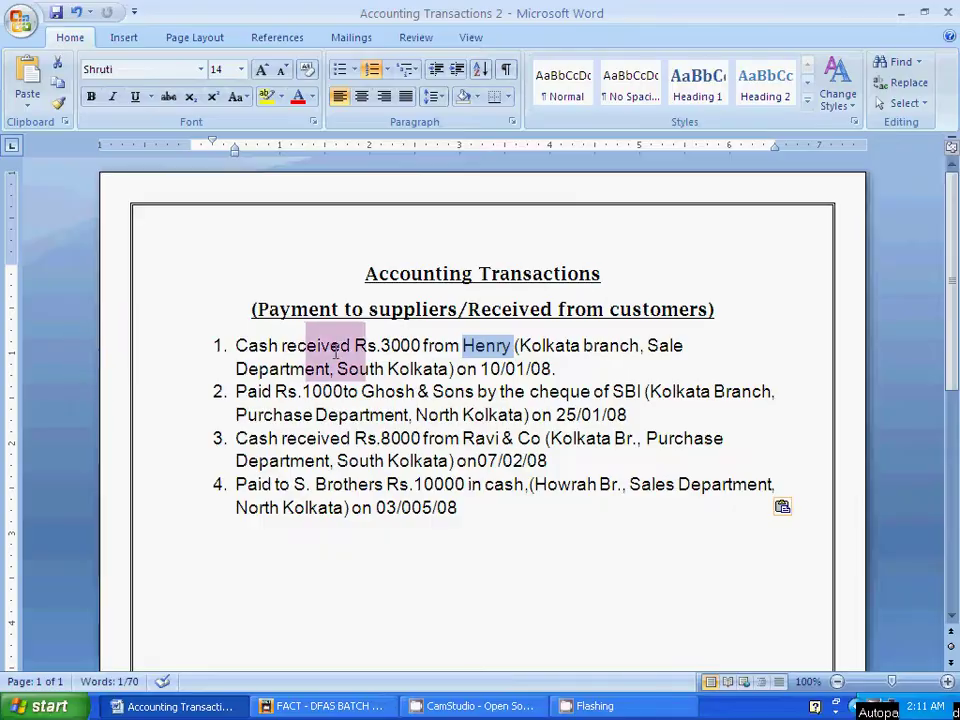
key("alt+Tab")
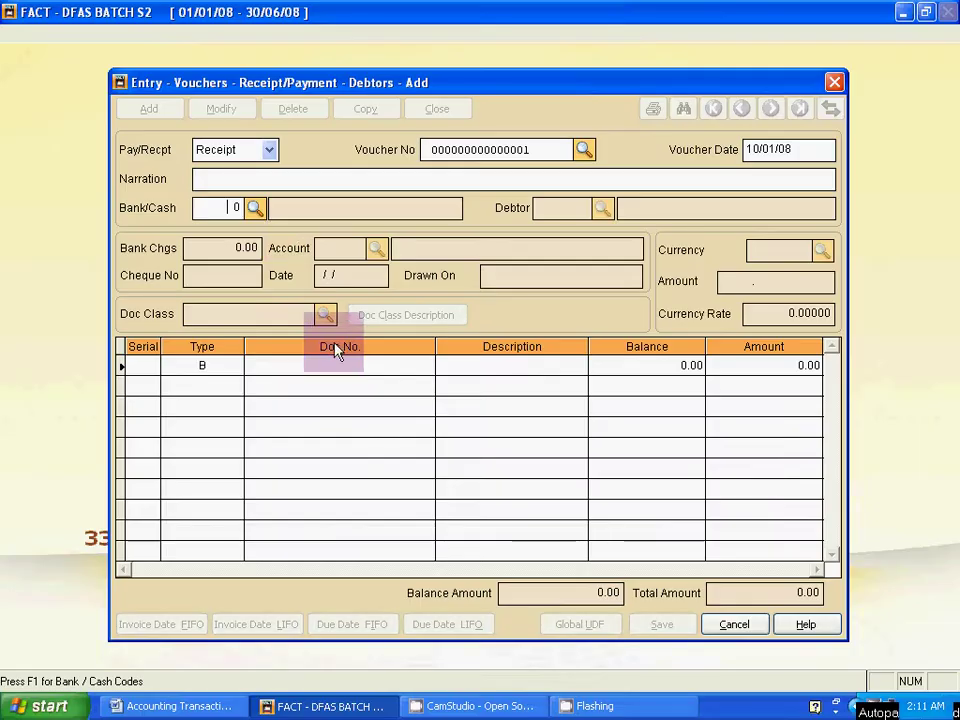
left_click(253, 208)
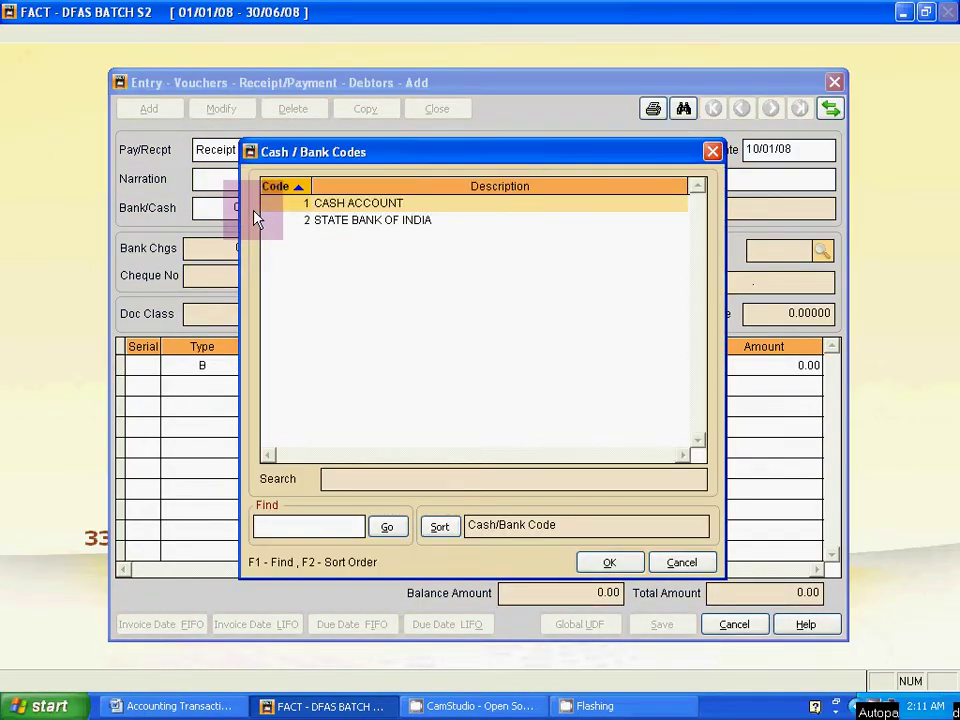
double_click(316, 204)
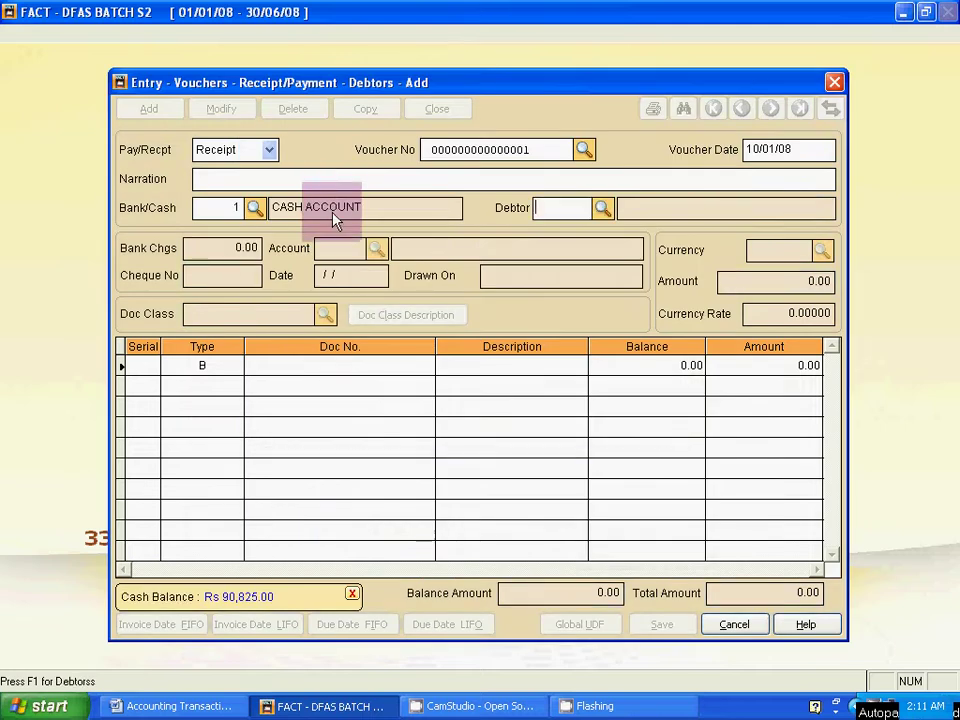
Choose customer code C2 as the voucher's debtor, checking the customer against the first transaction in Word
left_click(603, 208)
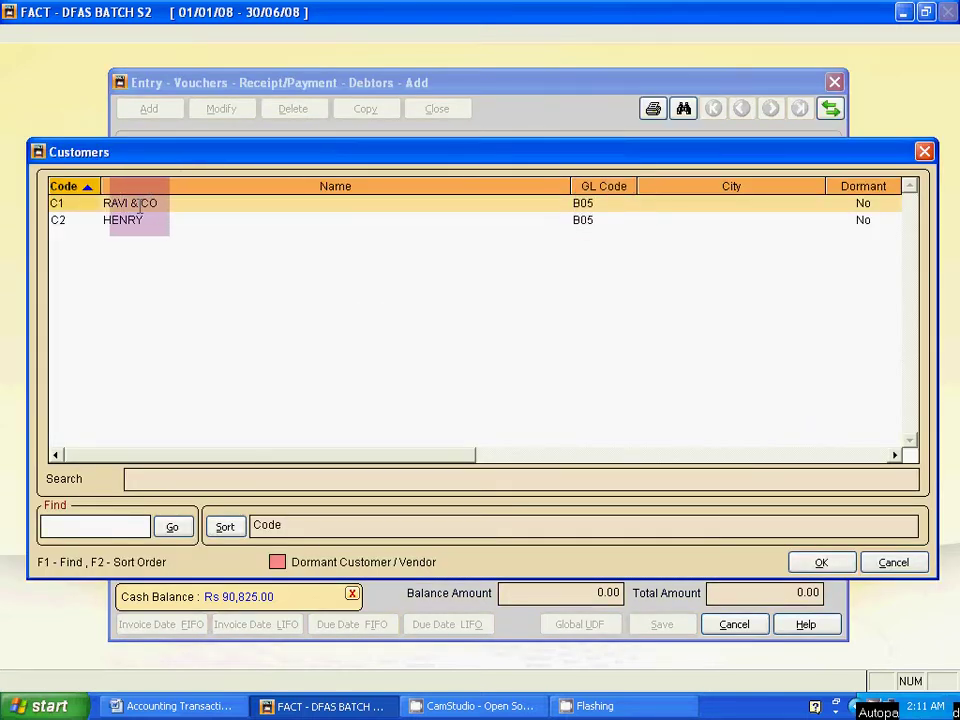
key("alt+Tab")
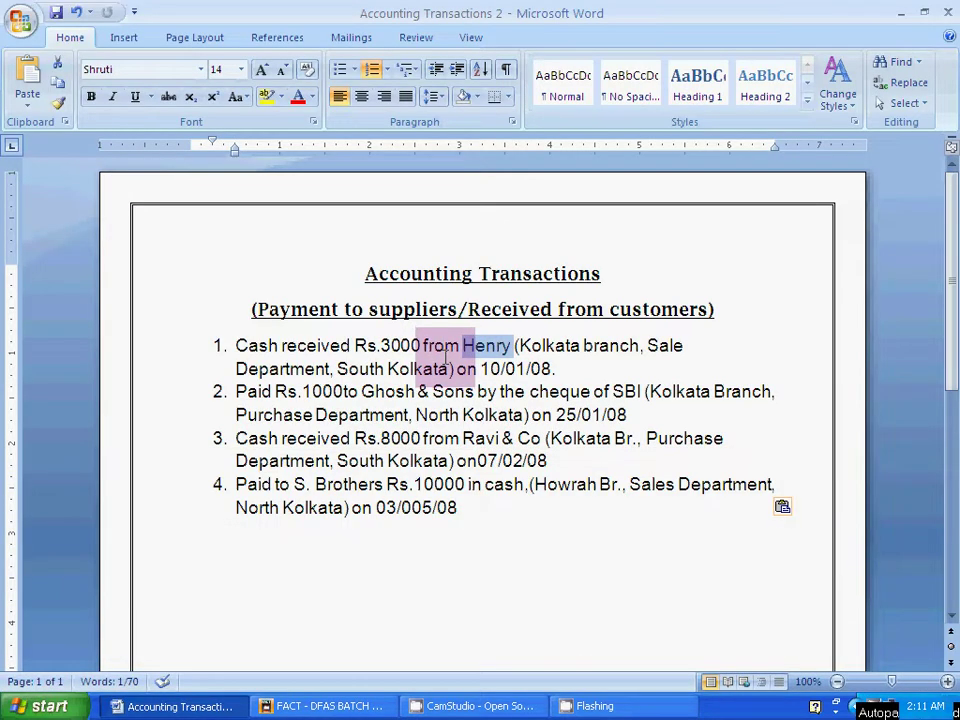
key("alt+Tab")
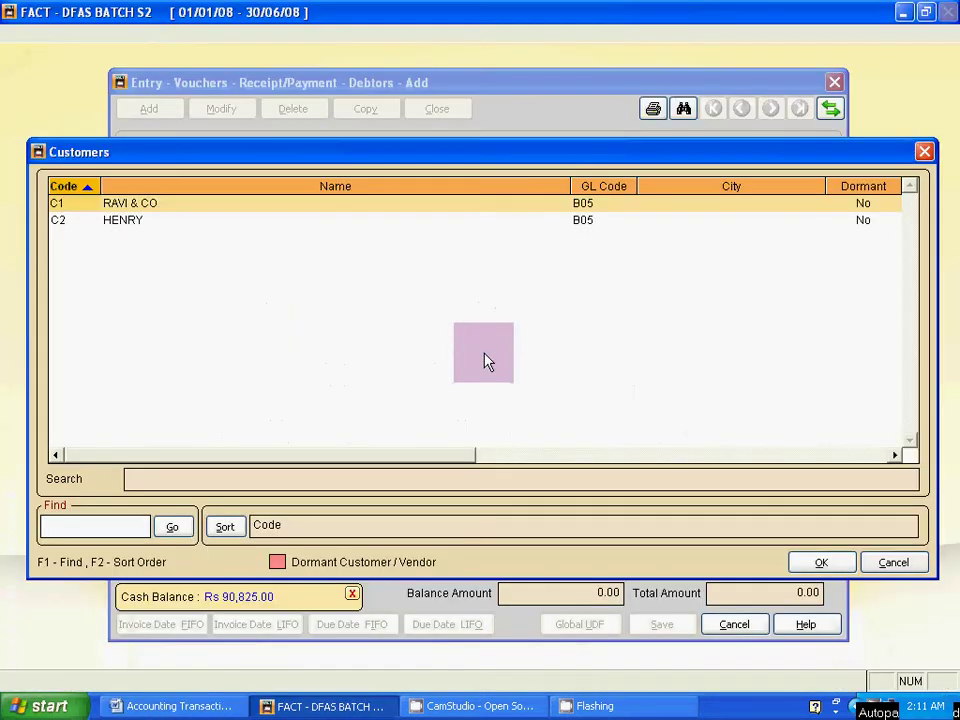
double_click(131, 219)
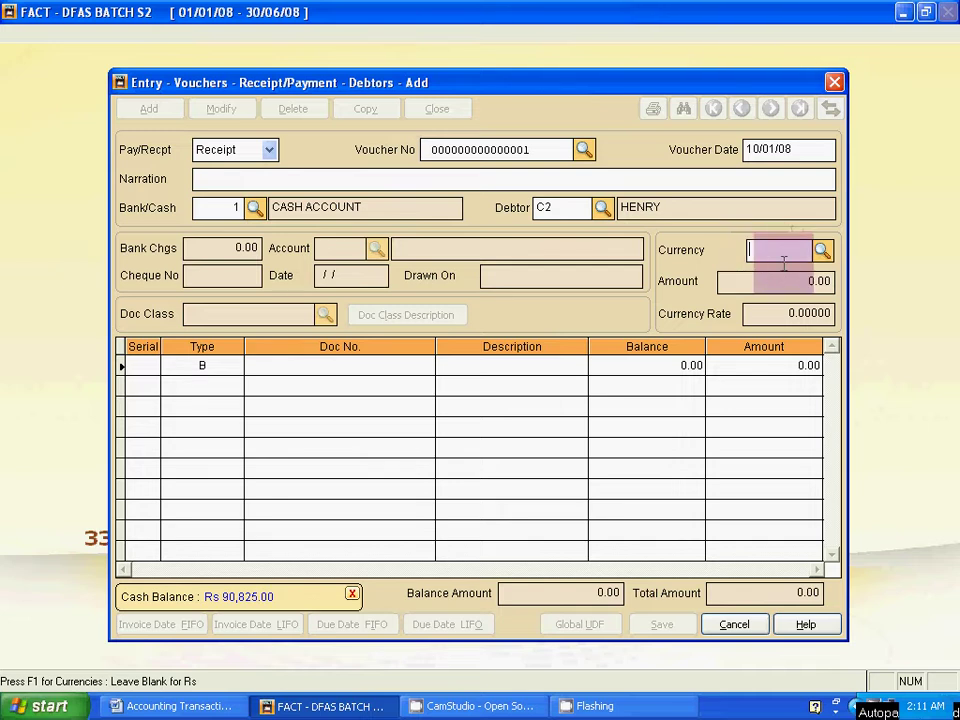
Leave the currency blank, enter 3000 as the receipt amount, and keep type B (Bill/Invoice) for the first document row
key("Return")
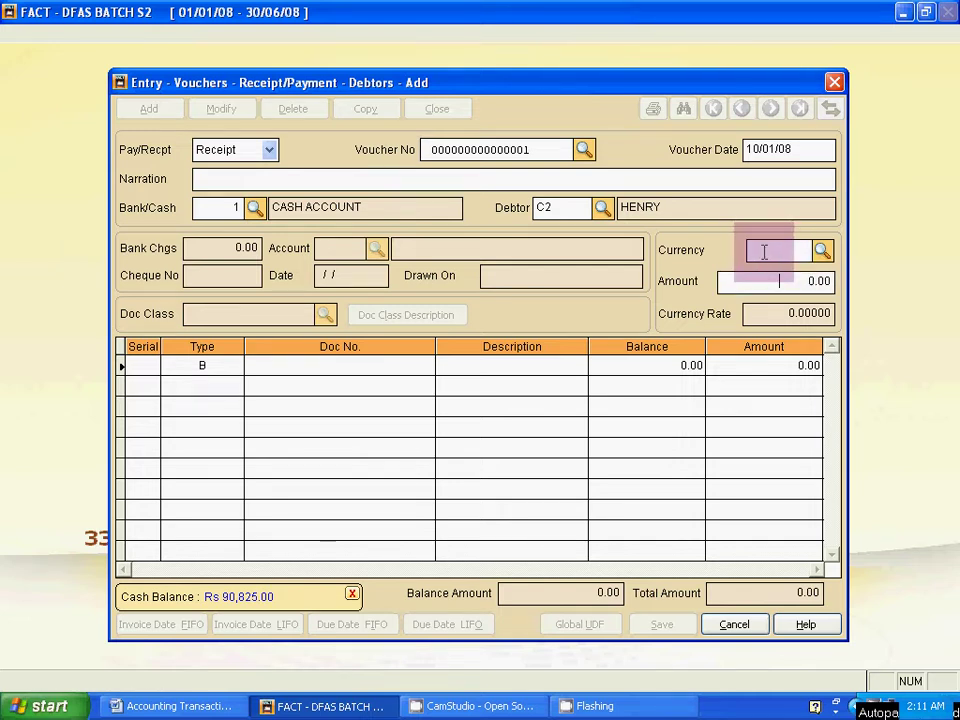
key("alt+Tab")
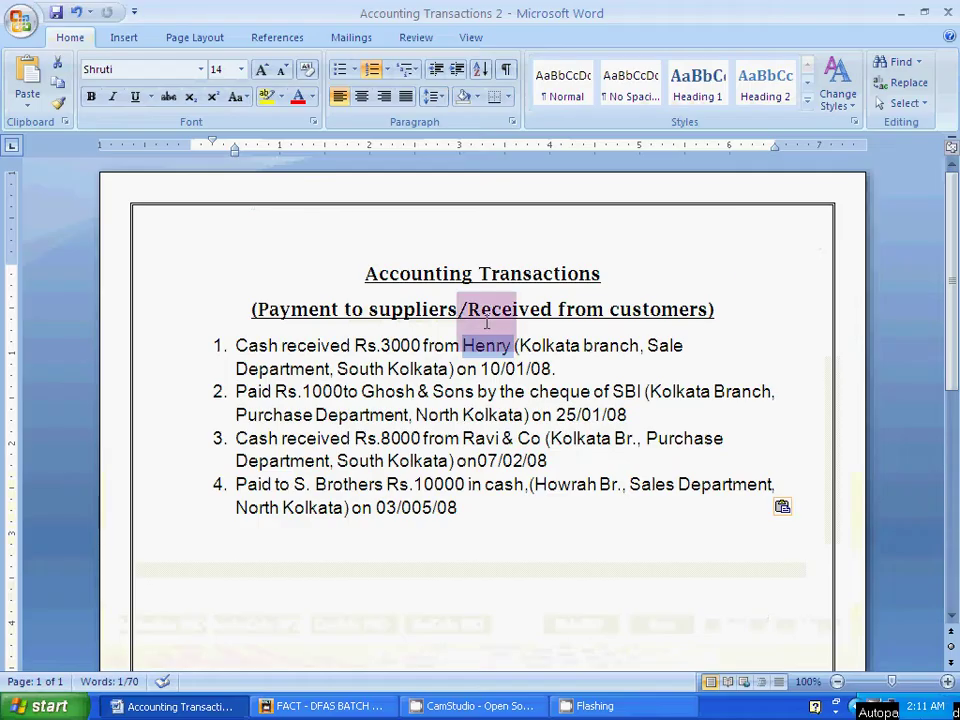
key("alt+Tab")
type("3000")
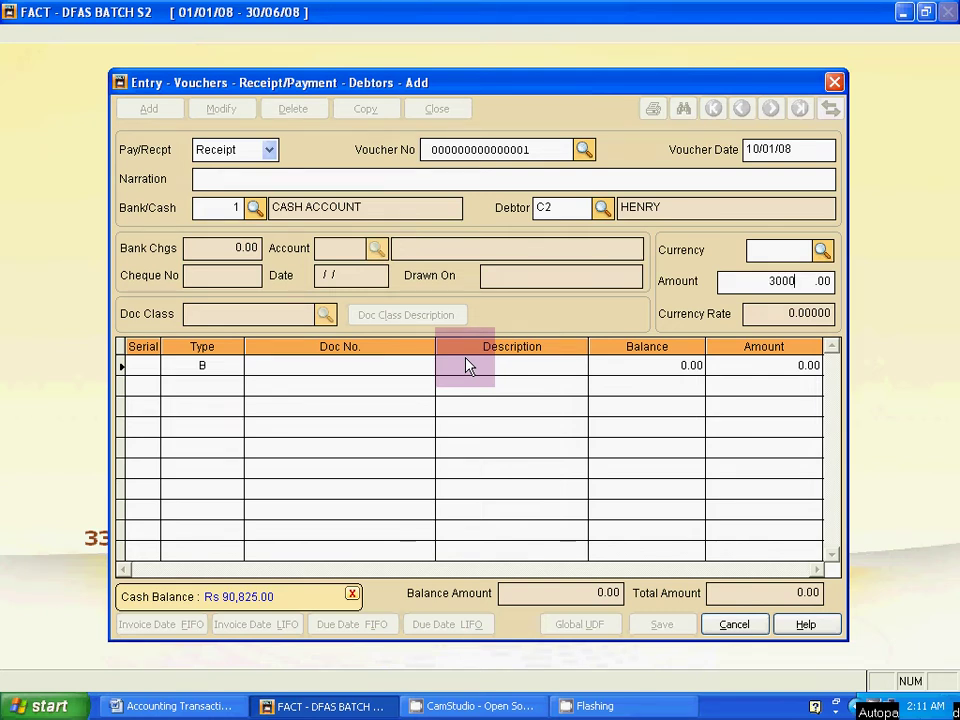
key("Return")
key("Return")
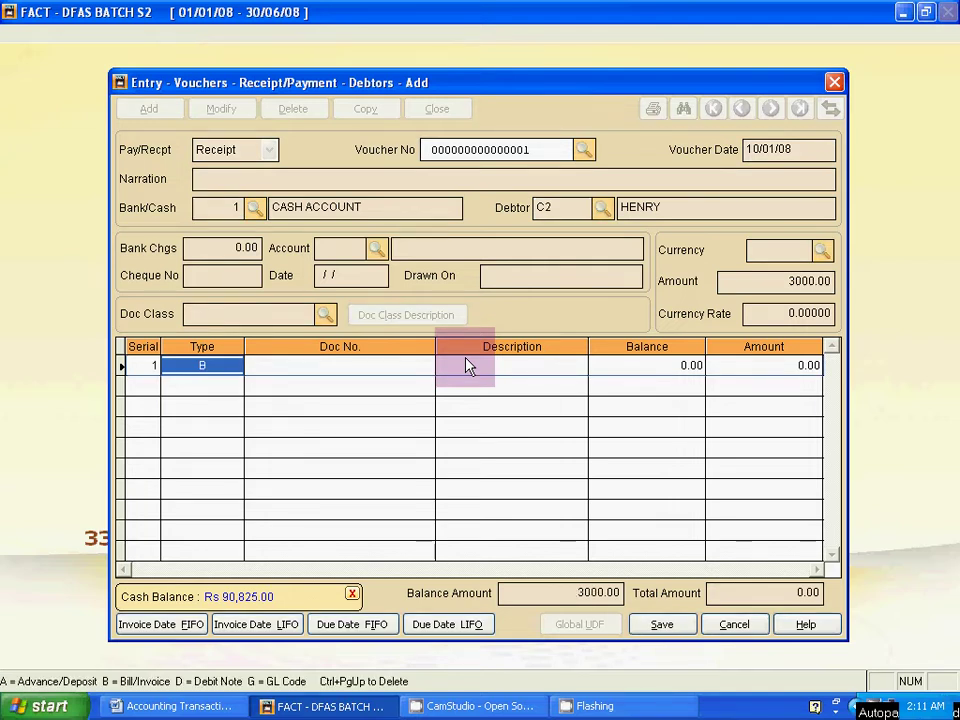
key("Return")
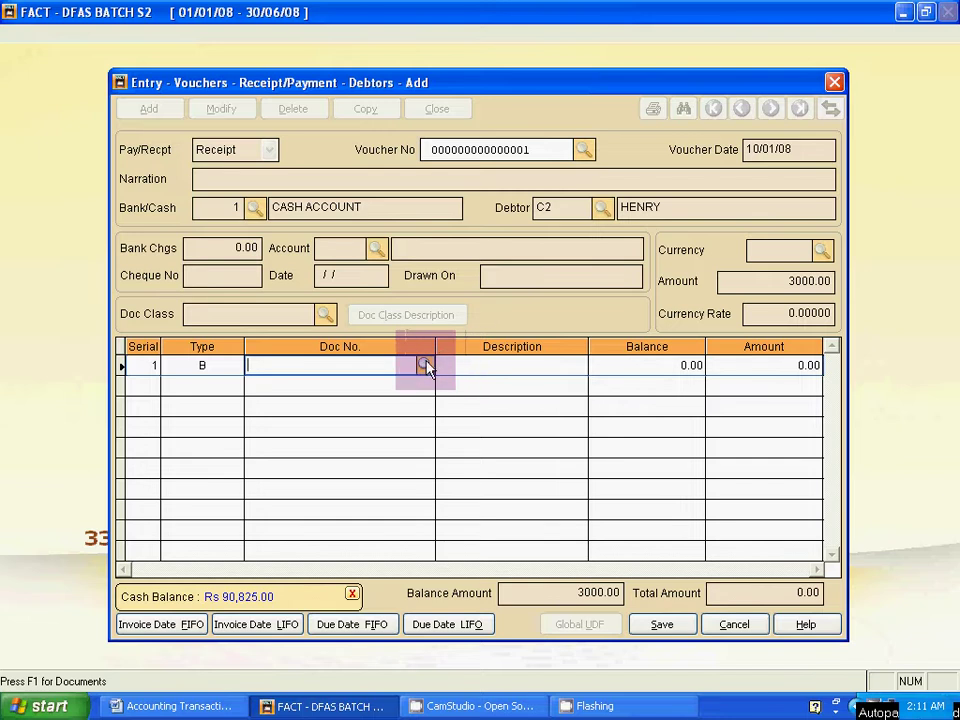
Allocate the 3000 receipt to bill C2 /OPEN, save the receipt voucher, and close the debtors entry form
left_click(425, 366)
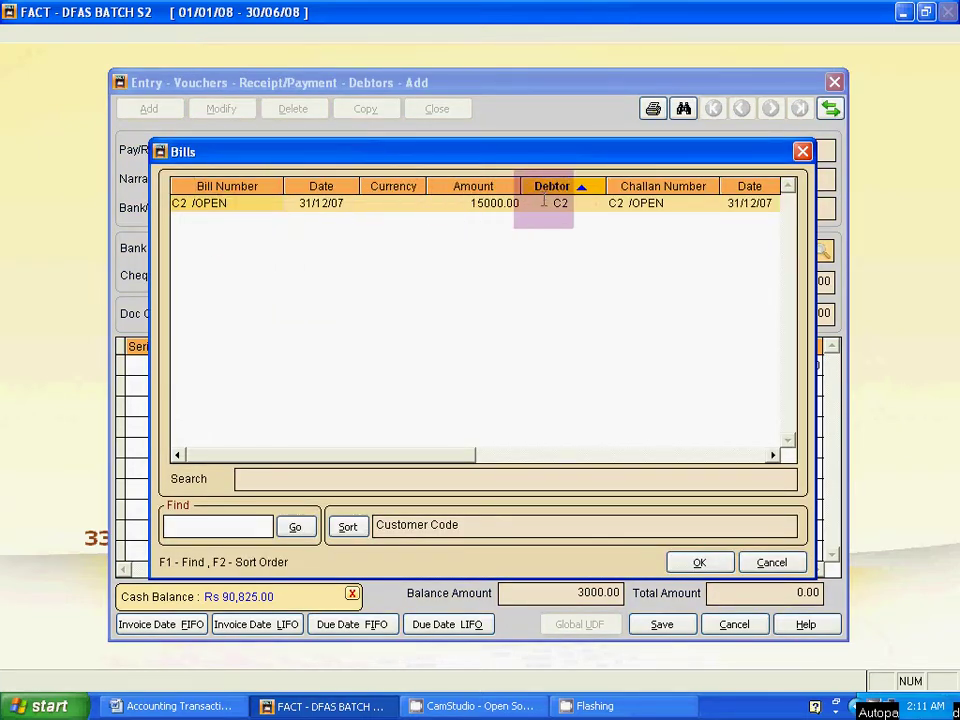
double_click(331, 205)
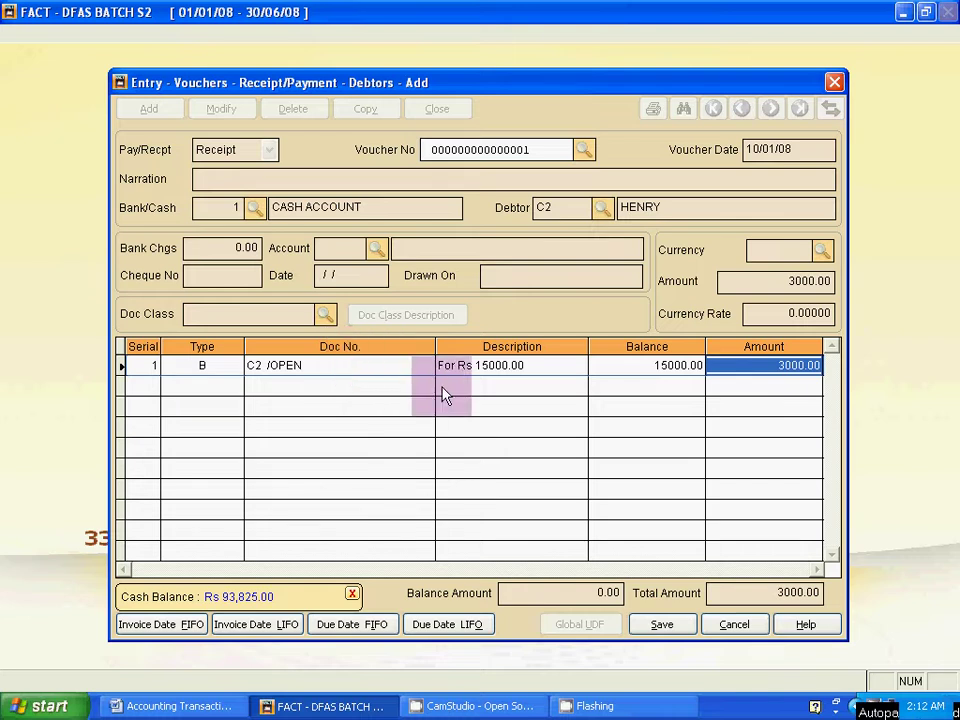
left_click(656, 623)
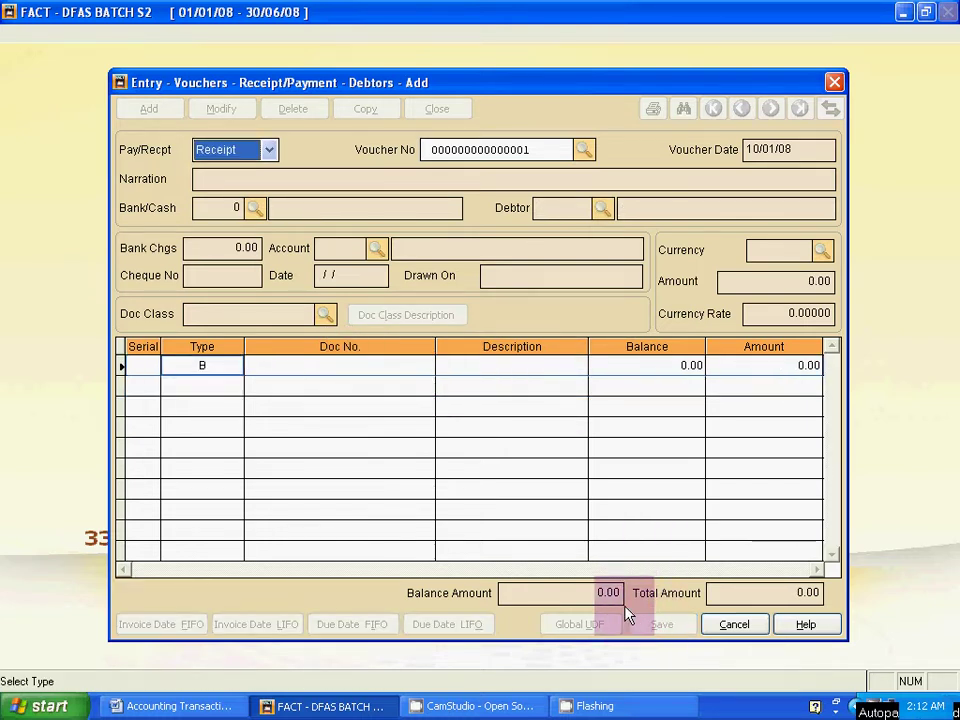
key("Escape")
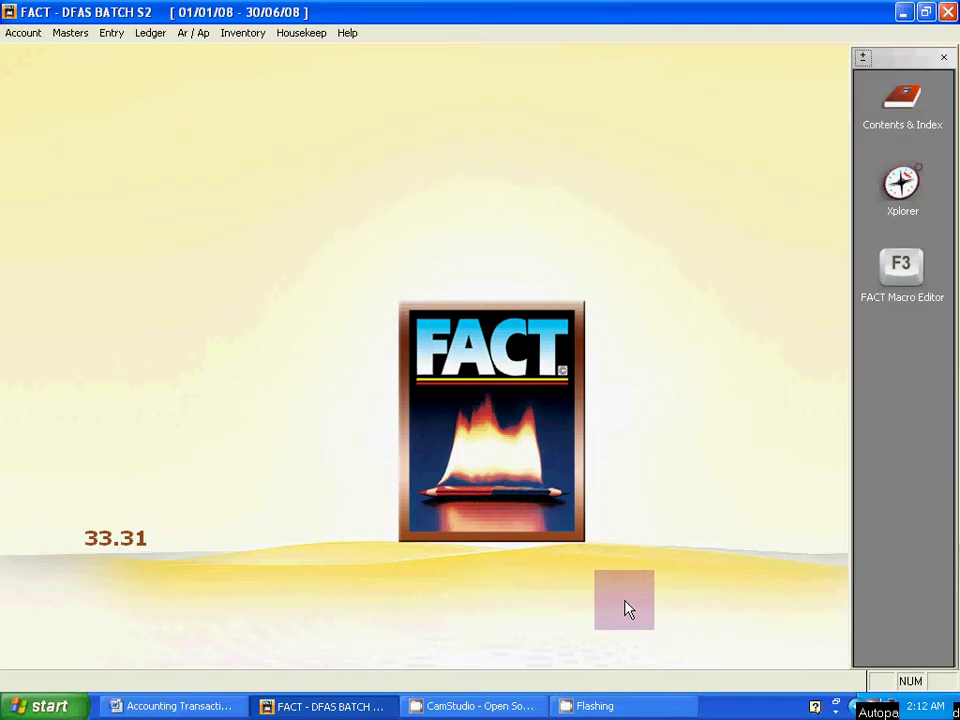
In the Word document, insert the missing space after Rs.1000 in the second transaction, and return to FACT
key("alt+Tab")
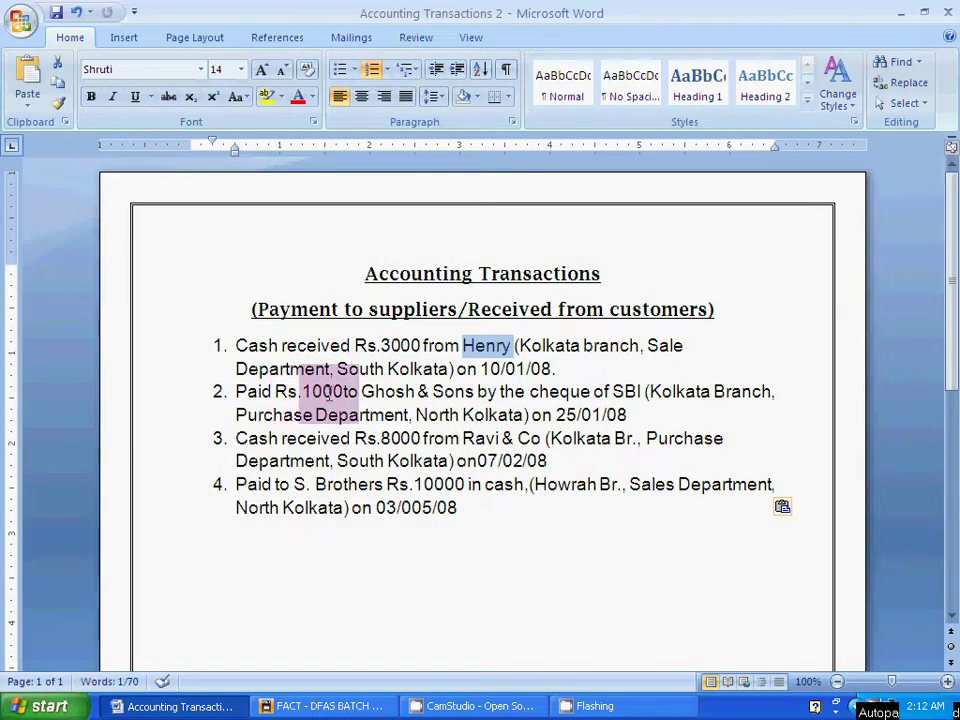
left_click(343, 391)
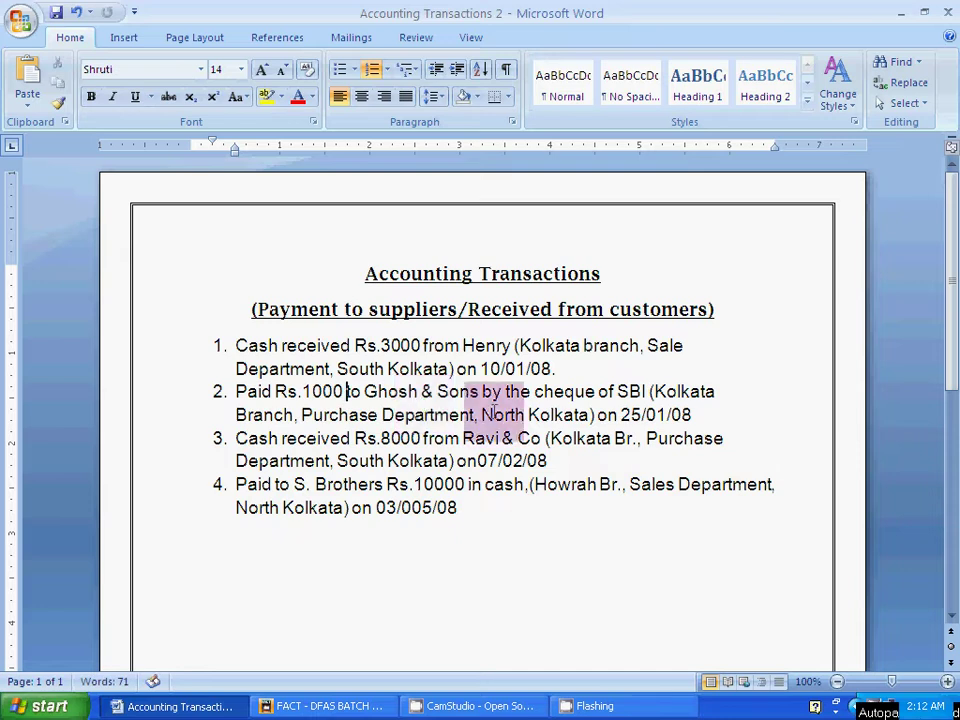
key("alt+Tab")
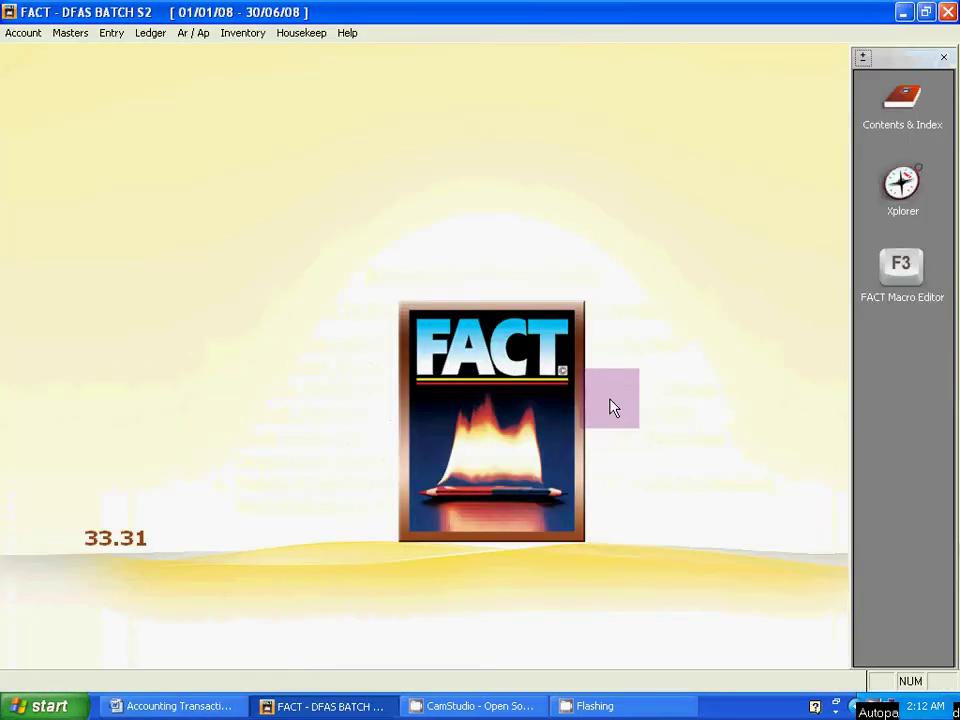
Add a new vendor voucher of type Payment with voucher number 1
left_click(108, 36)
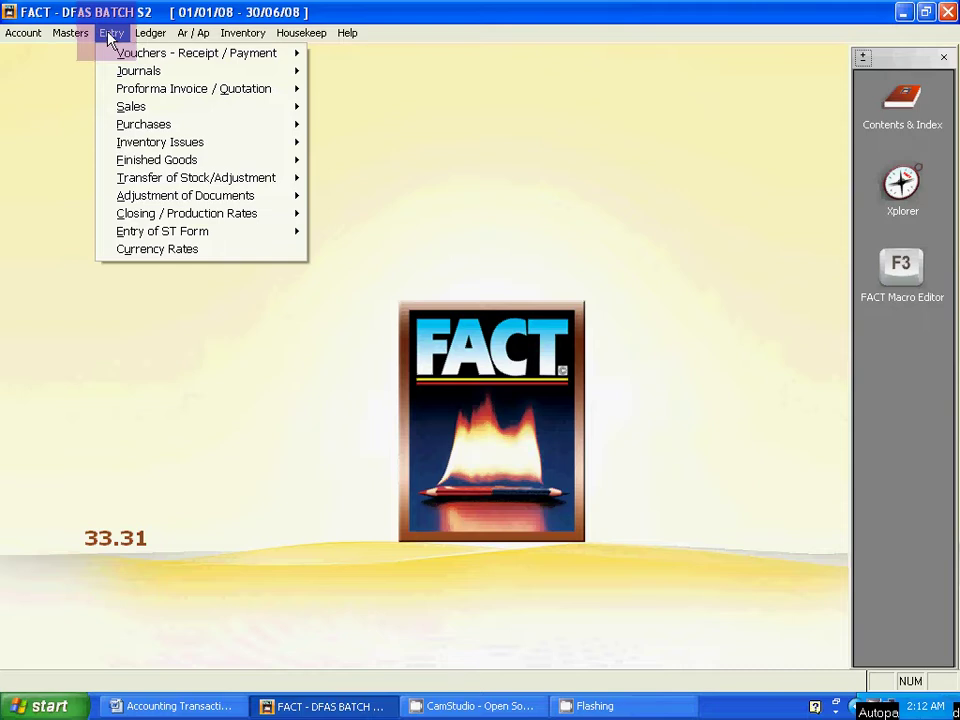
mouse_move(235, 58)
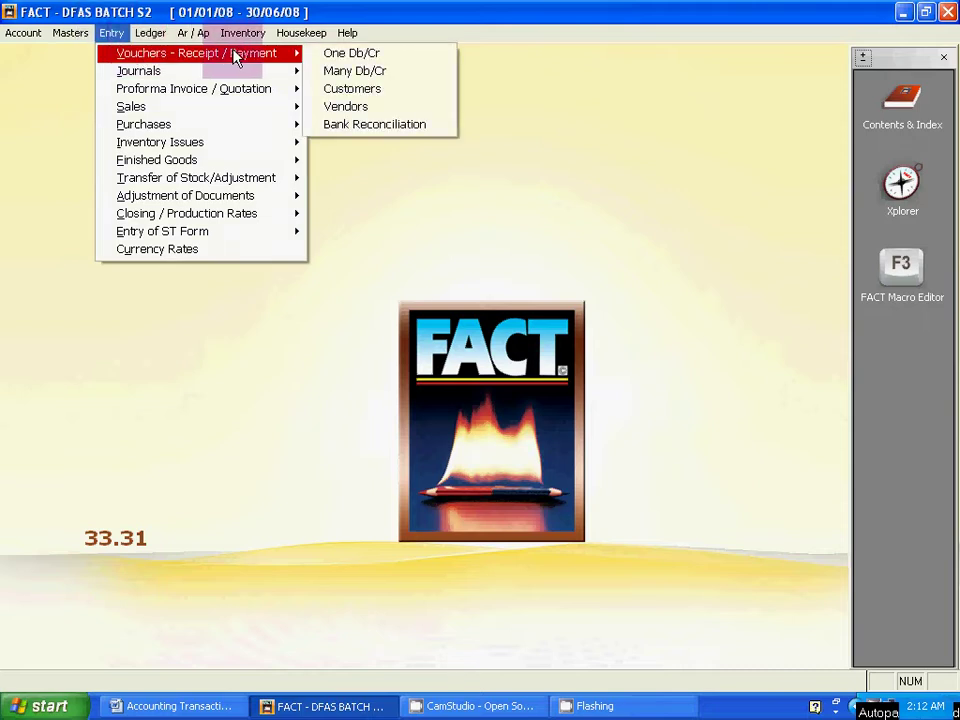
left_click(366, 108)
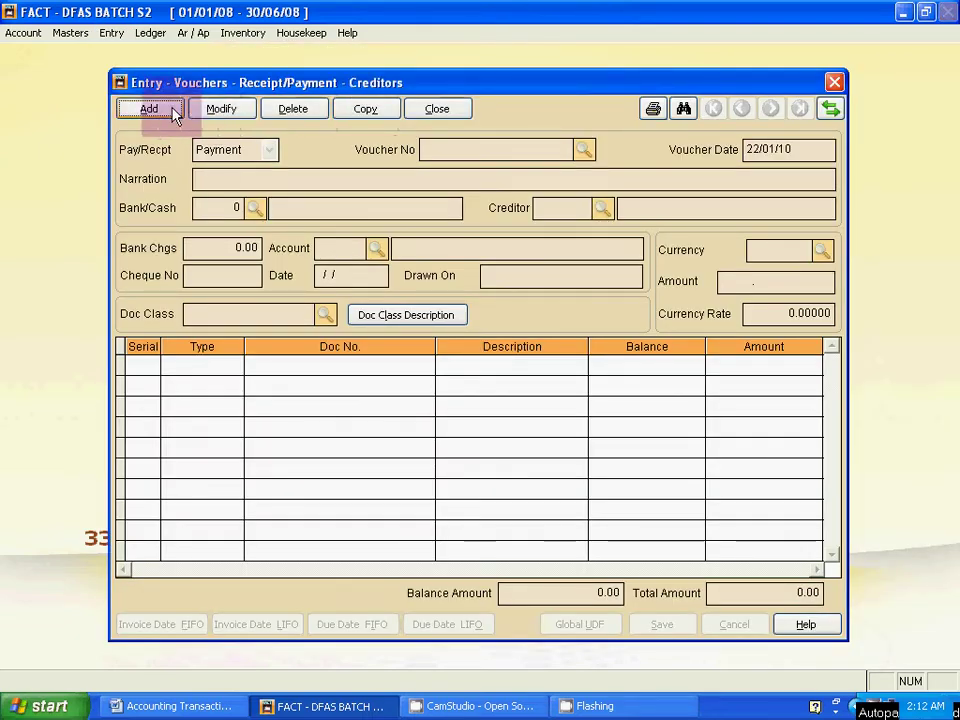
left_click(170, 112)
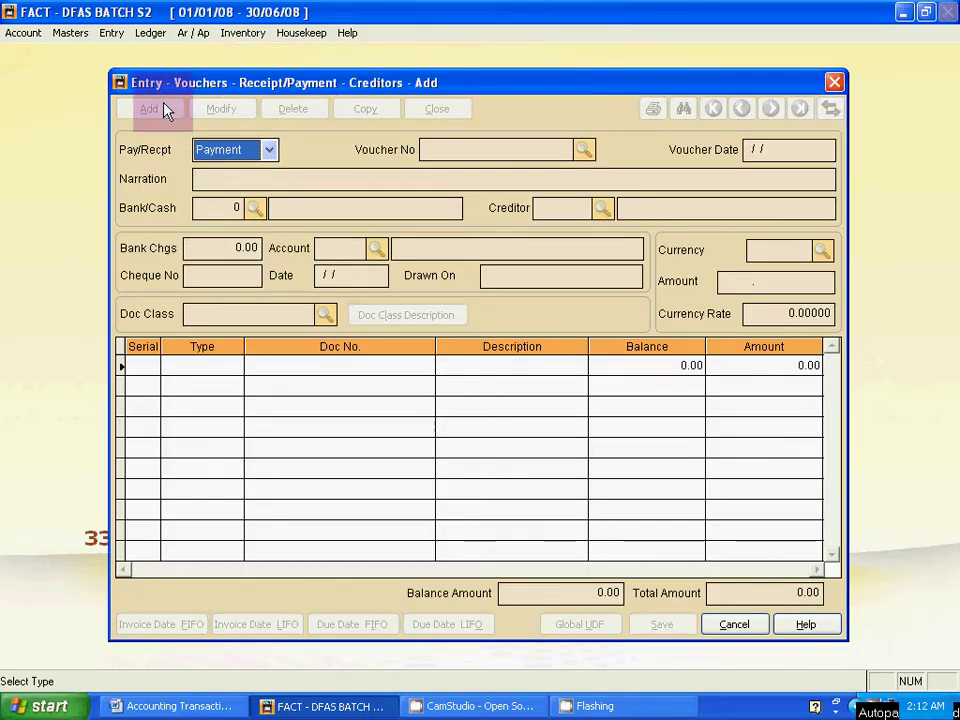
key("Return")
type("1")
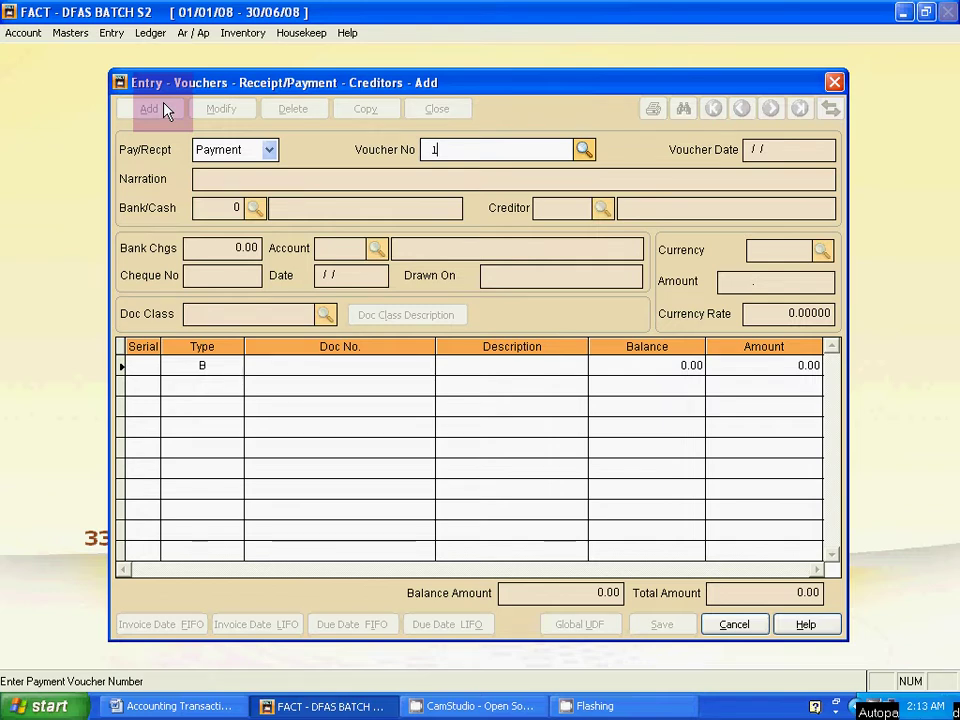
key("Return")
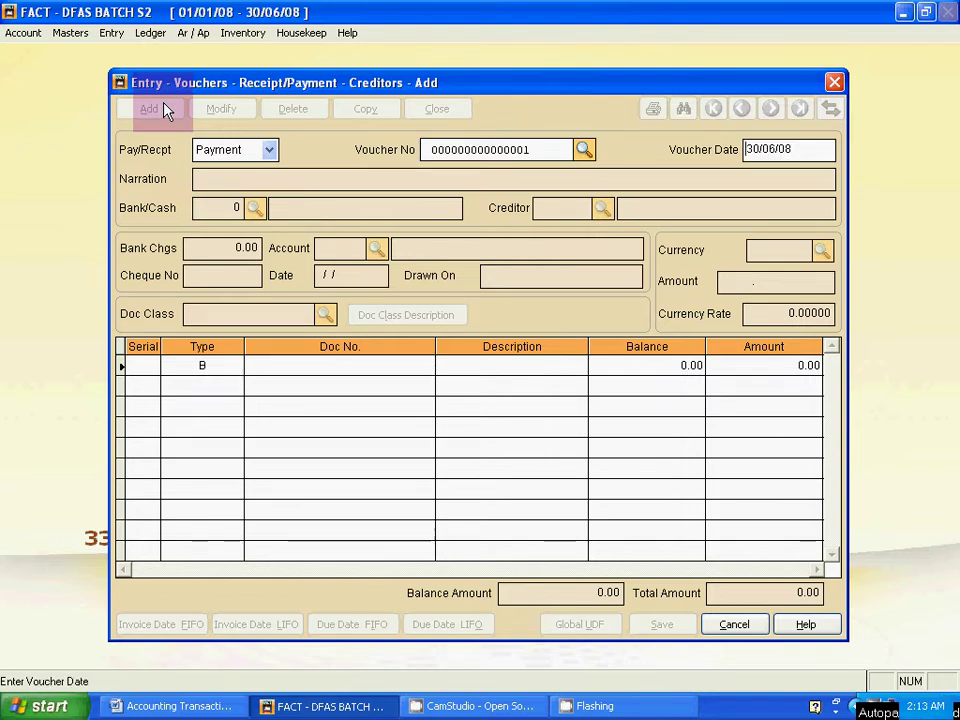
Set the payment voucher's date to 25/01/08, taking it from the second transaction in Word
key("alt+Tab")
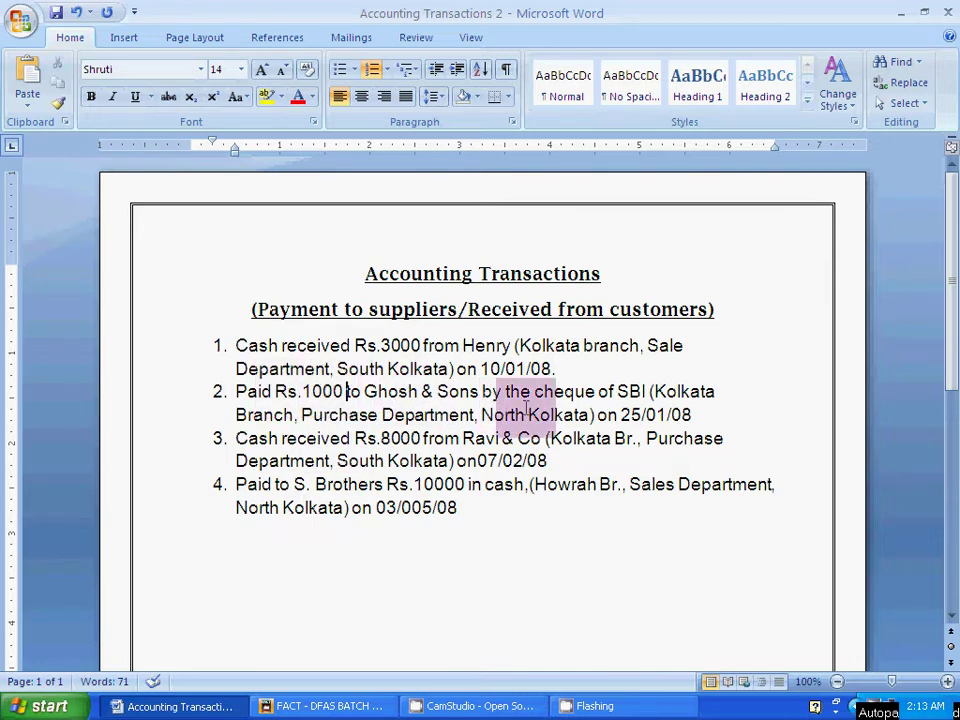
key("alt+Tab")
key("alt+Tab")
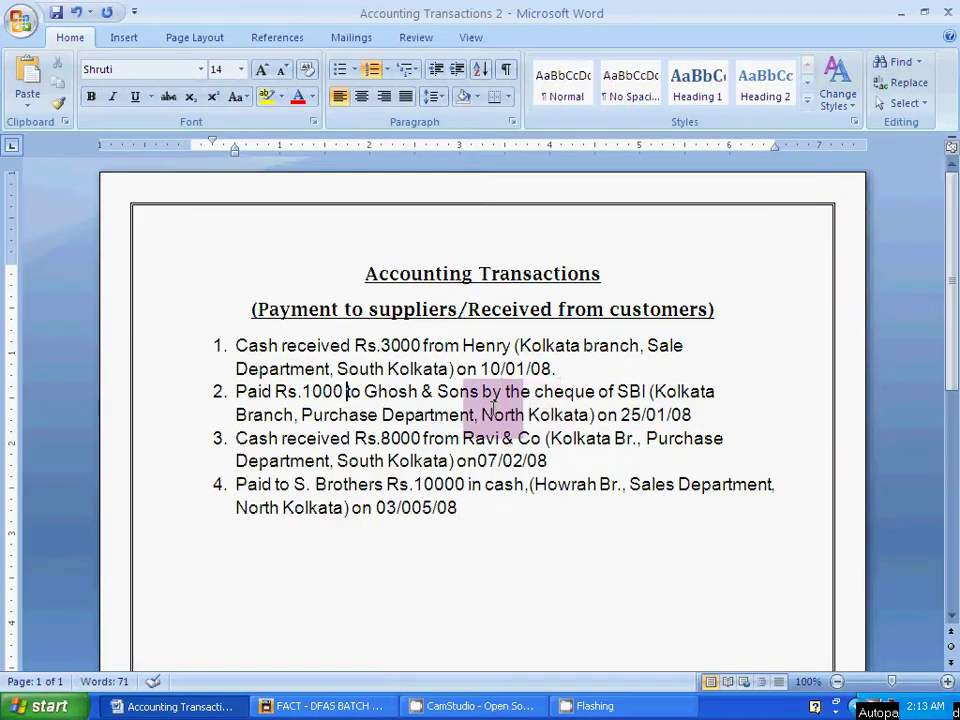
key("alt+Tab")
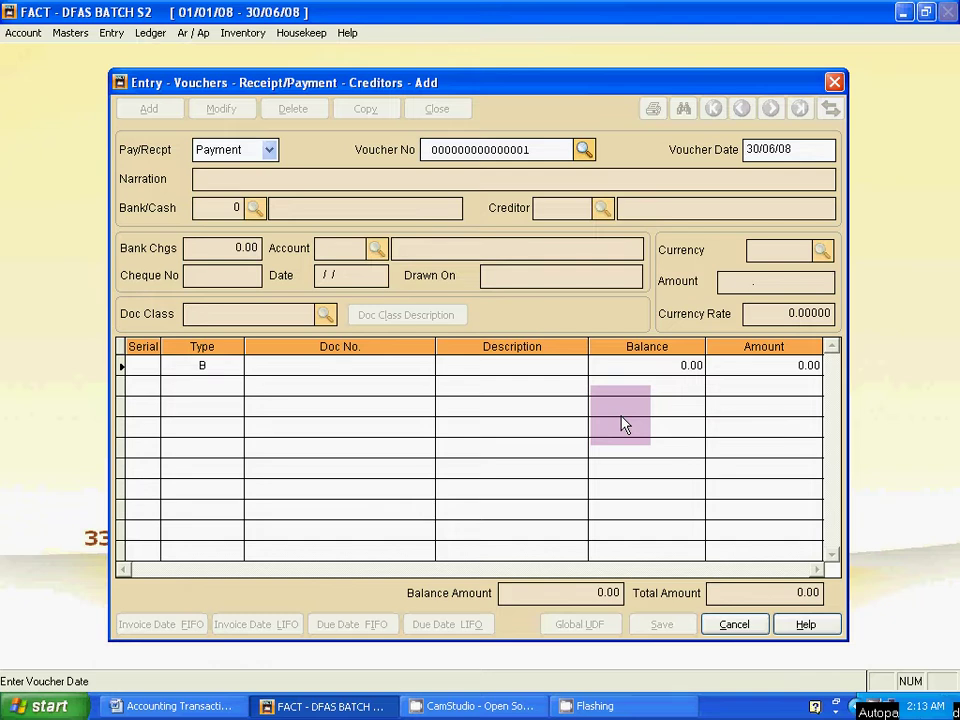
type("25")
key("Return")
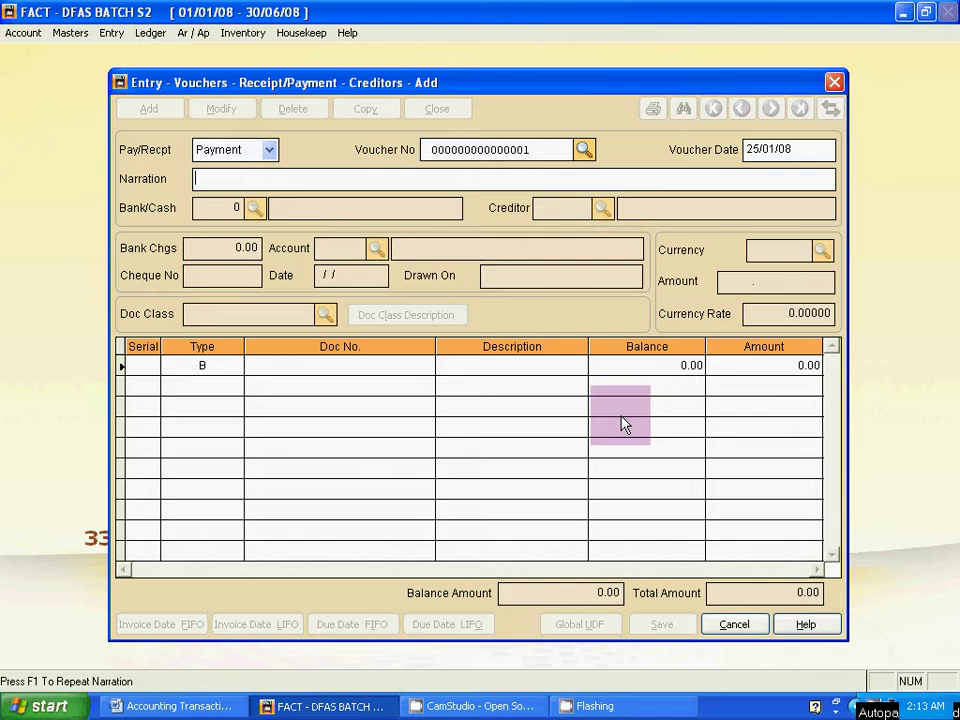
Leave the narration blank and set the bank/cash code to 2, STATE BANK OF INDIA, checking the bank against the second Word transaction
key("Return")
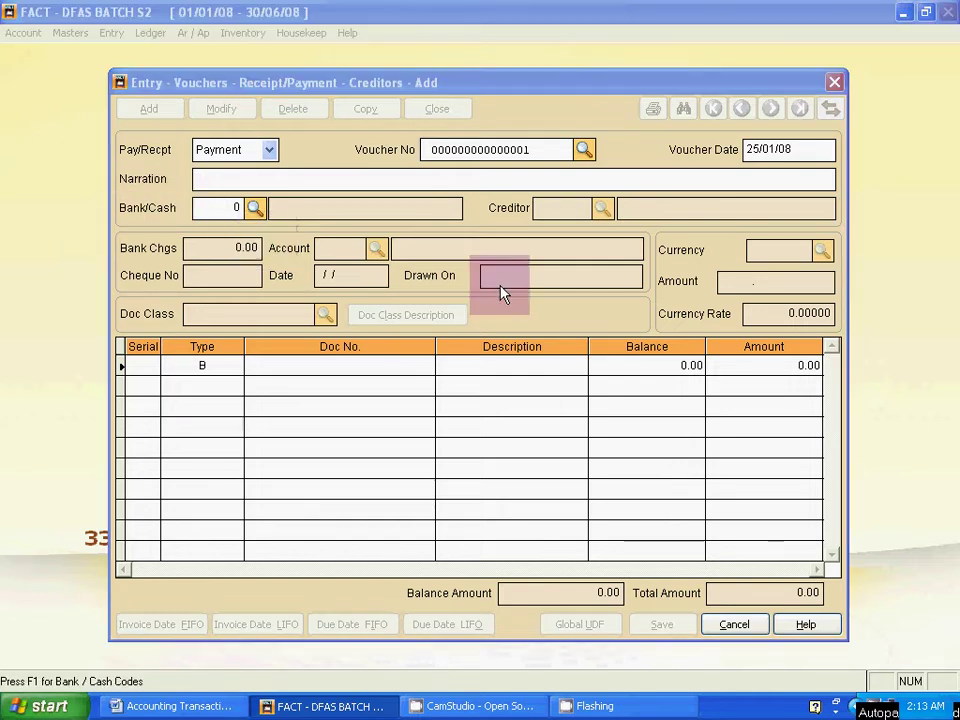
key("alt+Tab")
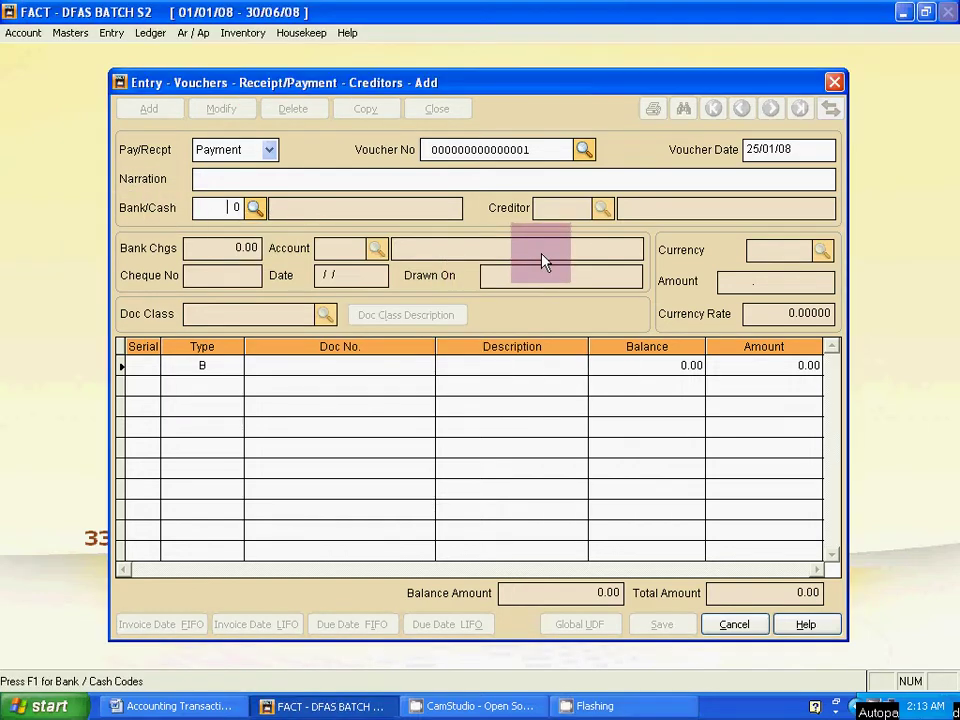
left_click(255, 208)
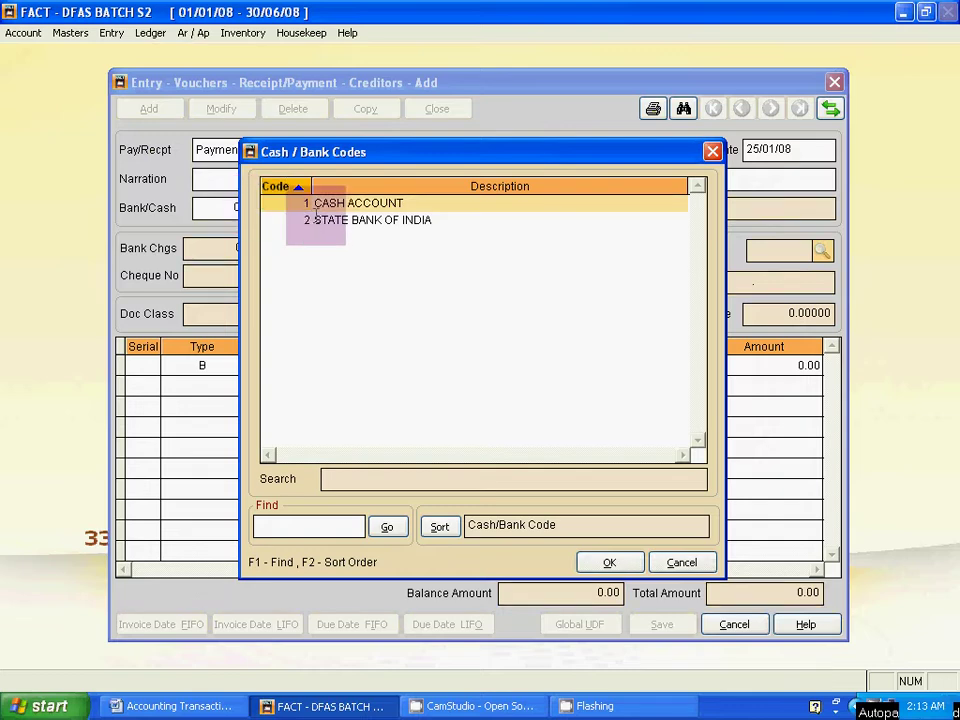
double_click(300, 220)
key("alt+Tab")
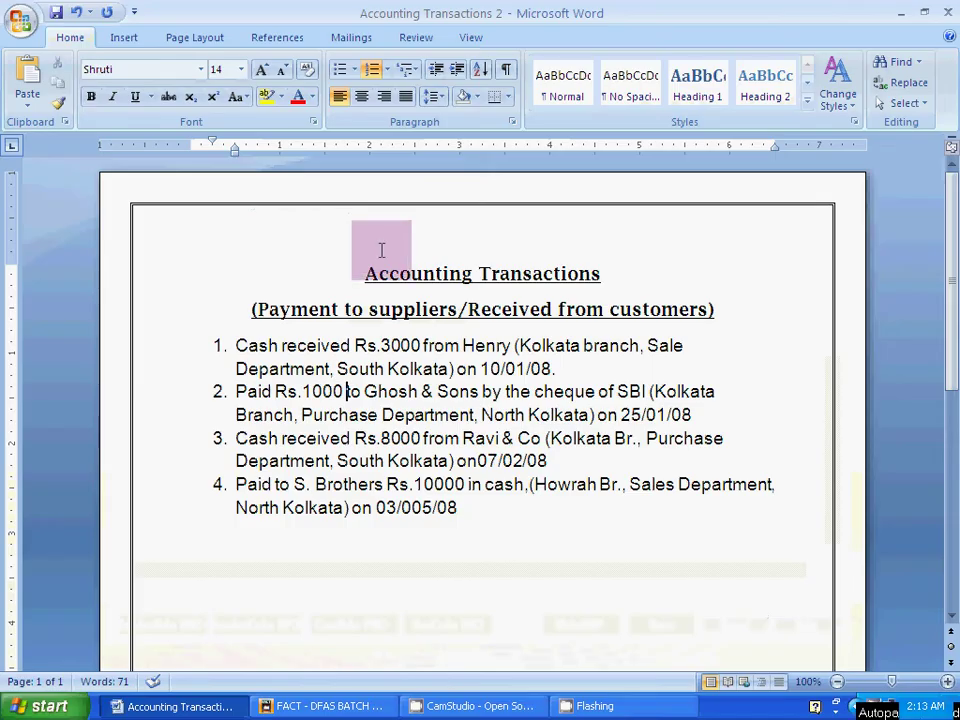
double_click(621, 392)
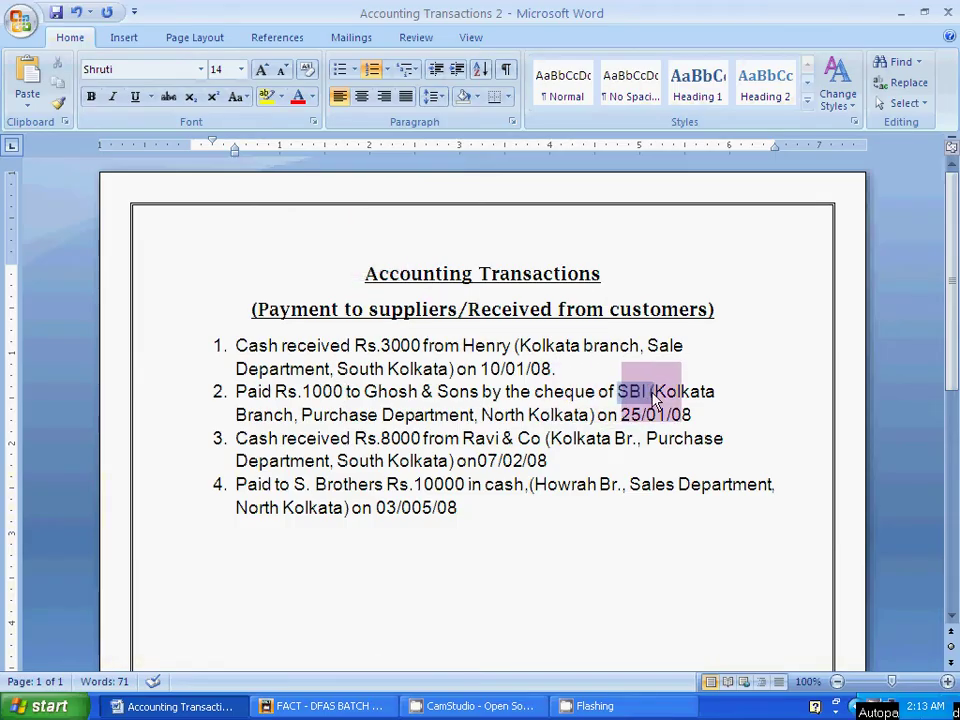
key("alt+Tab")
left_click(214, 208)
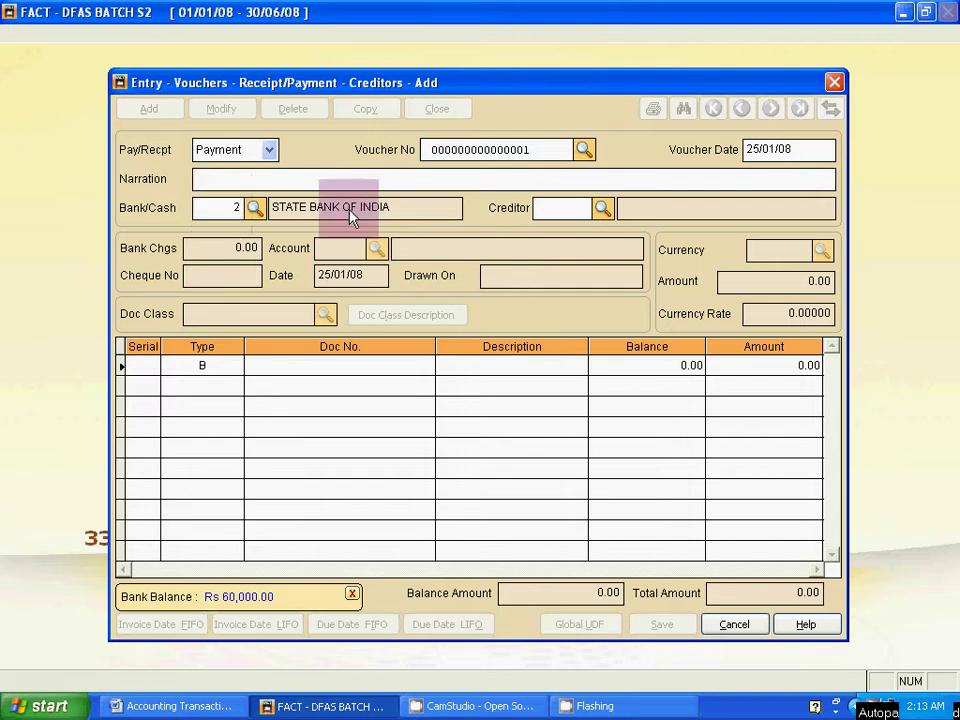
Choose vendor V1, GHOSH & SONS, as the voucher's creditor, checking the supplier against the second transaction in Word
key("Tab")
left_click(604, 208)
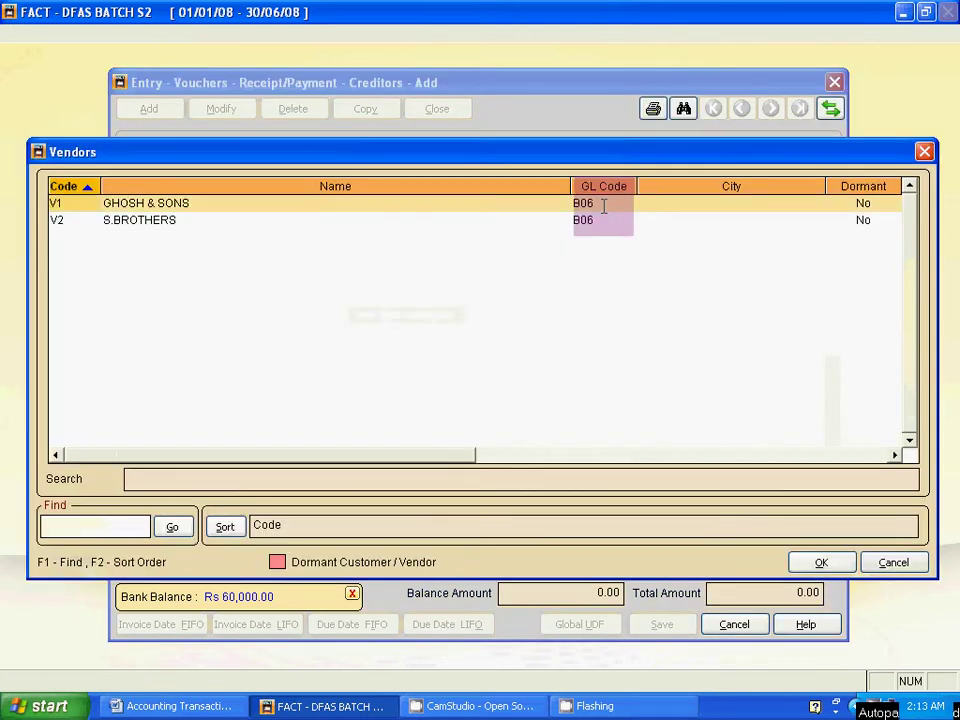
double_click(196, 202)
key("alt+Tab")
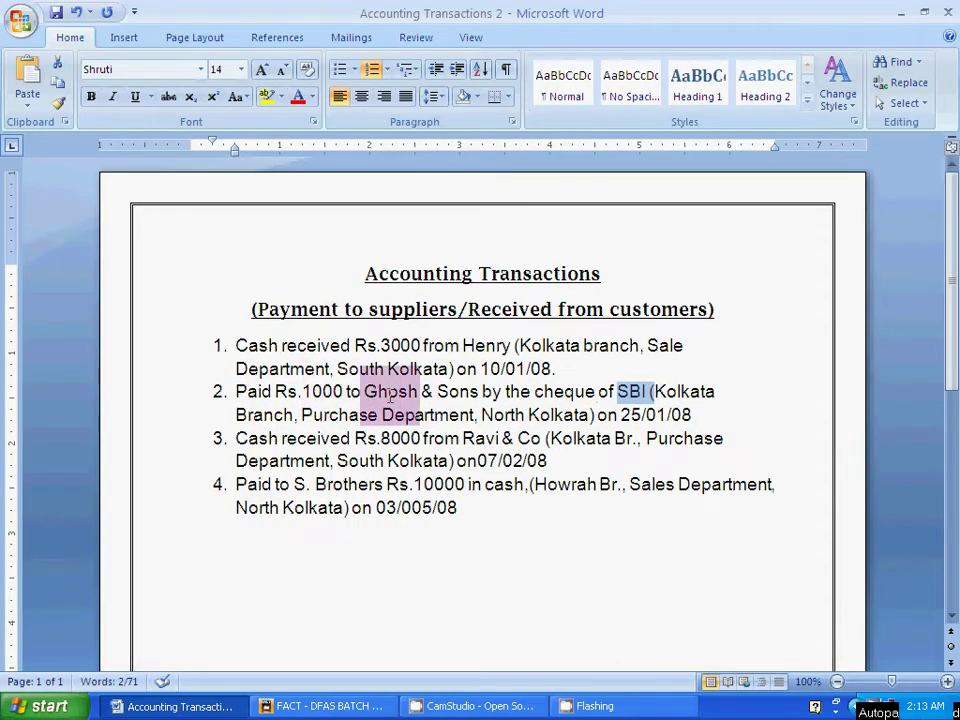
left_click_drag(366, 392, 461, 396)
key("alt+Tab")
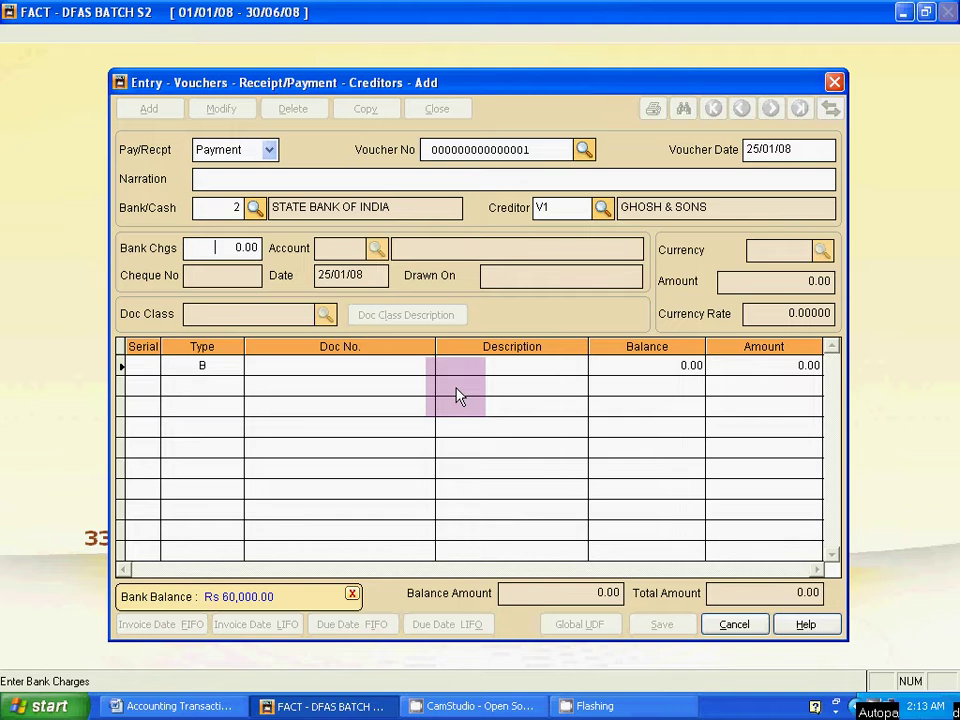
Leave the bank charges at zero, enter cheque number 211526, and keep the cheque date 25/01/08
key("Tab")
type("1")
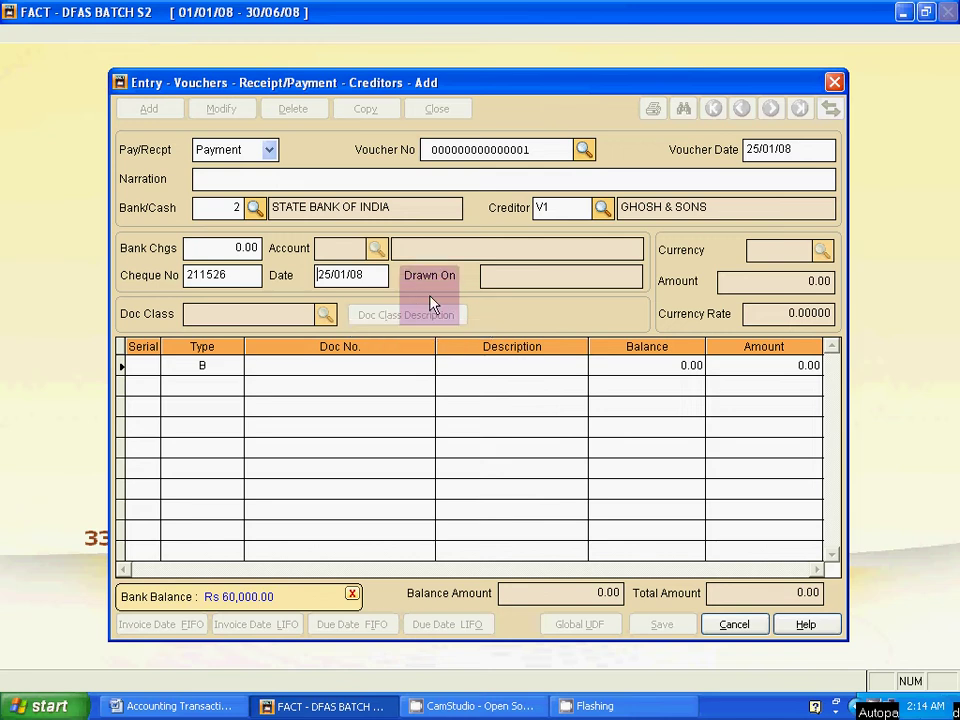
key("Return")
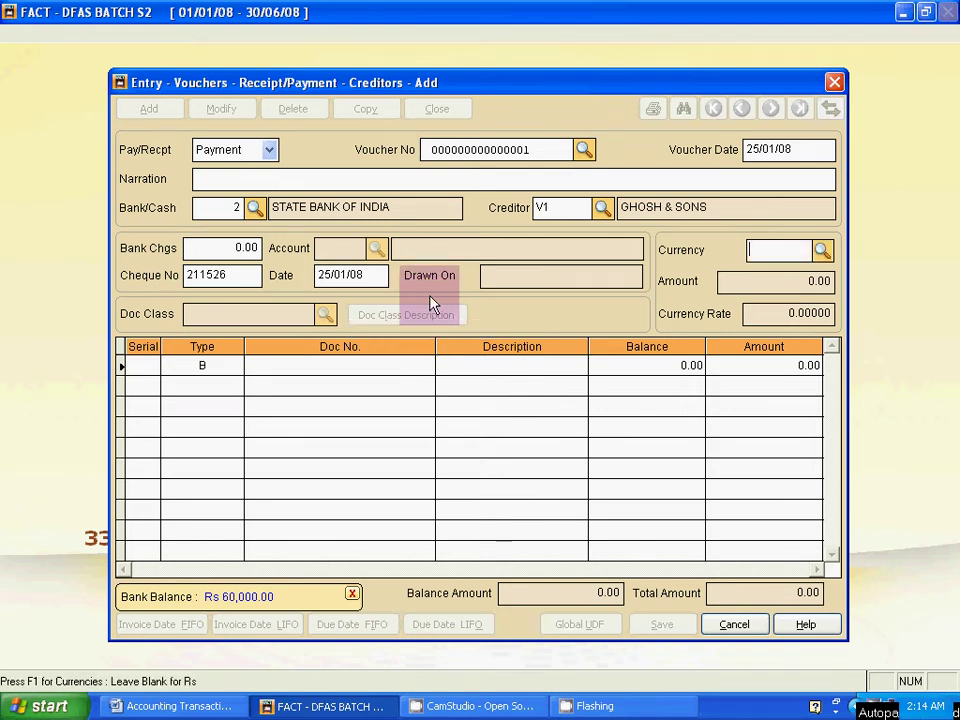
Leave the currency blank and enter 1000 as the payment amount, taken from the second transaction in Word
key("Return")
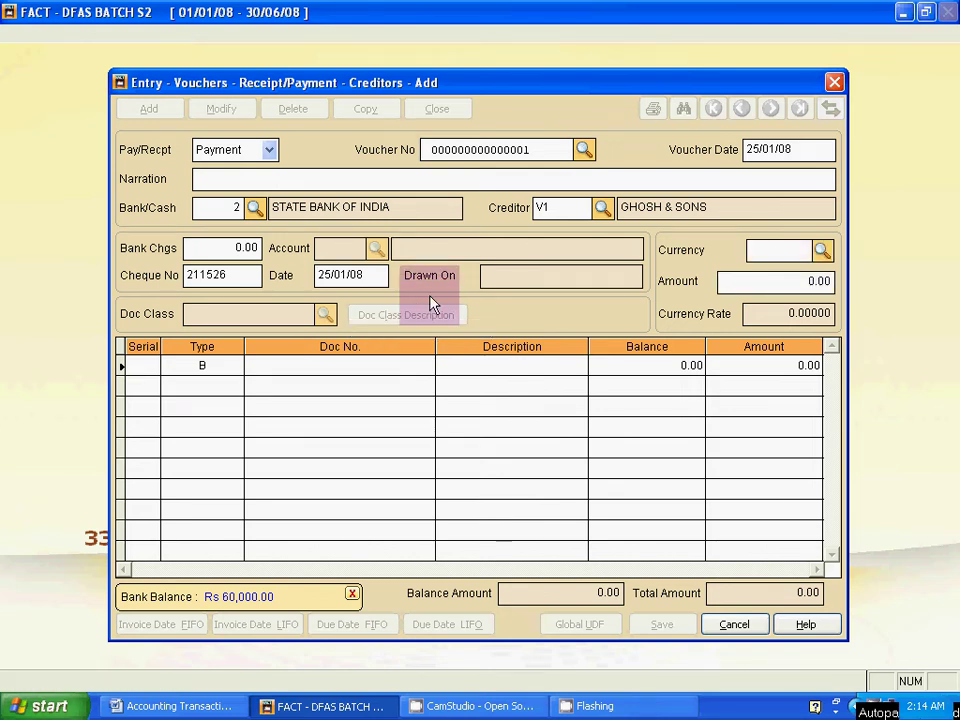
key("alt+Tab")
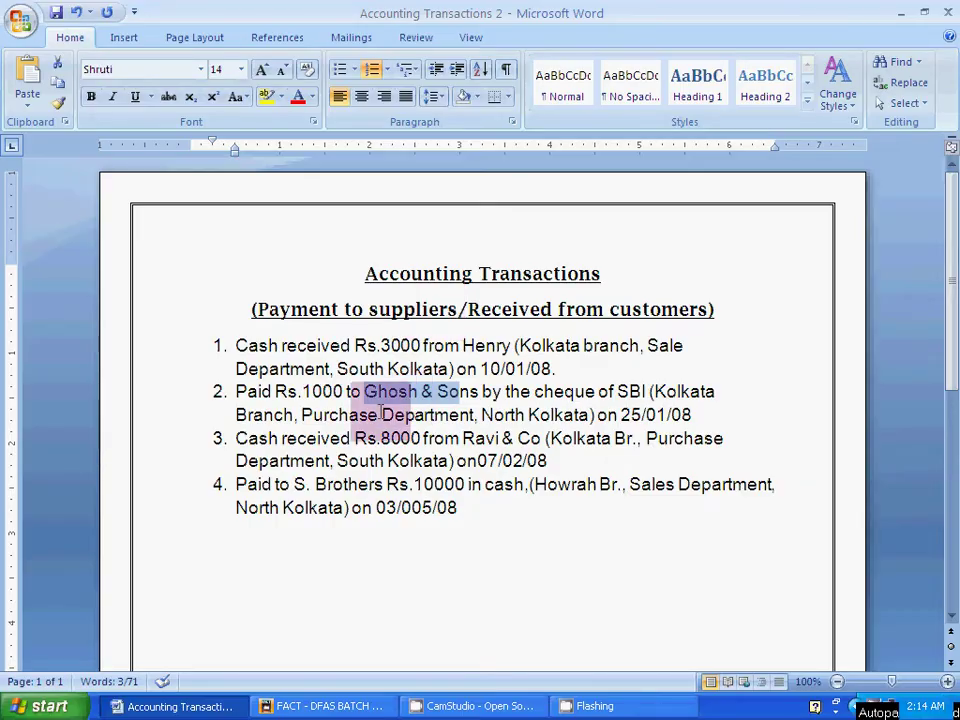
key("alt+Tab")
type("1000")
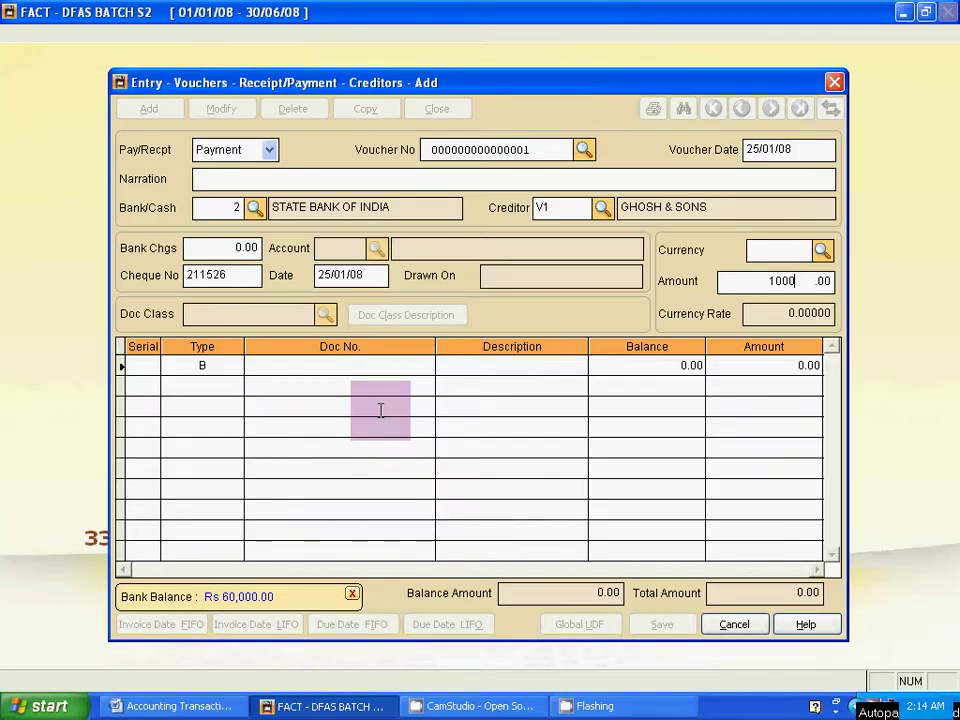
key("Return")
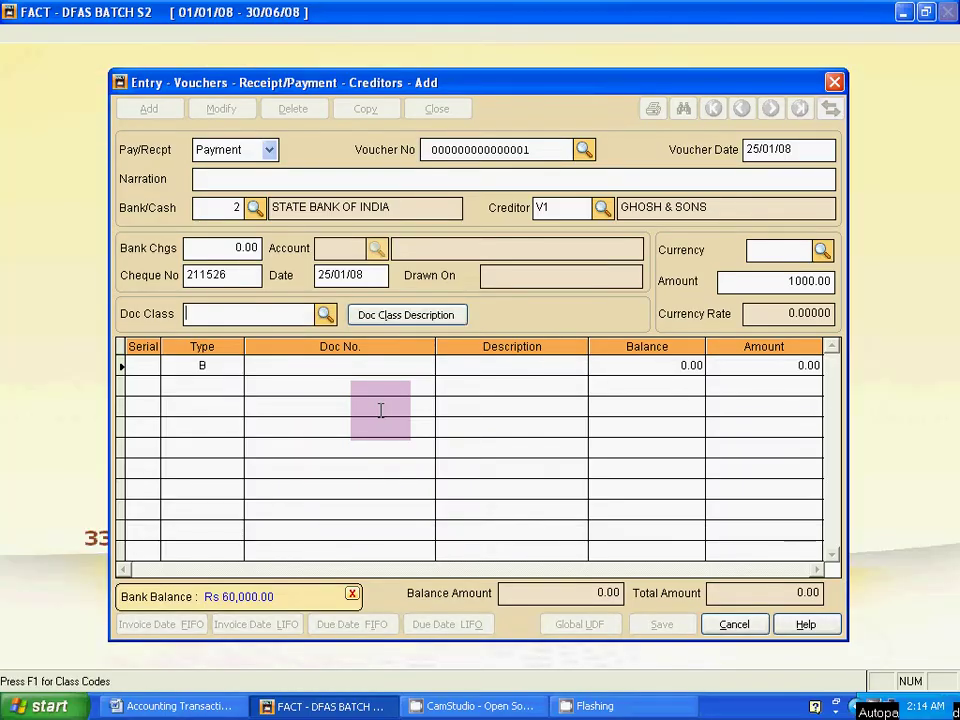
Leave the document class blank, keep type B for the first row, and allocate the payment to bill V1 /OPEN
key("Return")
key("Return")
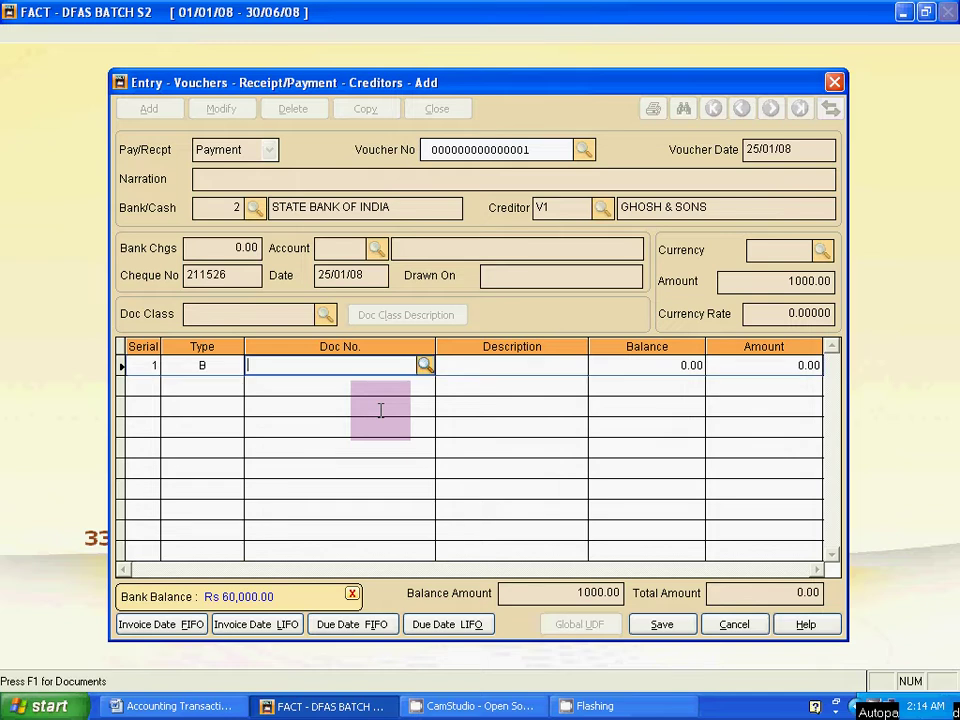
left_click(425, 365)
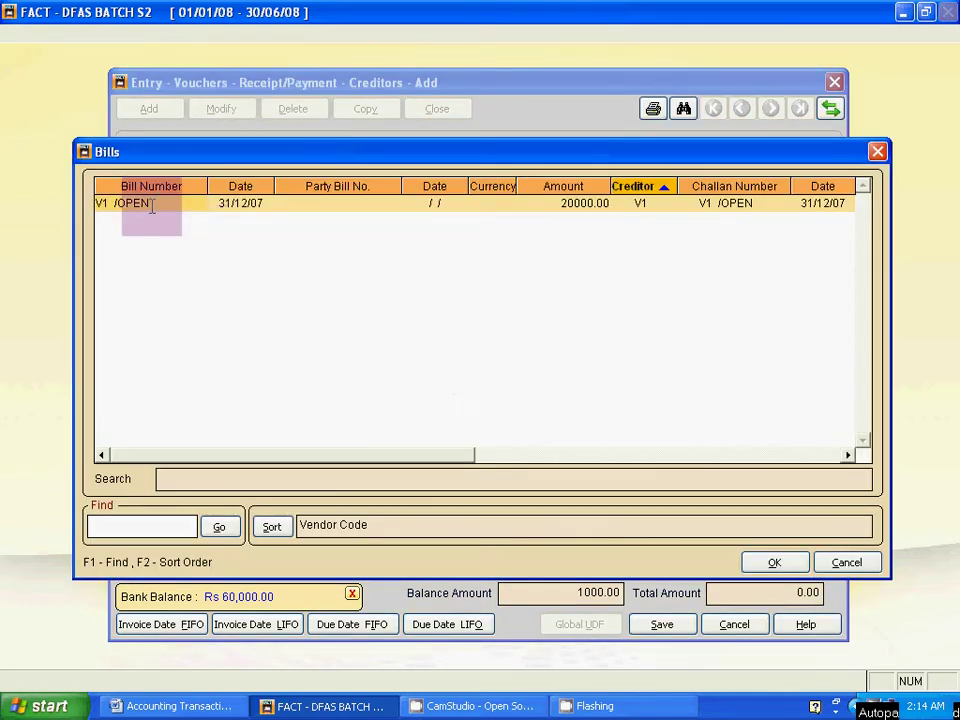
double_click(151, 205)
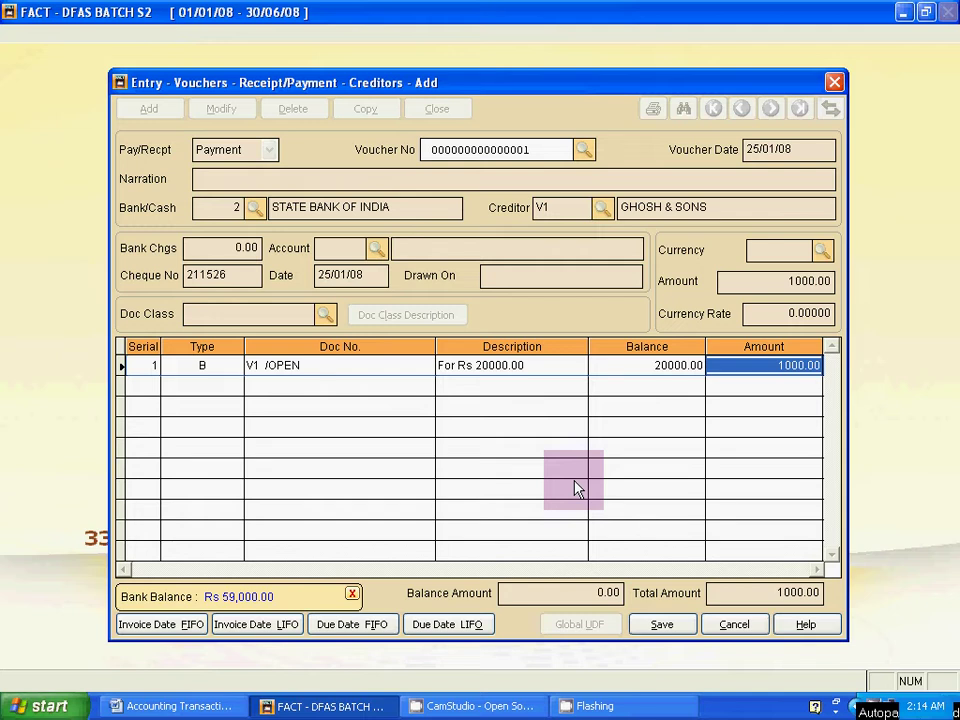
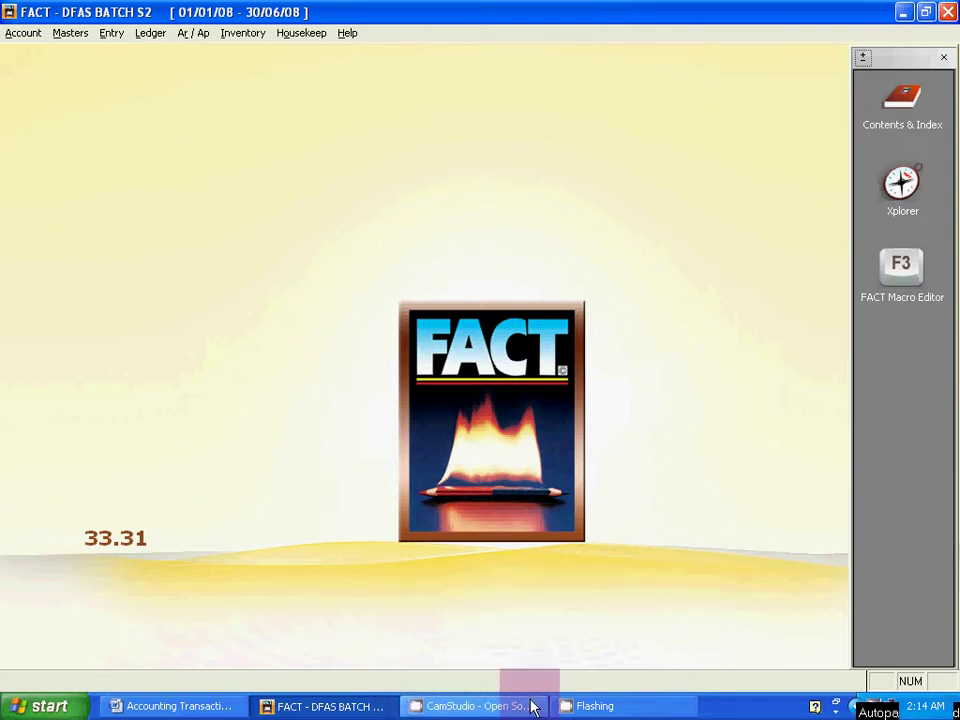
Check the first transaction's branch in Word, and open the Rs.3000 customer receipt voucher in FACT for modification
key("alt+Tab")
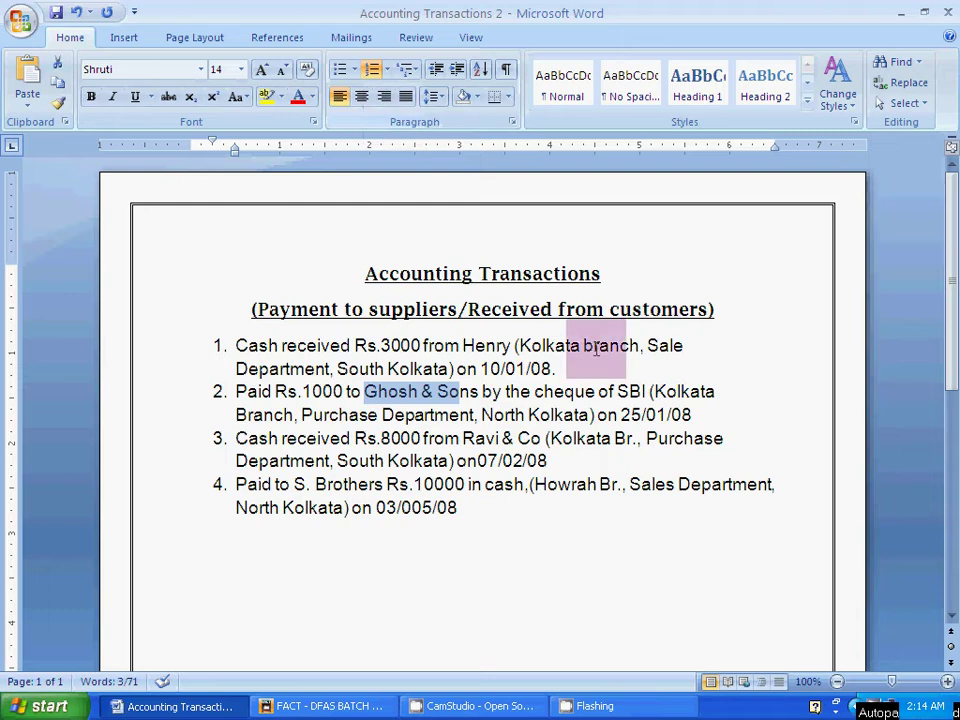
left_click_drag(519, 345, 638, 346)
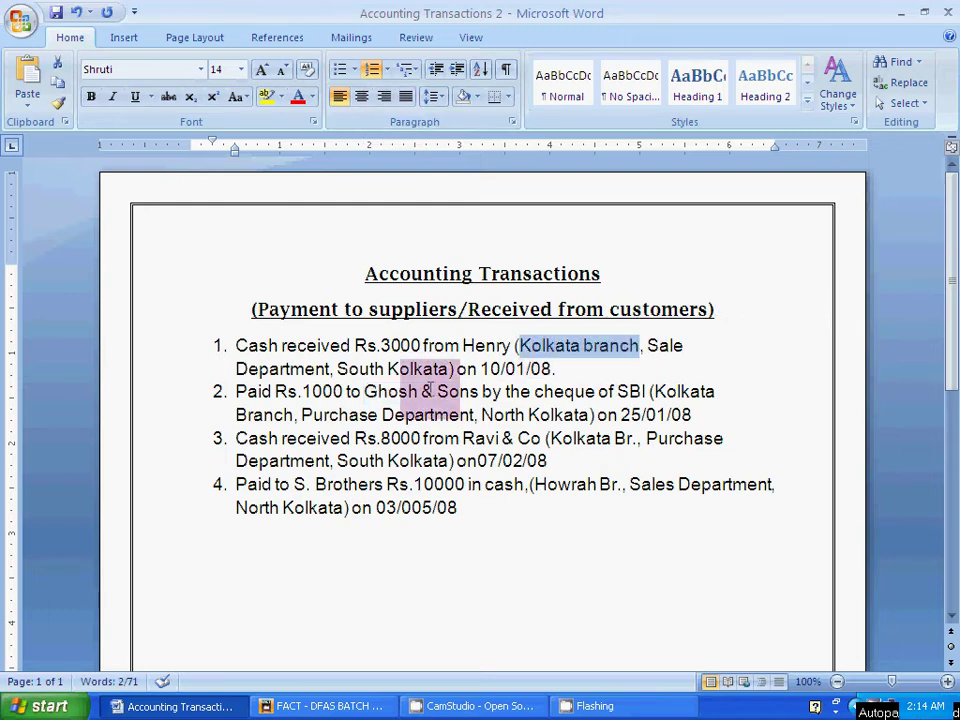
key("alt+Tab")
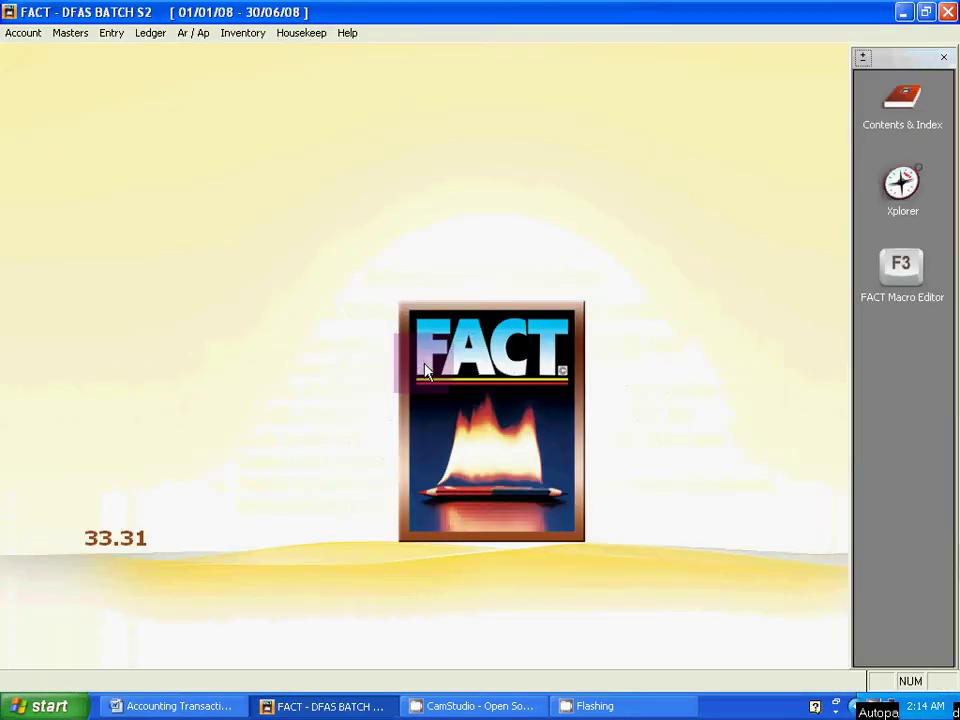
key("alt+Tab")
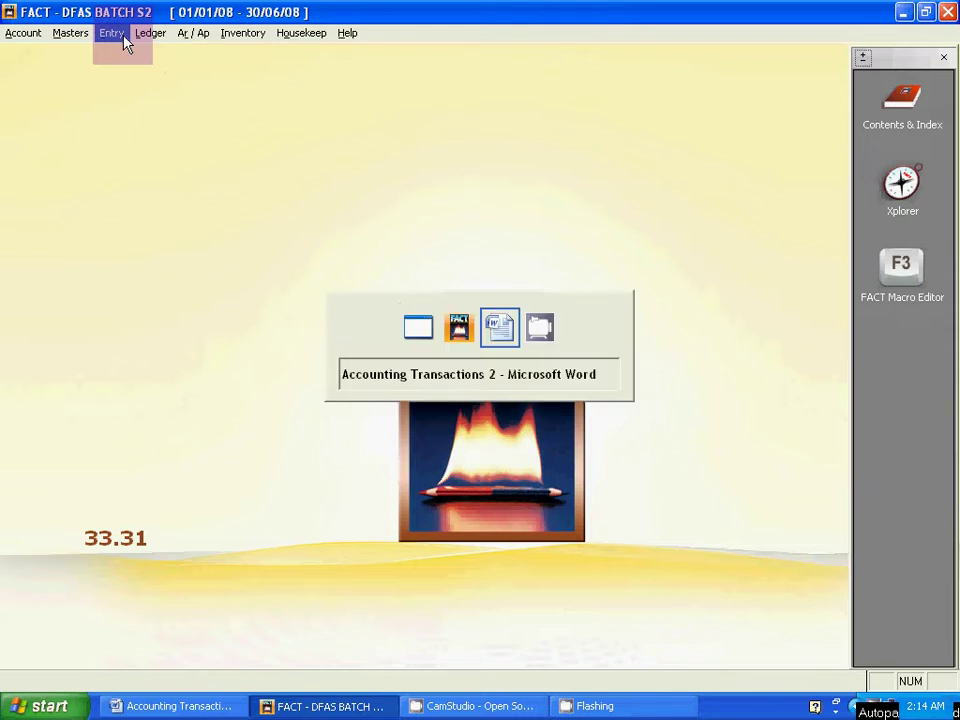
key("alt+Tab")
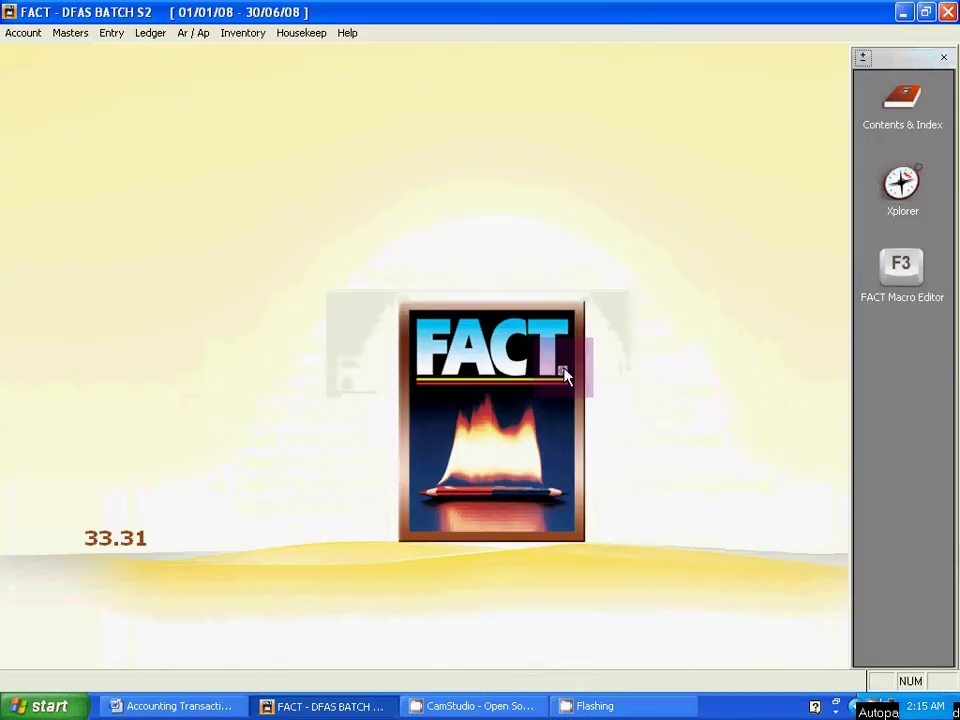
left_click(109, 34)
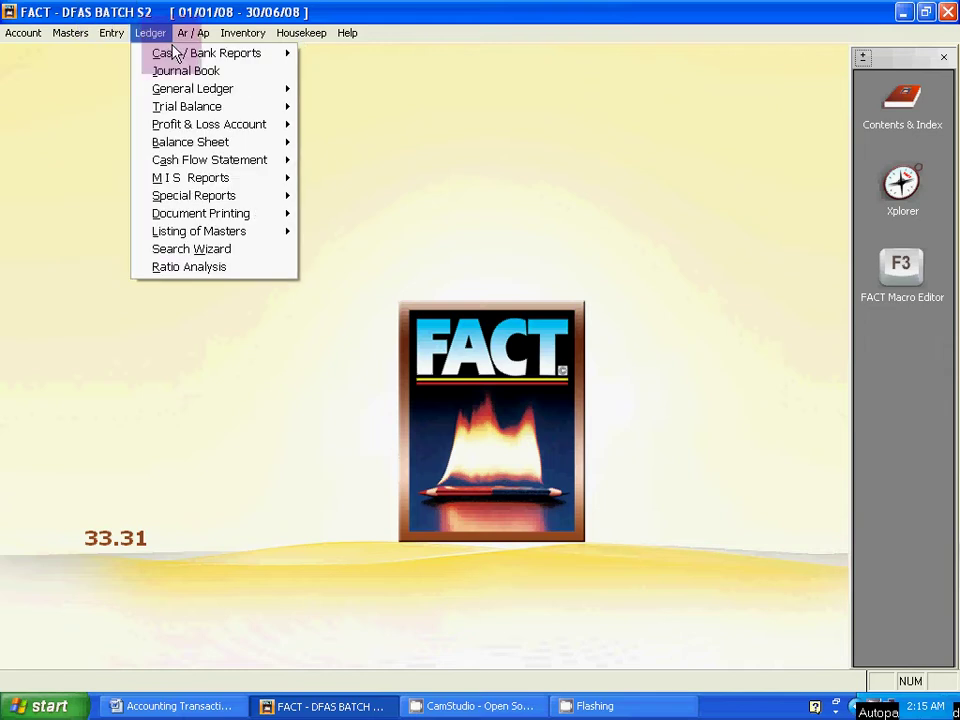
mouse_move(114, 57)
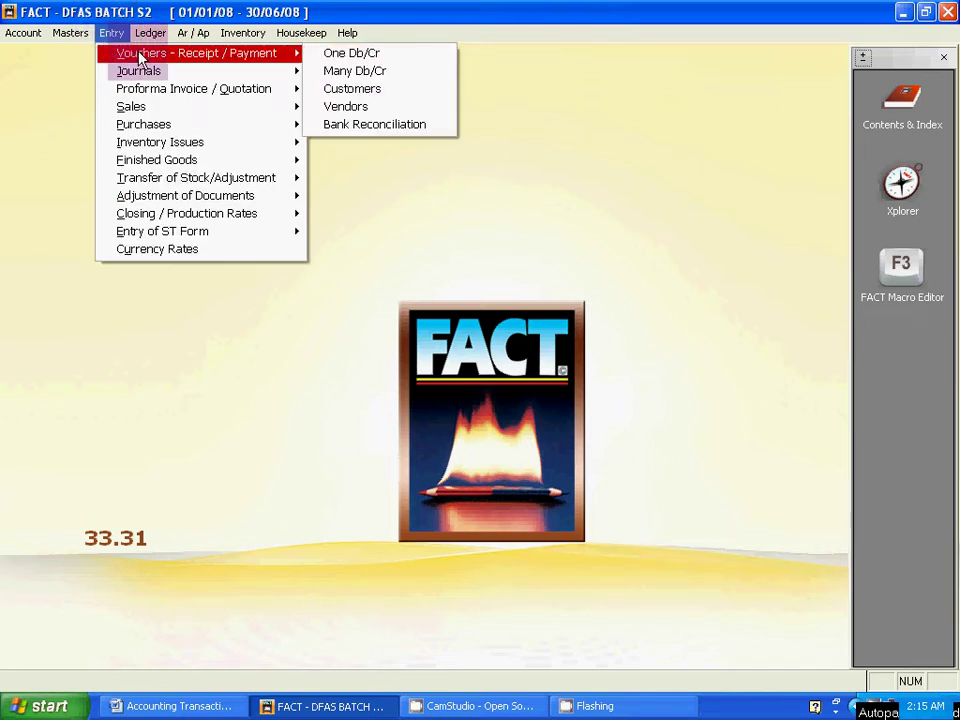
left_click(348, 92)
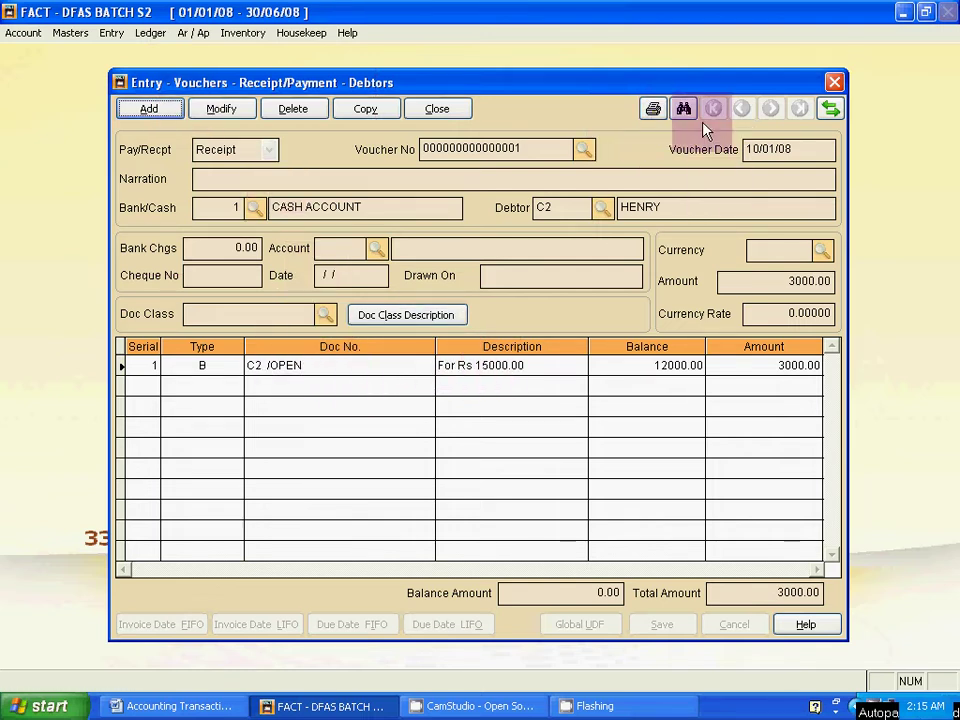
left_click(682, 106)
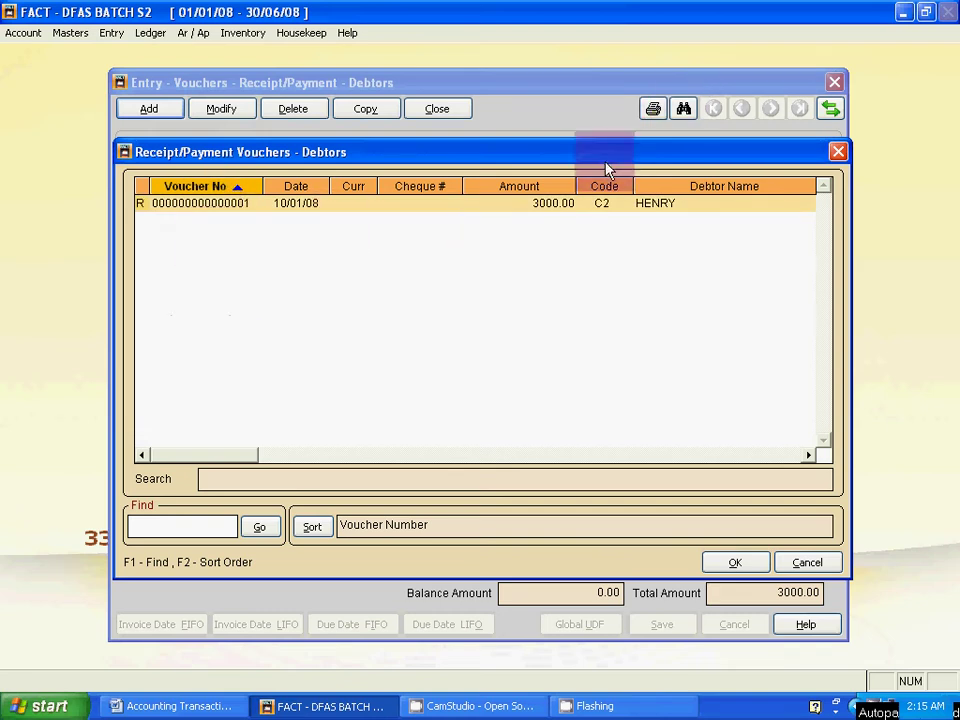
left_click(838, 153)
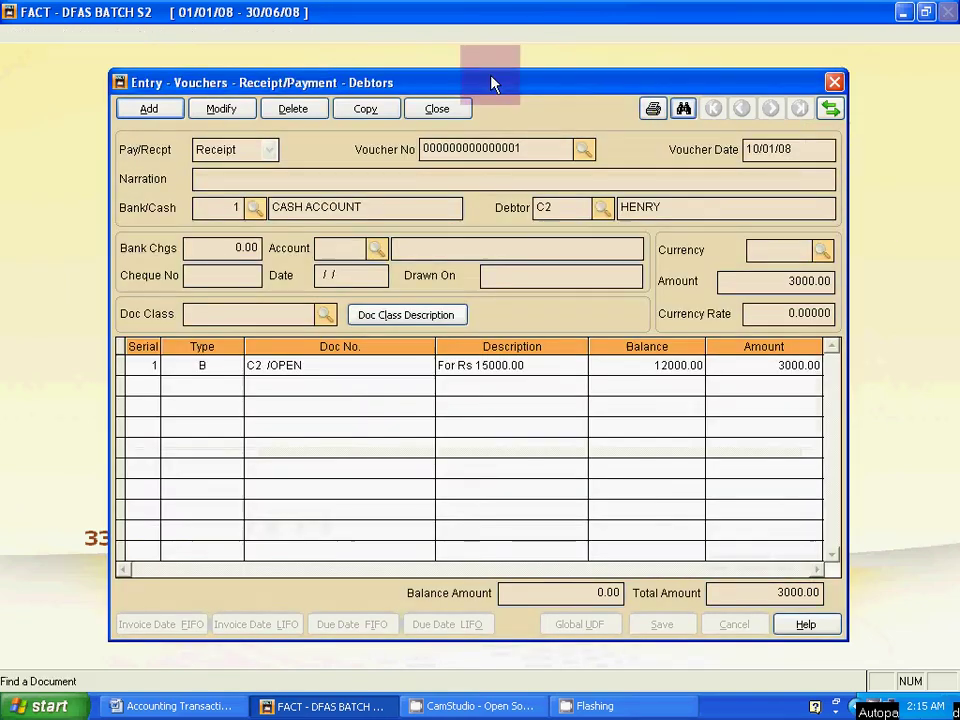
left_click(221, 108)
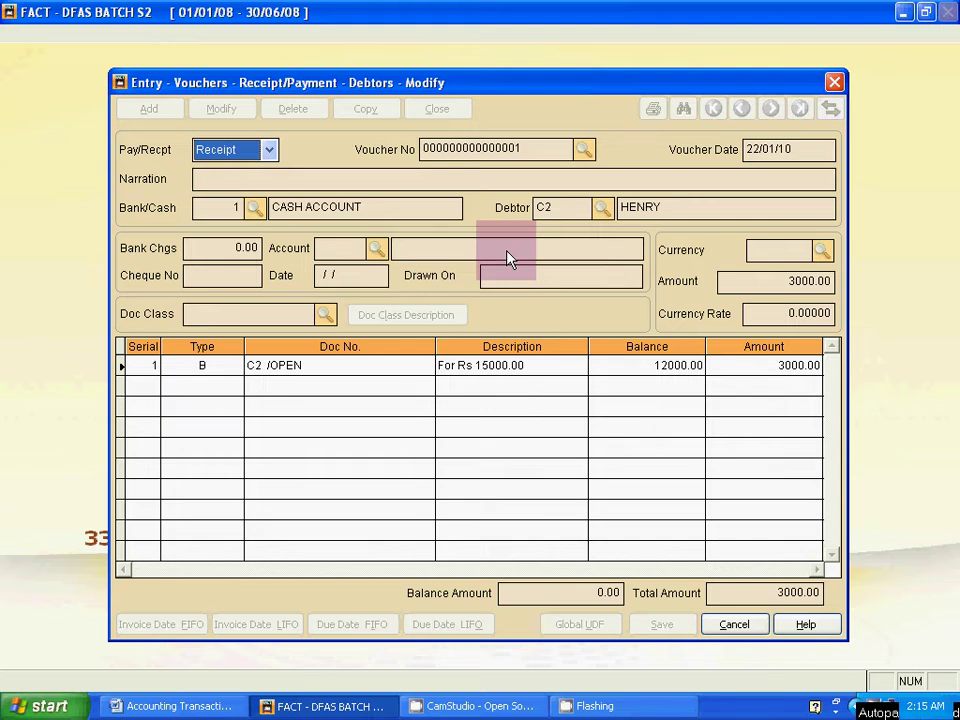
Set the receipt's voucher date to 10/01/08 and keep the narration, cash account, currency and amount as they are
key("Return")
type("100108")
key("Return")
key("Return")
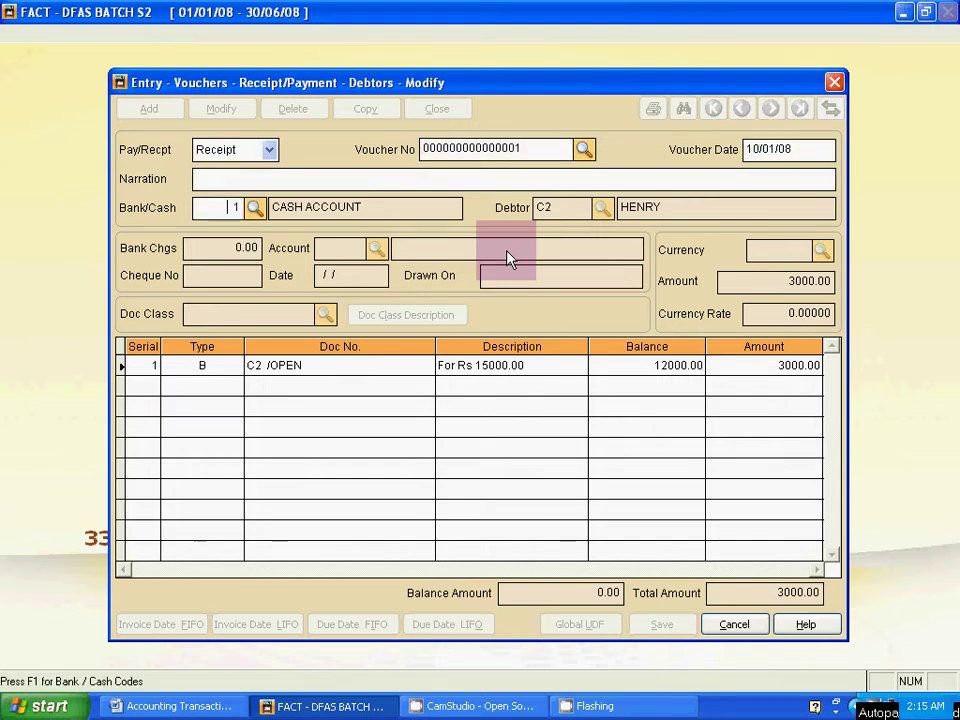
key("Return")
key("Return")
key("Return")
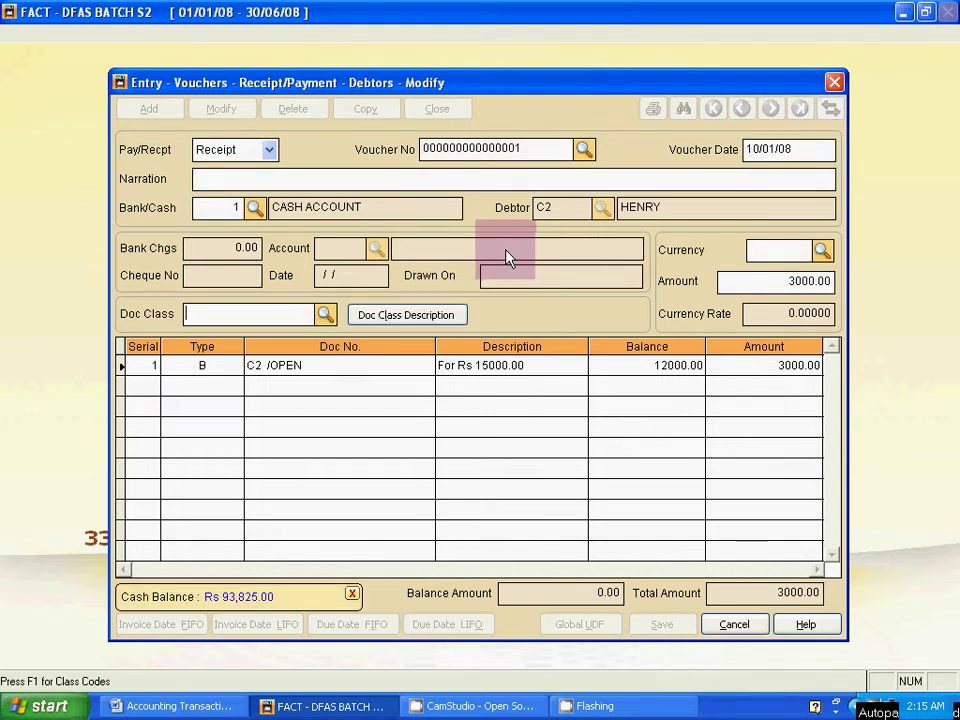
Open the document class list for the receipt, checking the branch, department and area in the first Word transaction
key("alt+Tab")
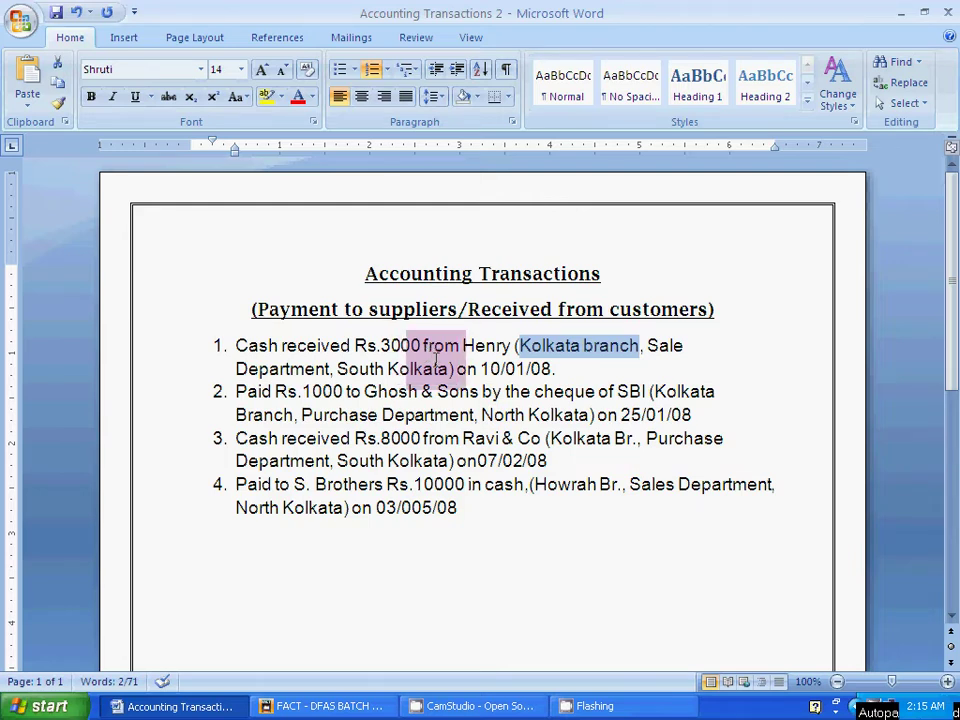
key("alt+Tab")
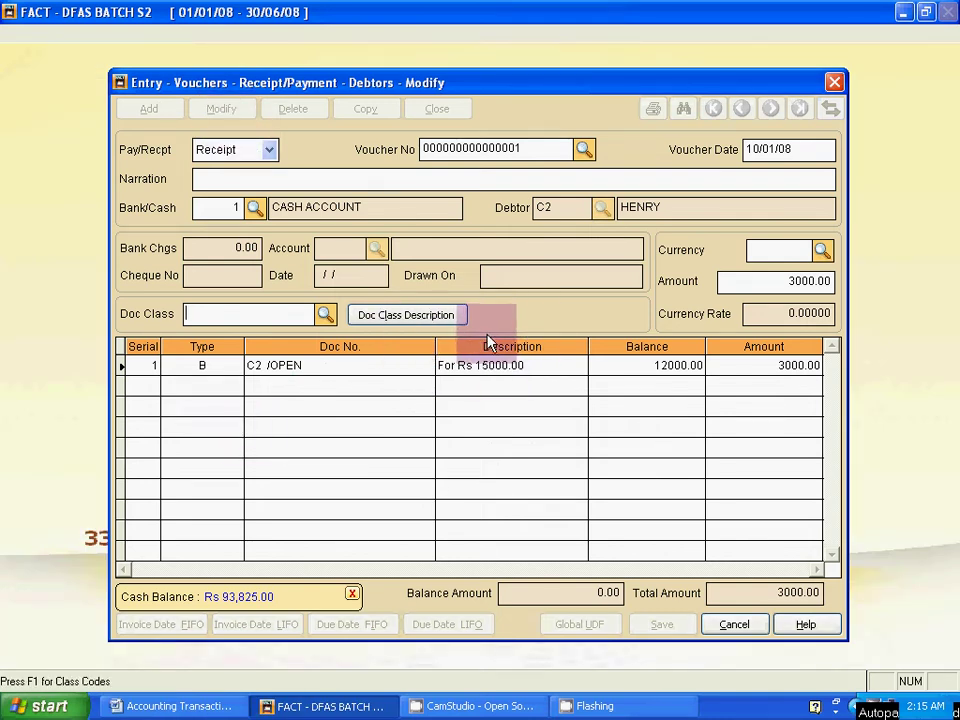
key("alt+Tab")
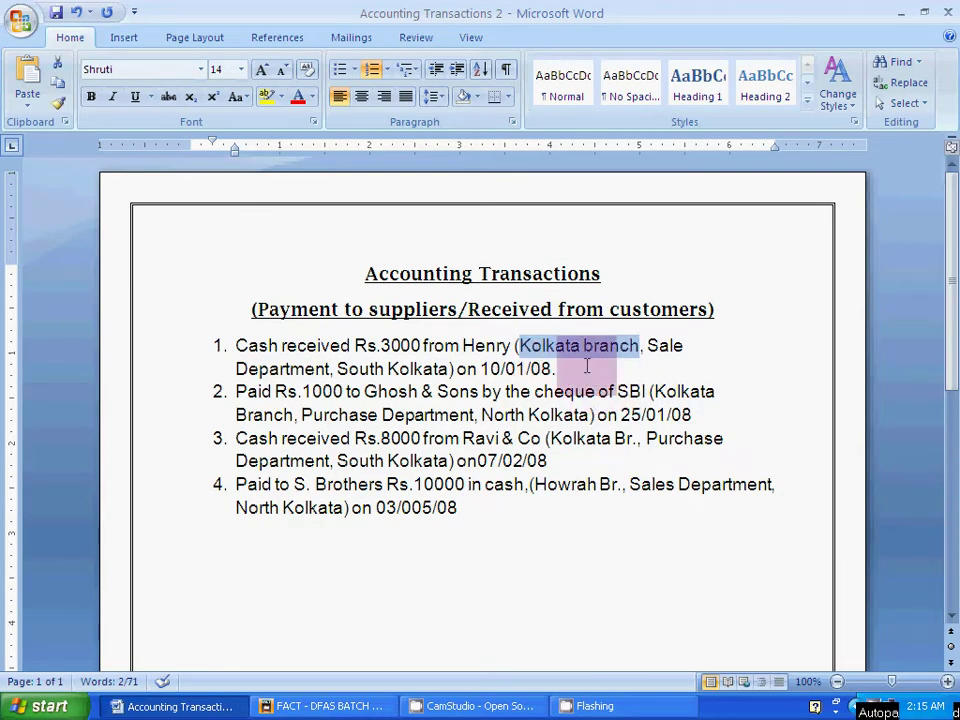
key("alt+Tab")
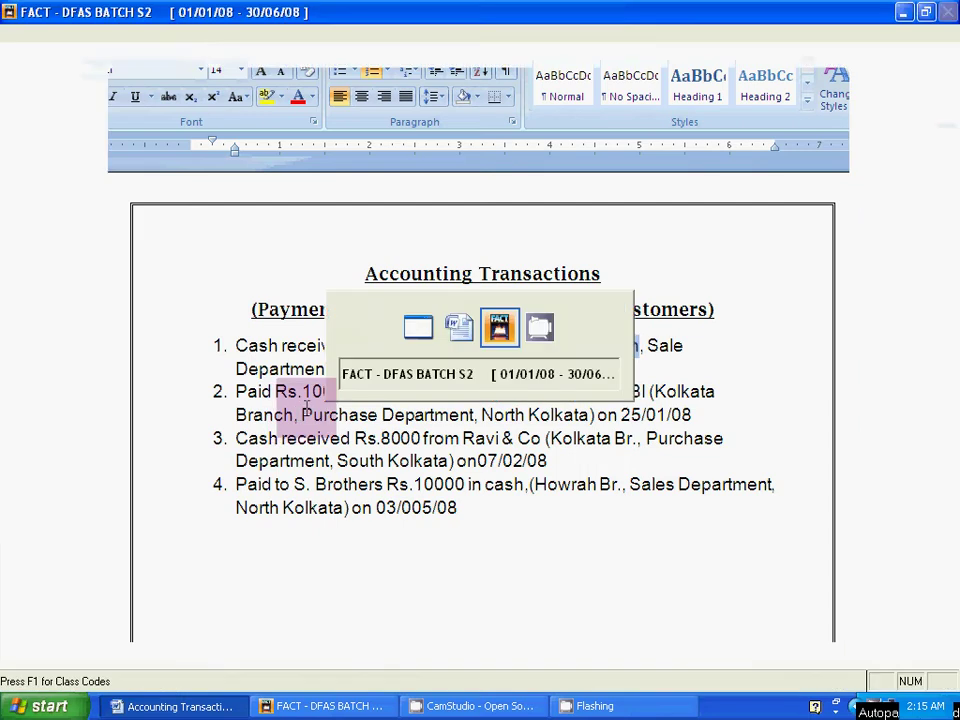
left_click(325, 315)
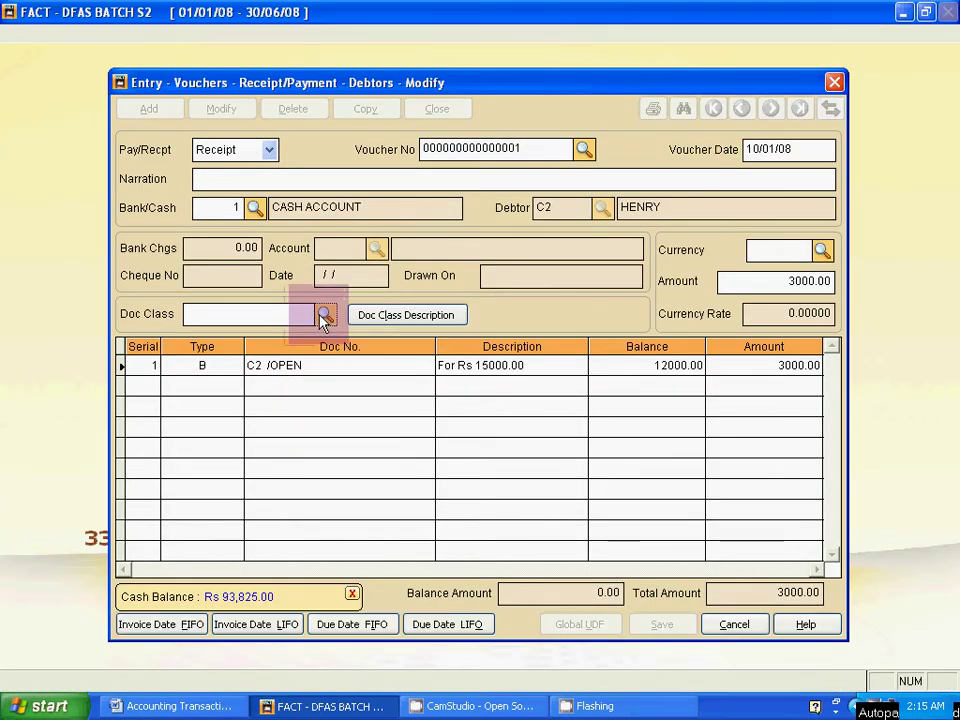
key("alt+Tab")
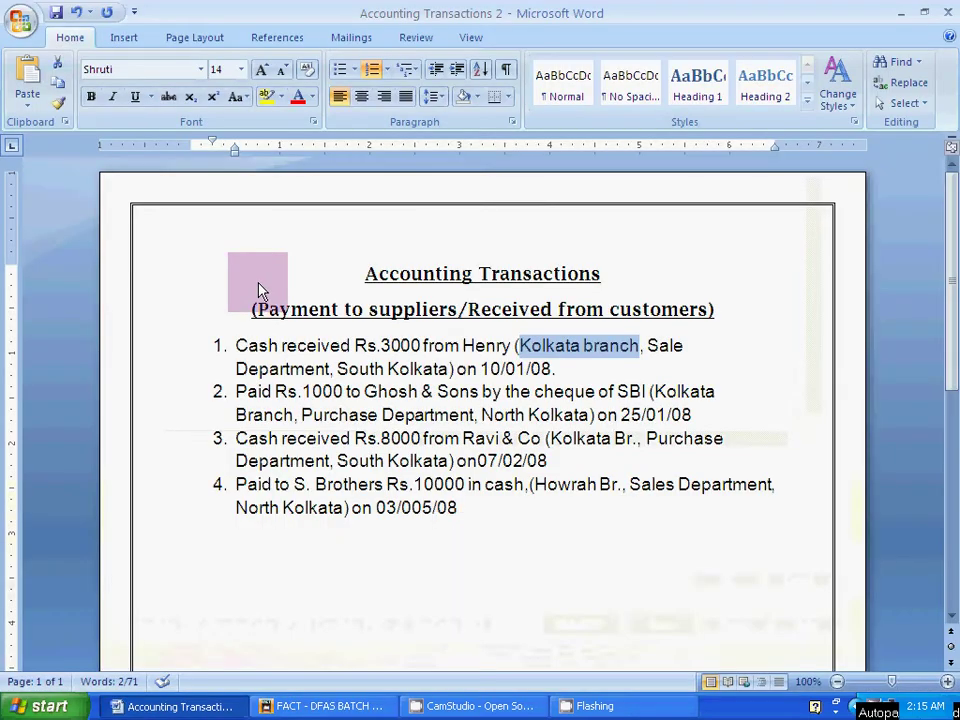
left_click(577, 355)
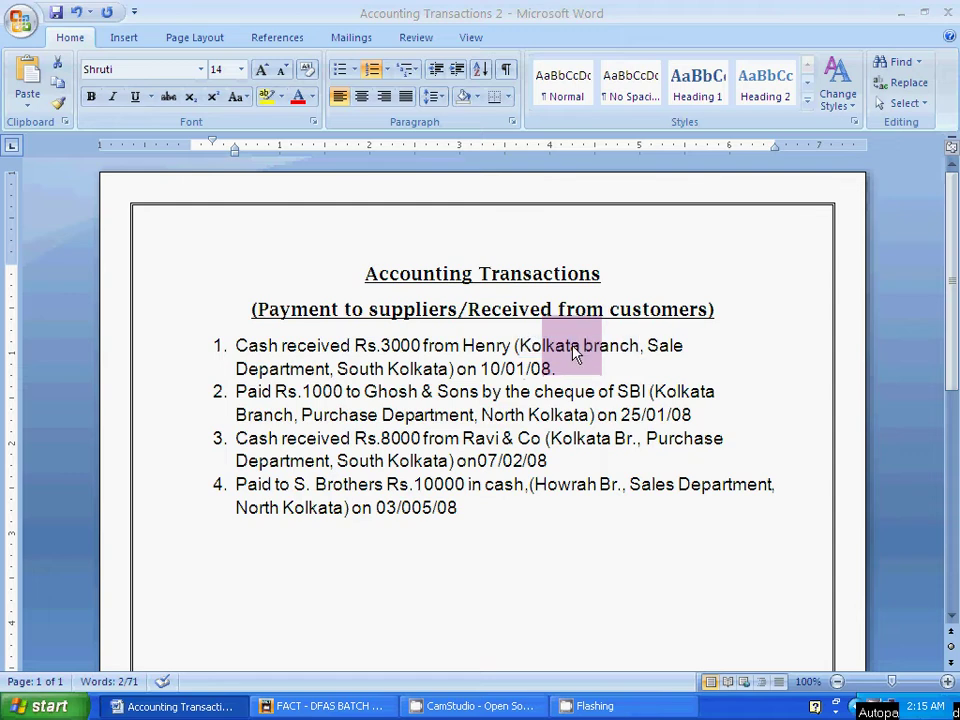
left_click(320, 706)
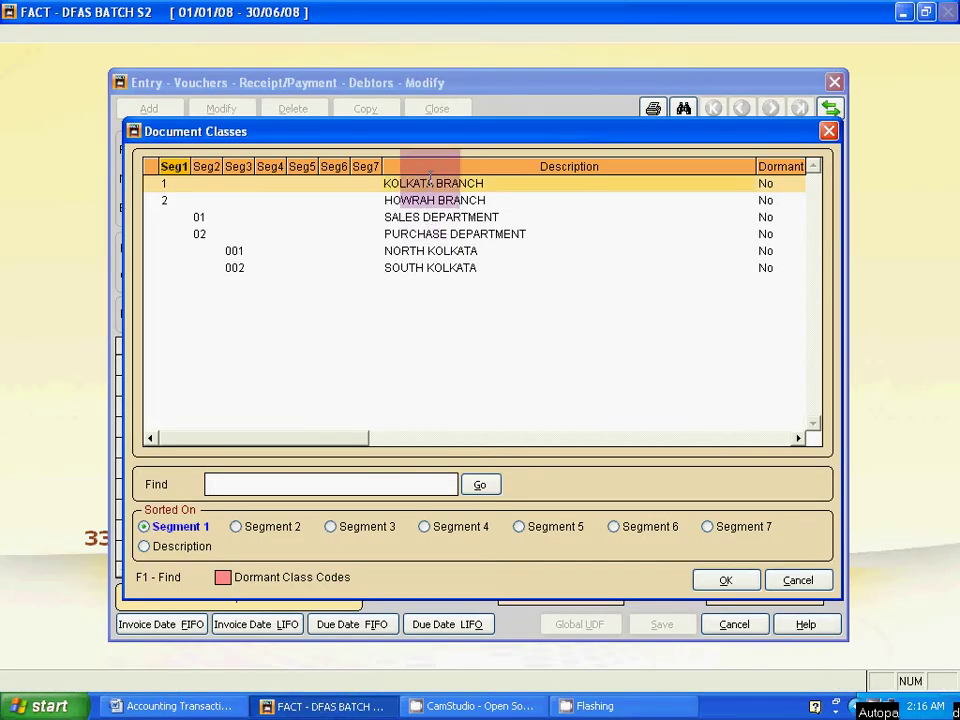
Assign the document classes KOLKATA BRANCH, SALES DEPARTMENT and SOUTH KOLKATA to the receipt, checking them against Word
left_click(438, 216)
left_click(437, 183)
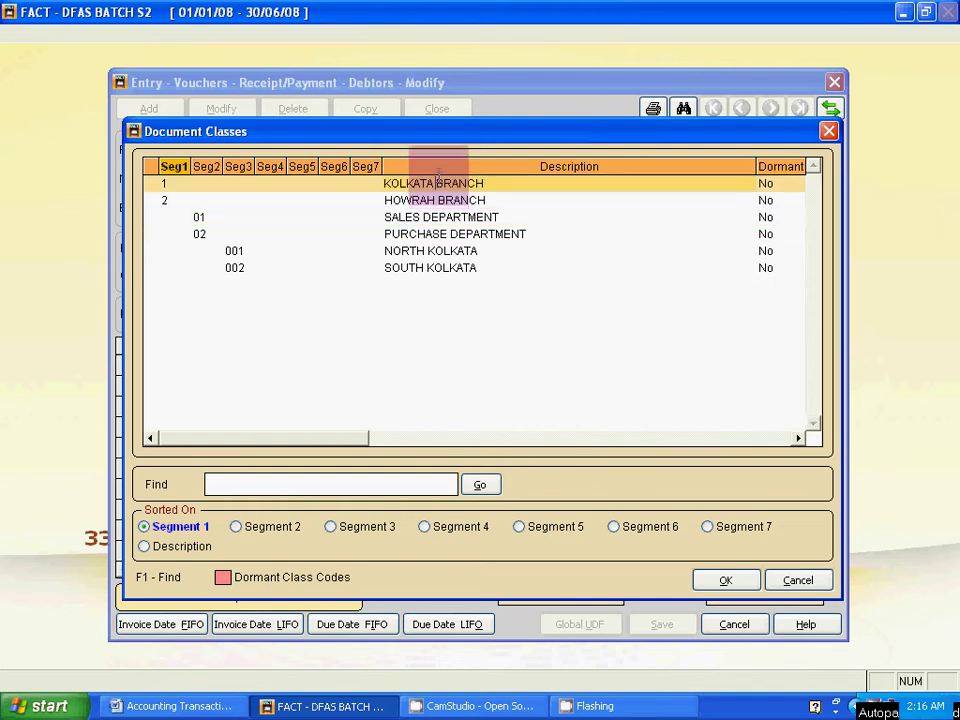
left_click(440, 216)
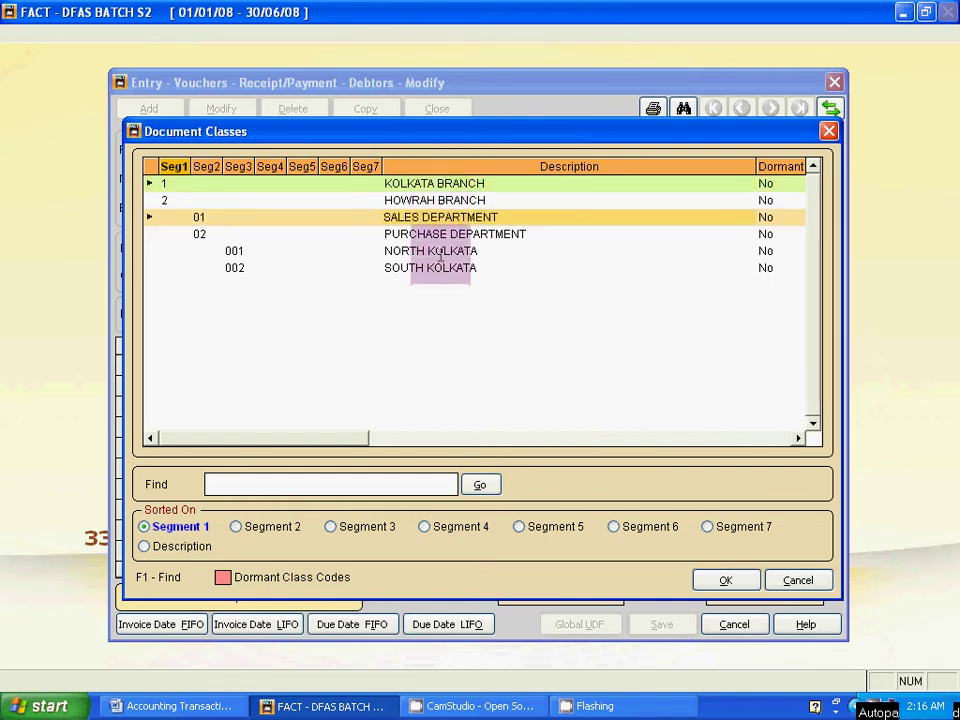
left_click(440, 267)
key("alt+Tab")
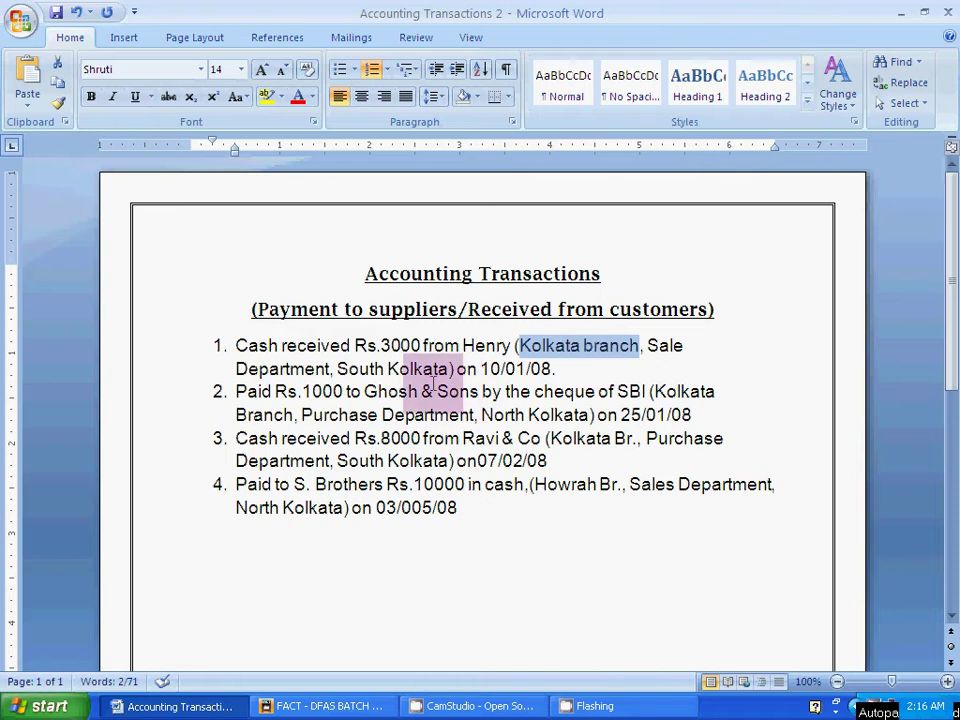
key("alt+Tab")
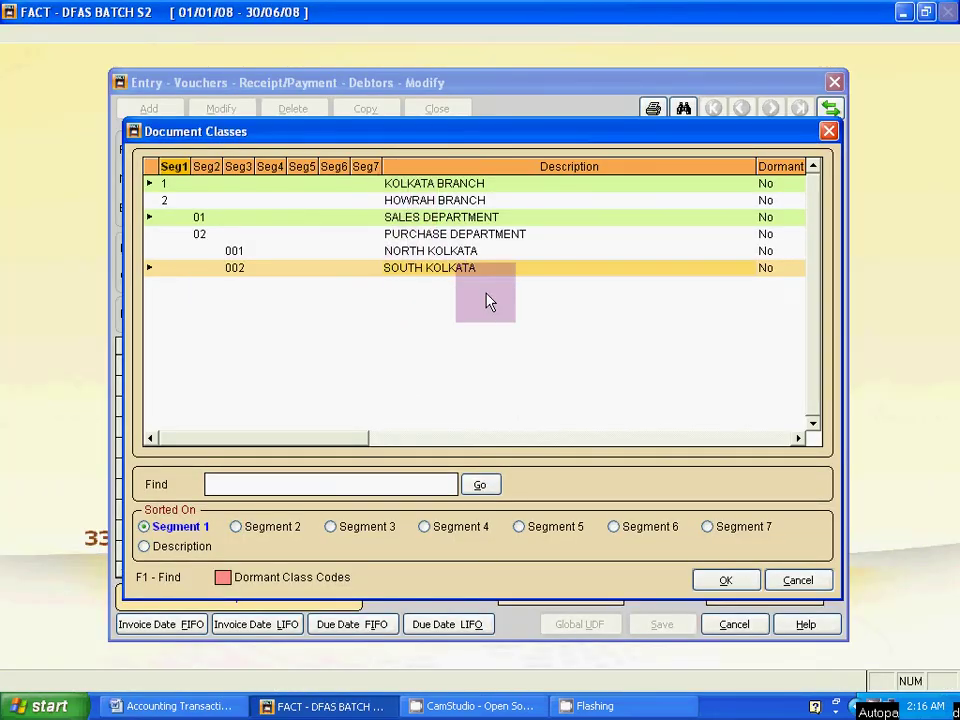
left_click(725, 581)
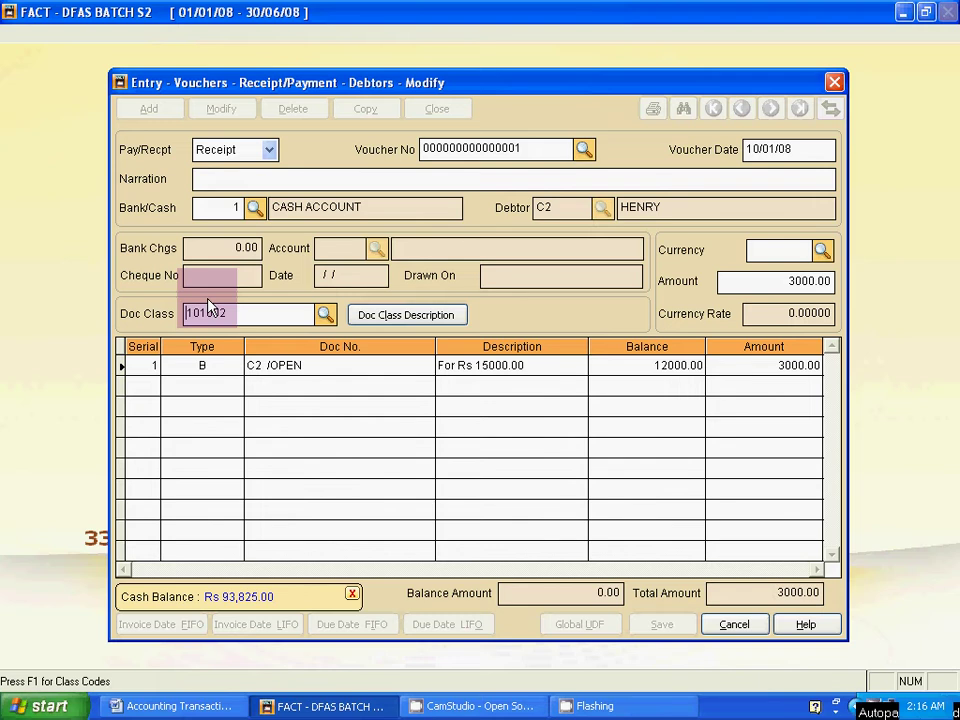
Save the modified customer receipt voucher and leave the debtors voucher form
key("Return")
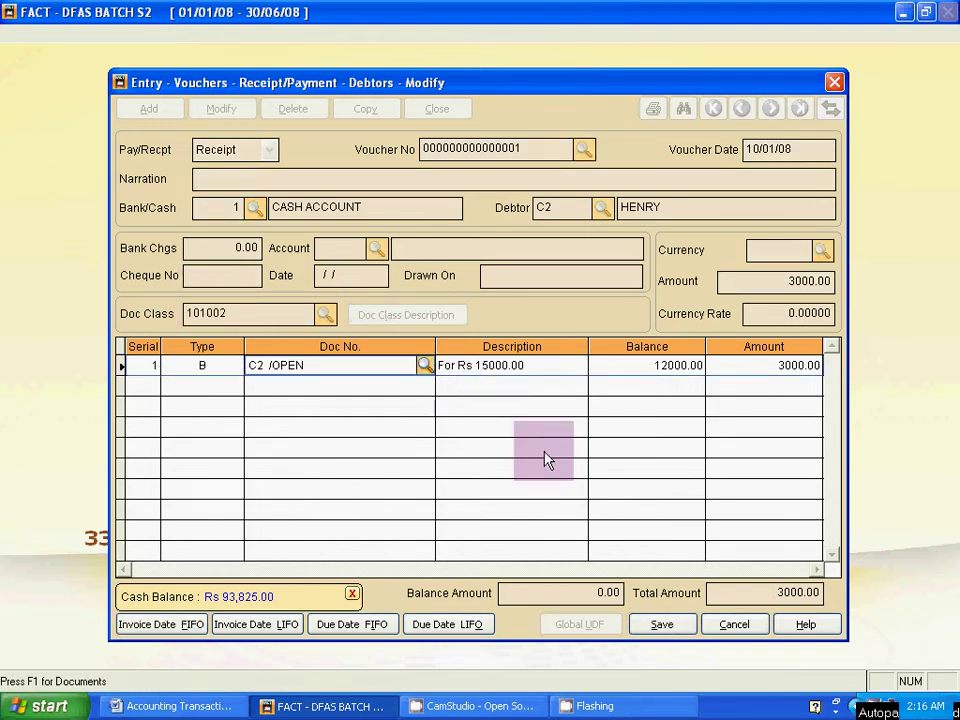
left_click(660, 624)
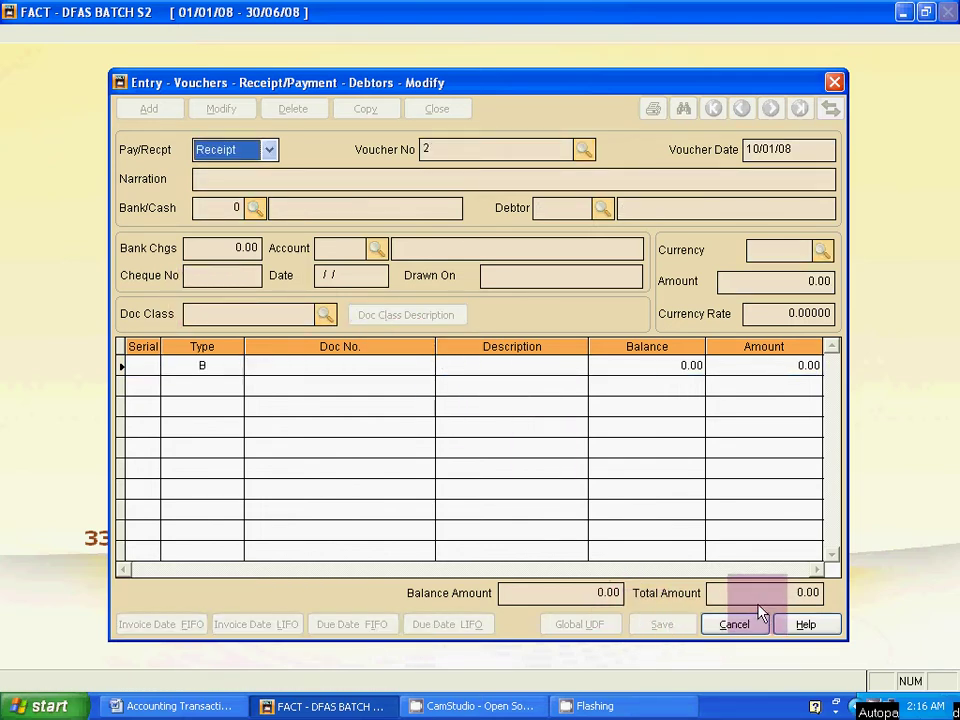
left_click(755, 619)
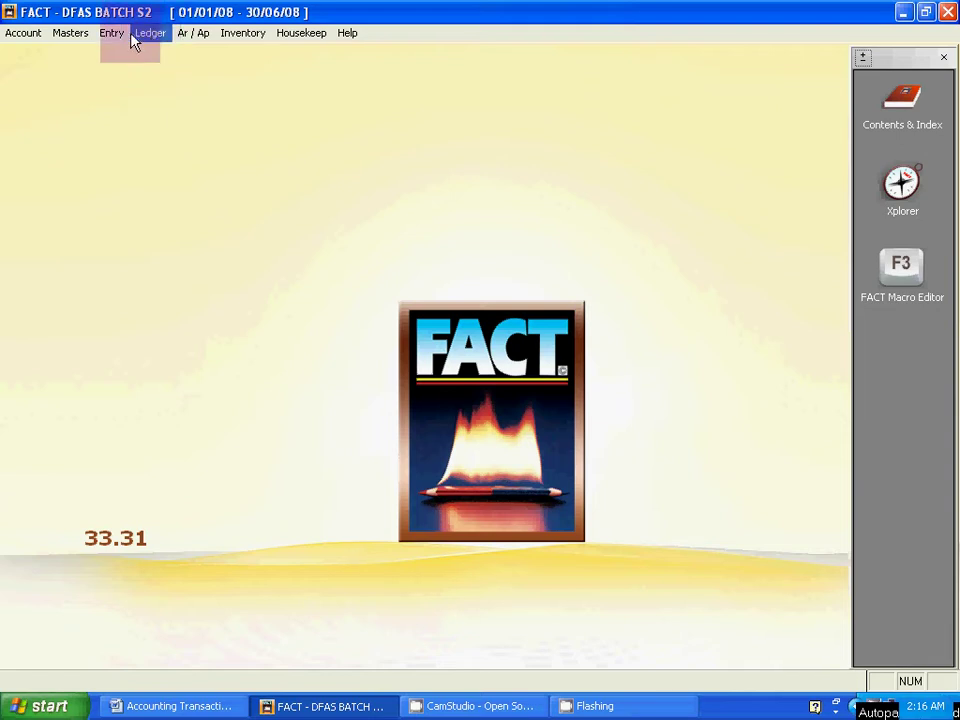
Find the GHOSH & SONS payment among the vendor vouchers and open it for modification
left_click(110, 35)
mouse_move(187, 58)
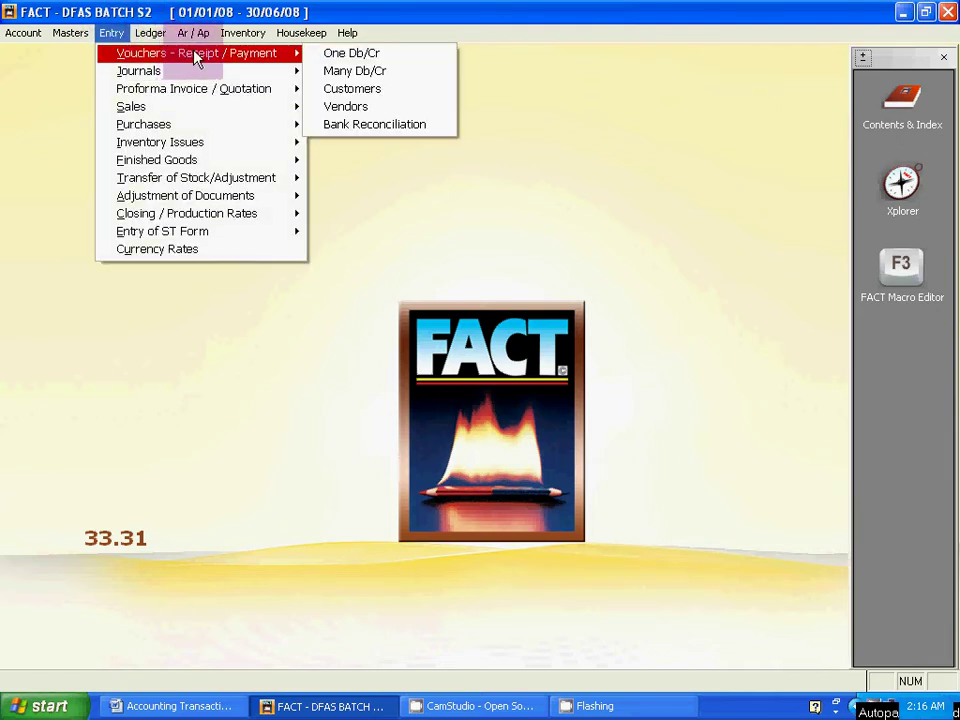
left_click(334, 106)
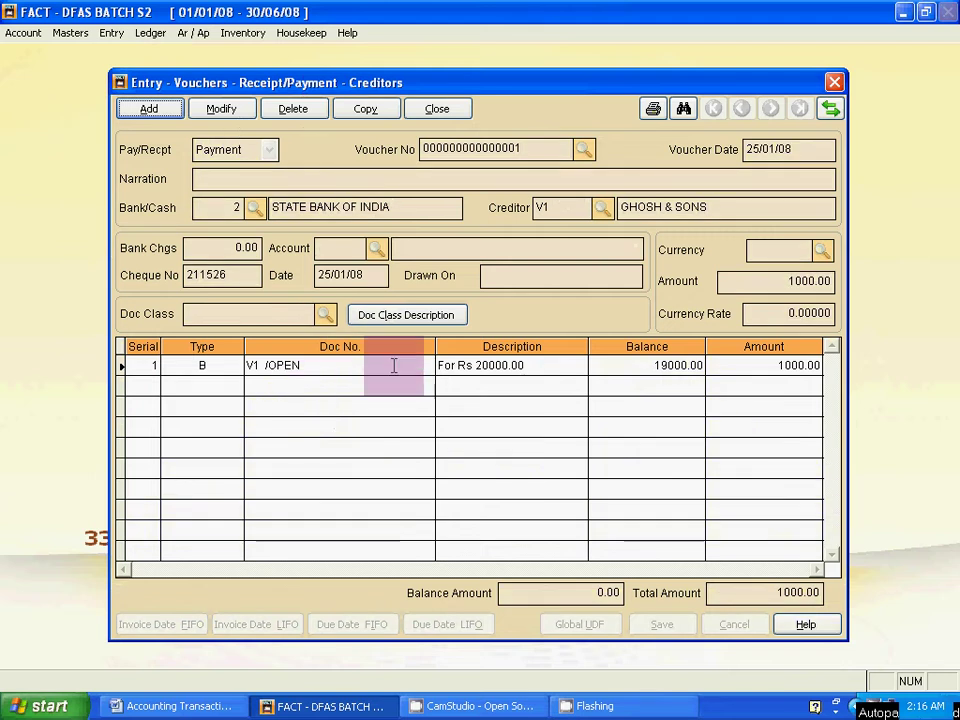
left_click(684, 110)
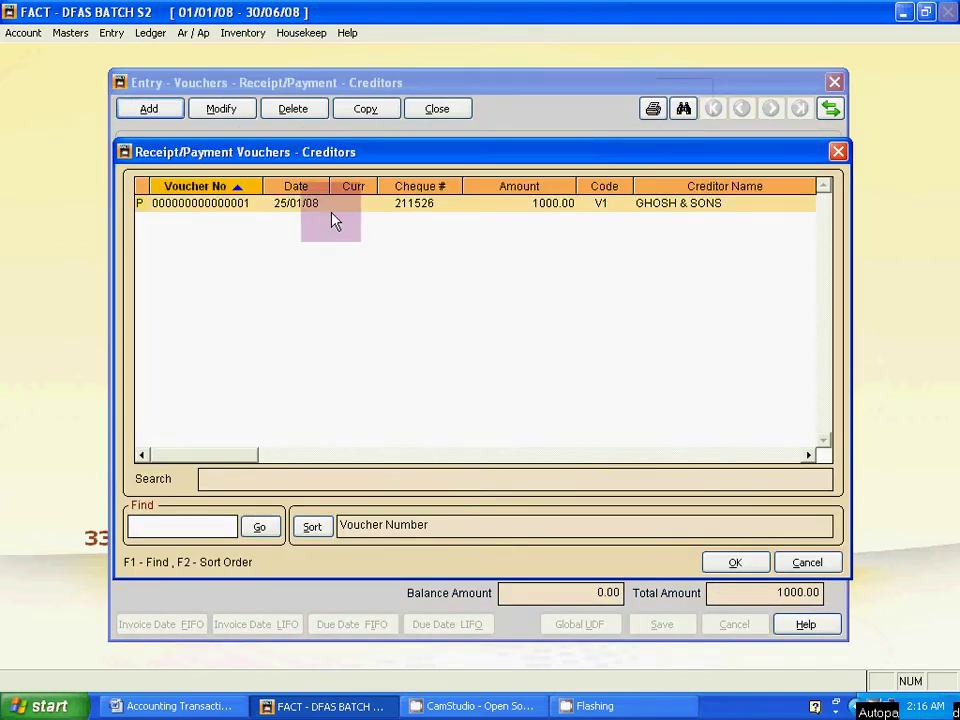
double_click(505, 222)
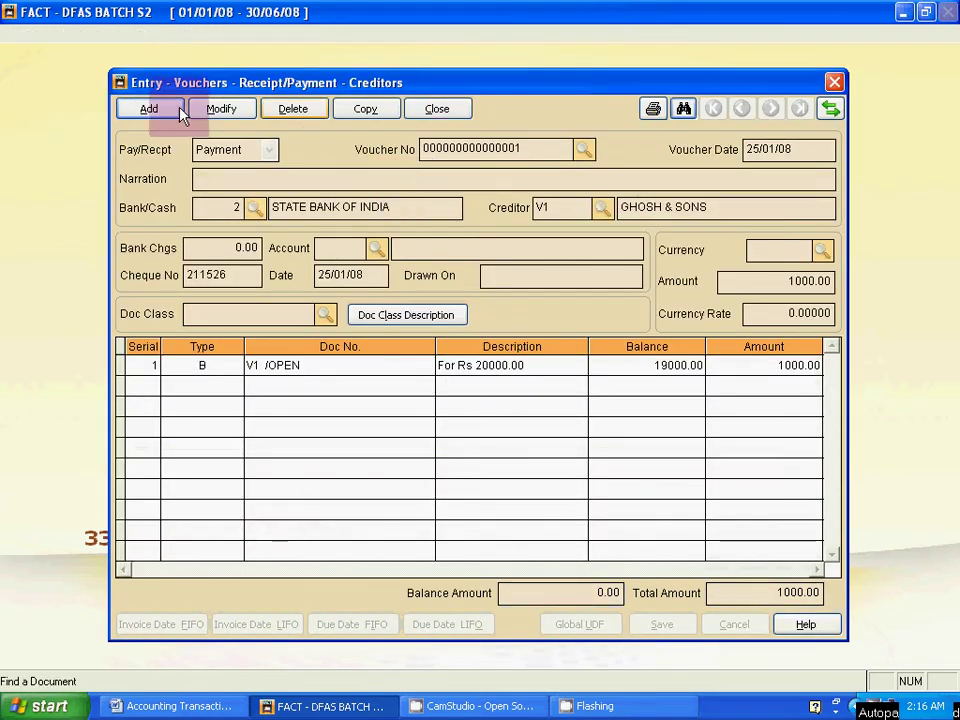
left_click(244, 109)
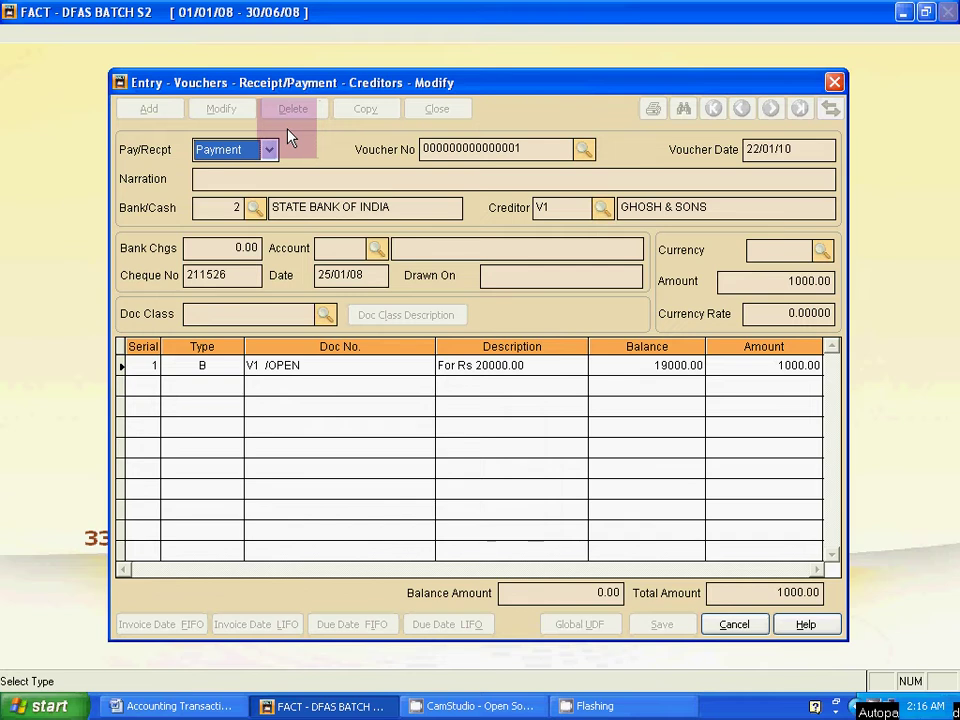
Set the payment's voucher date to 25/01/08 and proceed through its fields to the document class
key("Return")
key("Return")
key("Return")
key("Return")
key("Return")
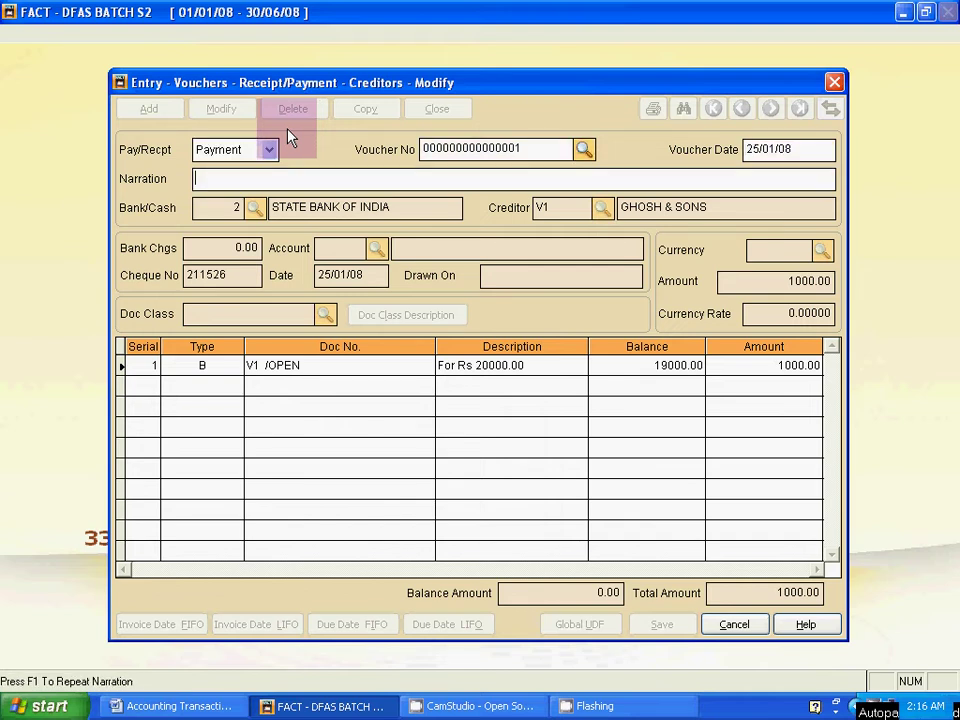
key("Return")
key("Return")
key("Return")
key("Return")
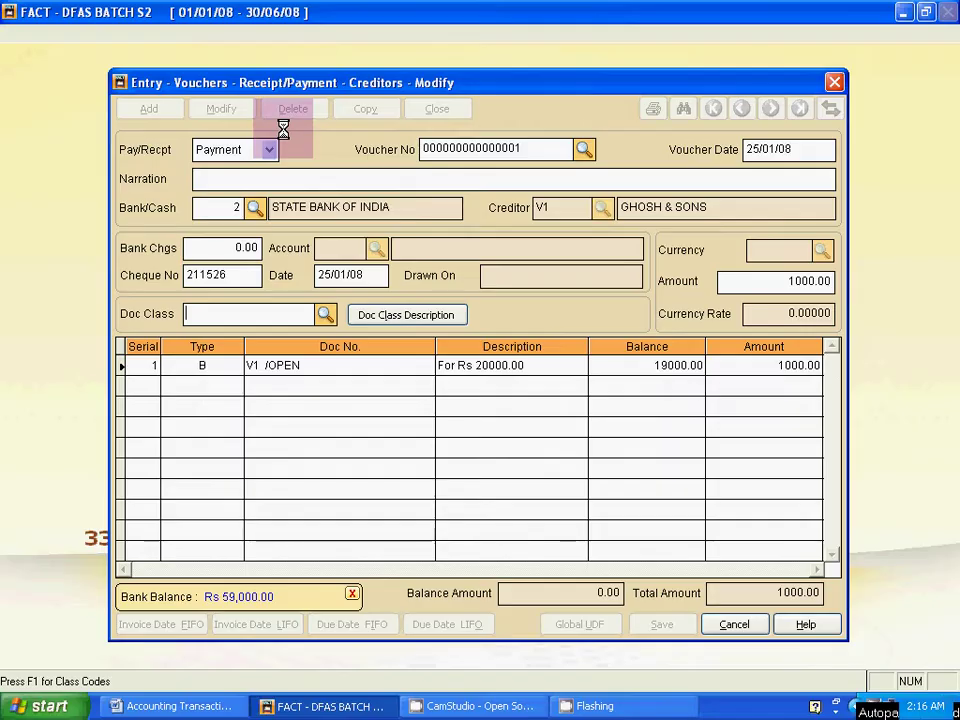
Assign the document classes KOLKATA BRANCH, PURCHASE DEPARTMENT and NORTH KOLKATA to the payment, checking them against the second Word transaction
key("alt+Tab")
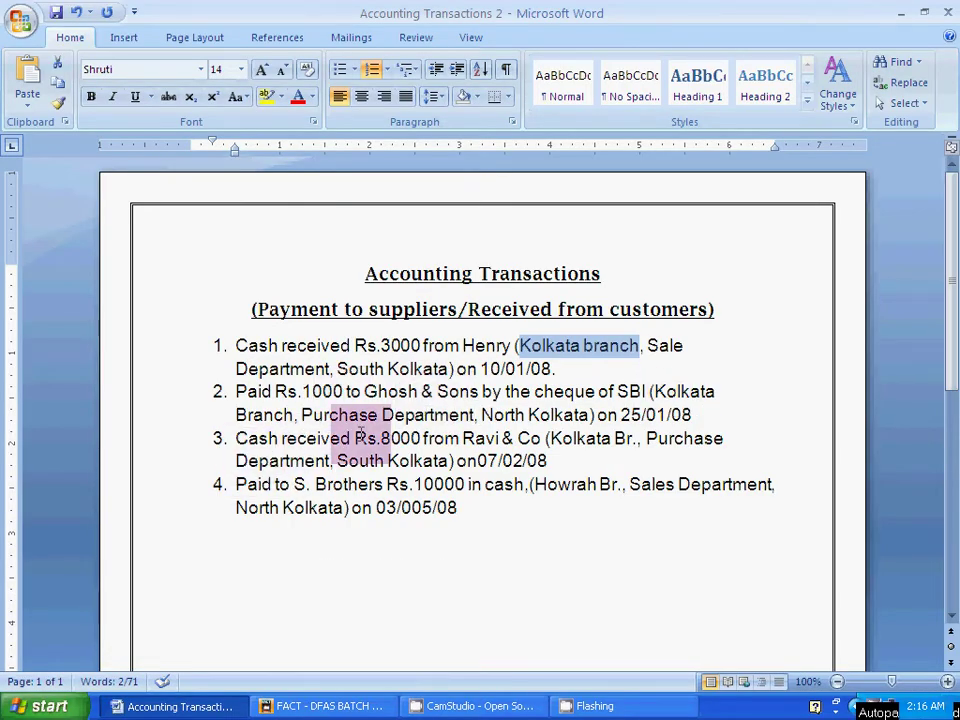
key("alt+Tab")
left_click(326, 313)
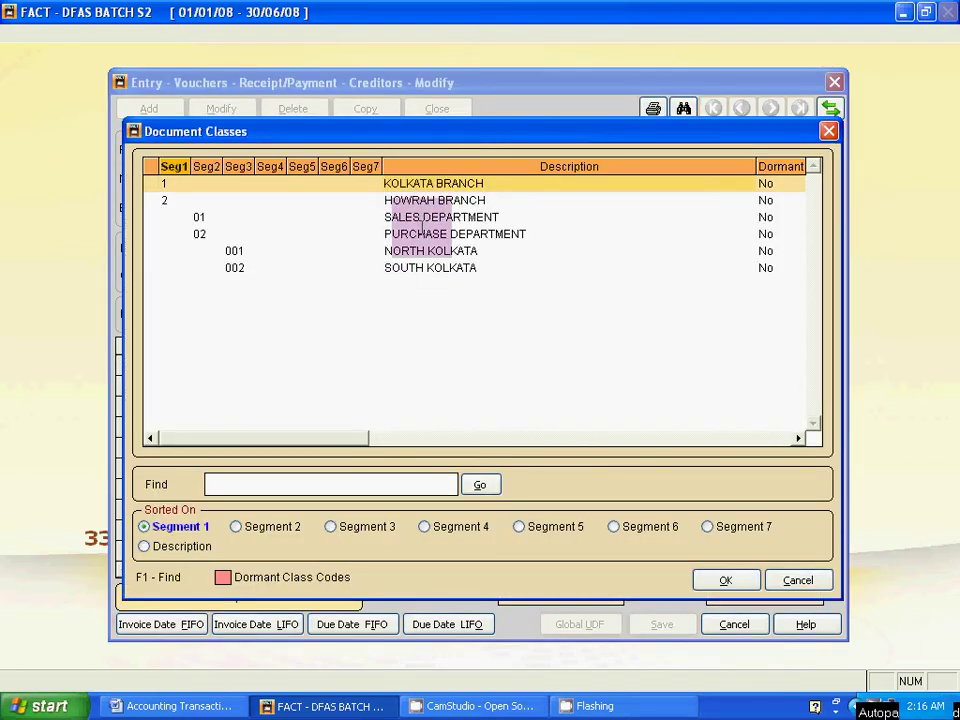
left_click(423, 234)
left_click(424, 183)
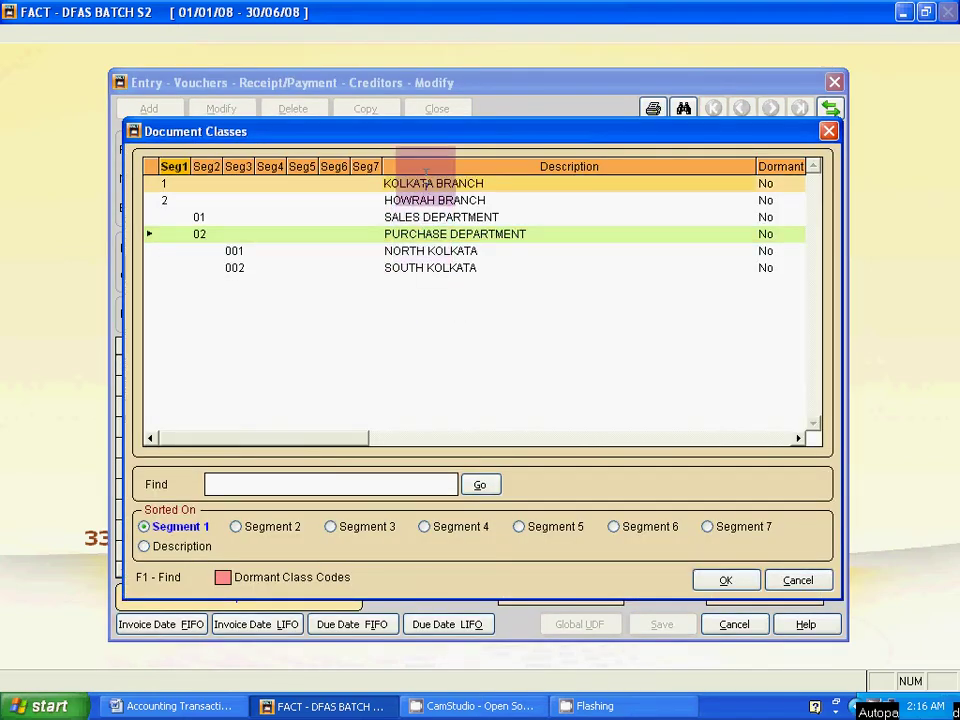
left_click(432, 251)
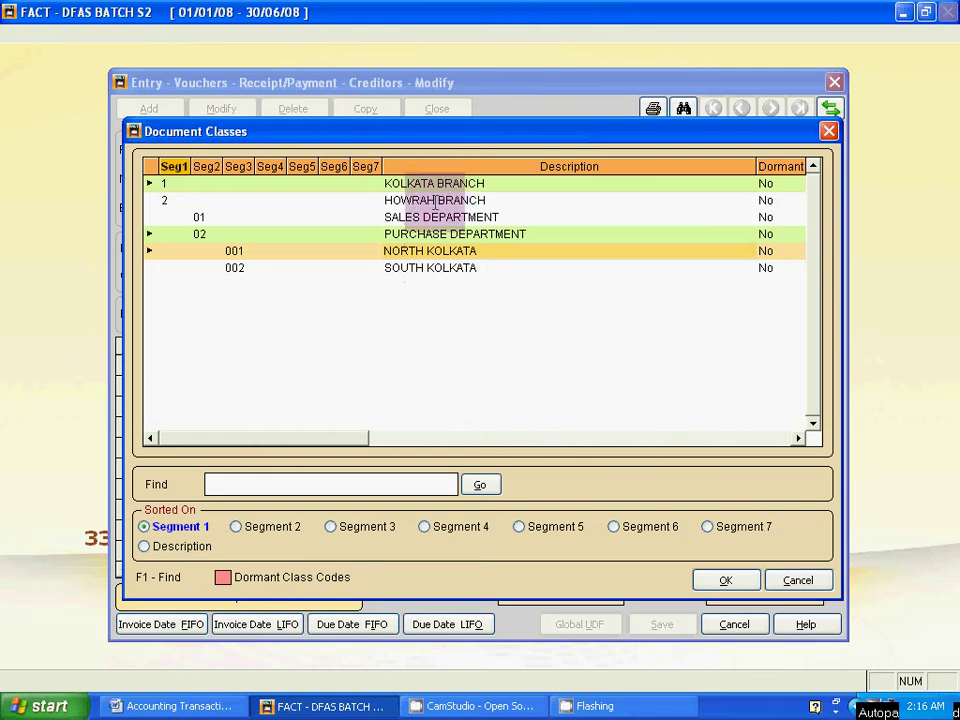
left_click(718, 581)
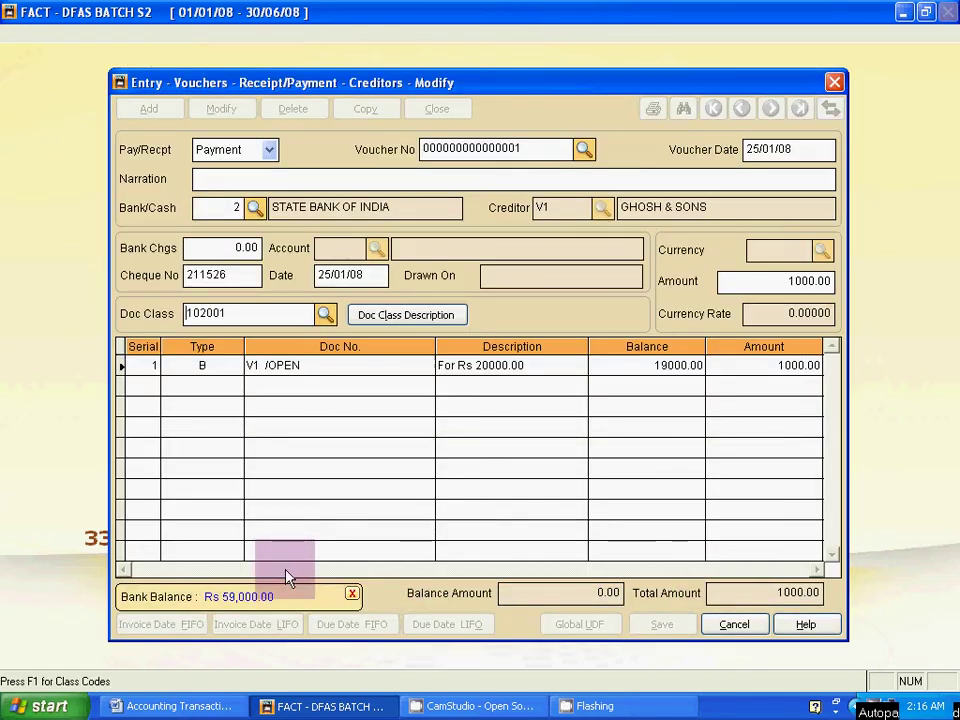
Save the modified GHOSH & SONS payment voucher and leave the creditors voucher form
key("Return")
left_click(640, 626)
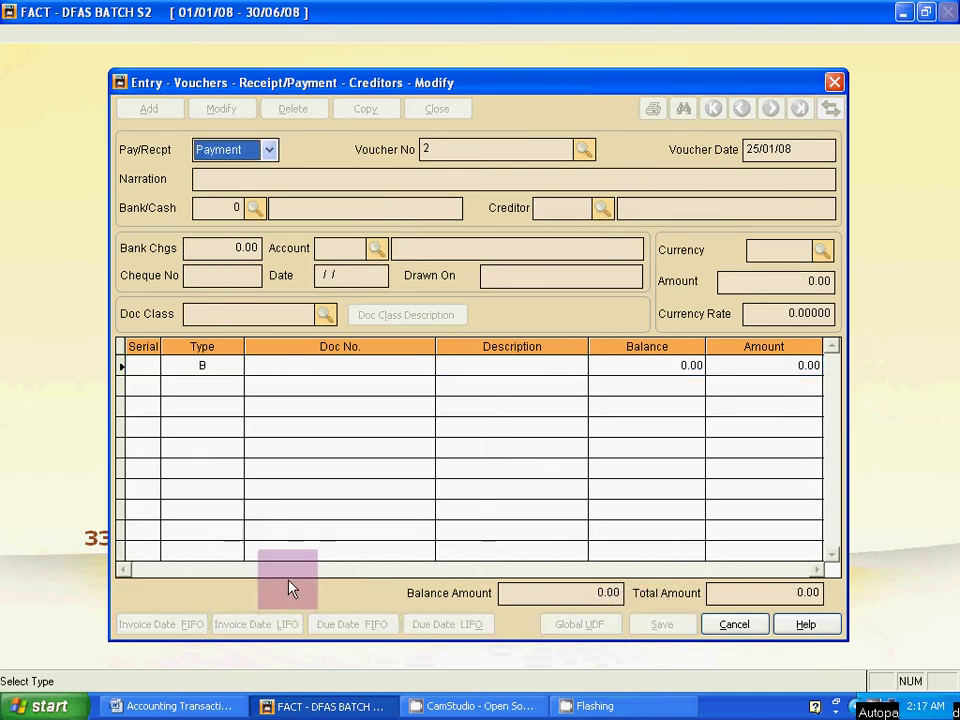
key("shift+Tab")
key("Return")
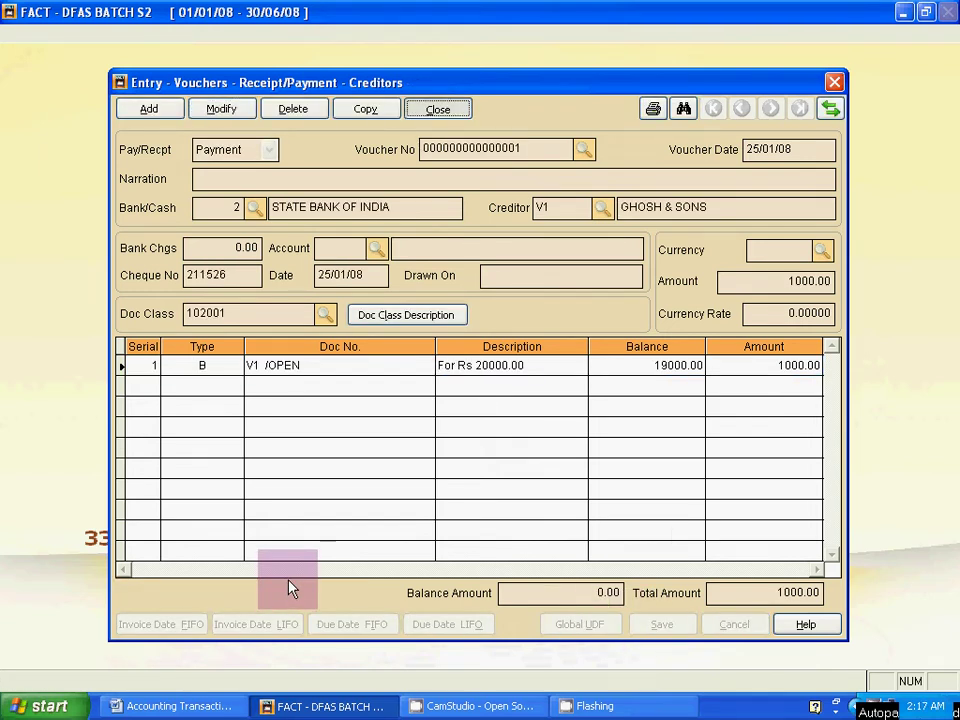
key("Return")
Check the third transaction in Word and open the customer receipt/payment voucher form in FACT
key("alt+Tab")
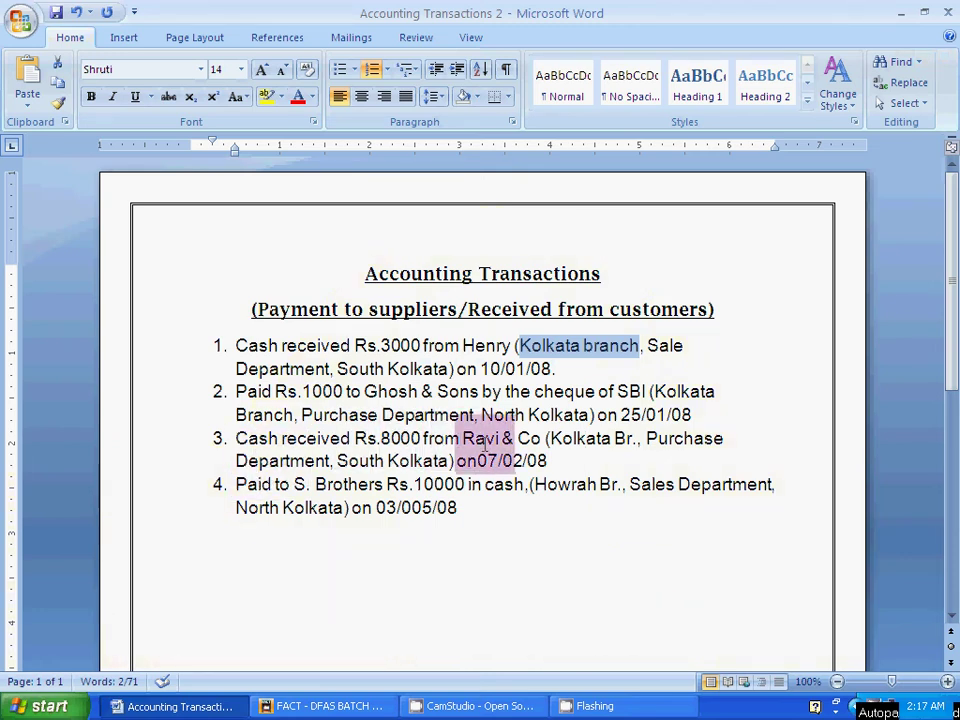
key("alt+Tab")
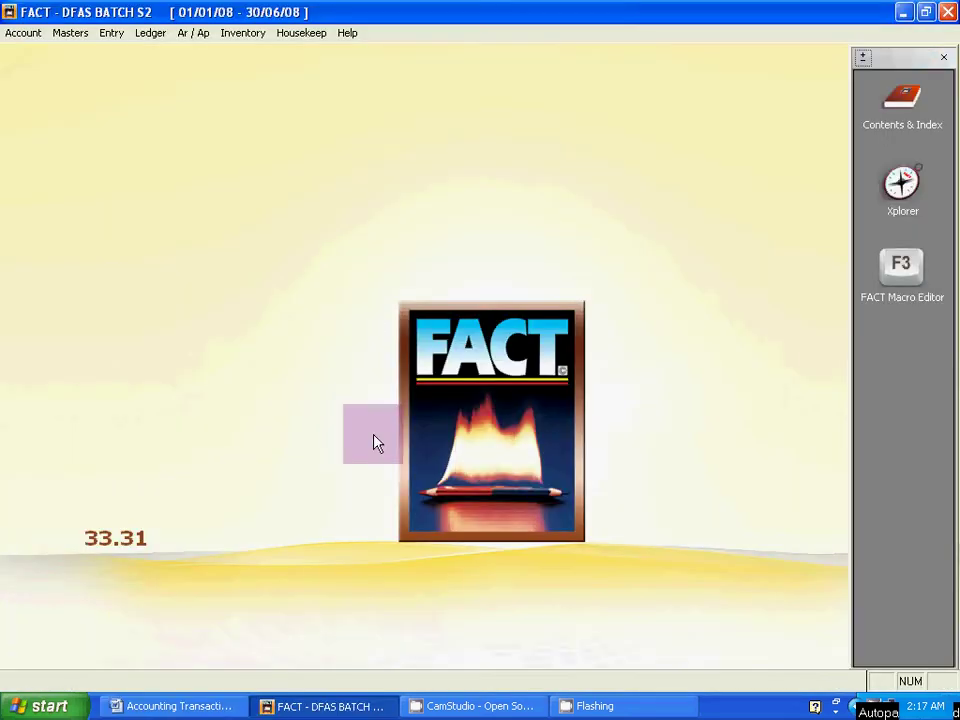
left_click(114, 40)
mouse_move(171, 56)
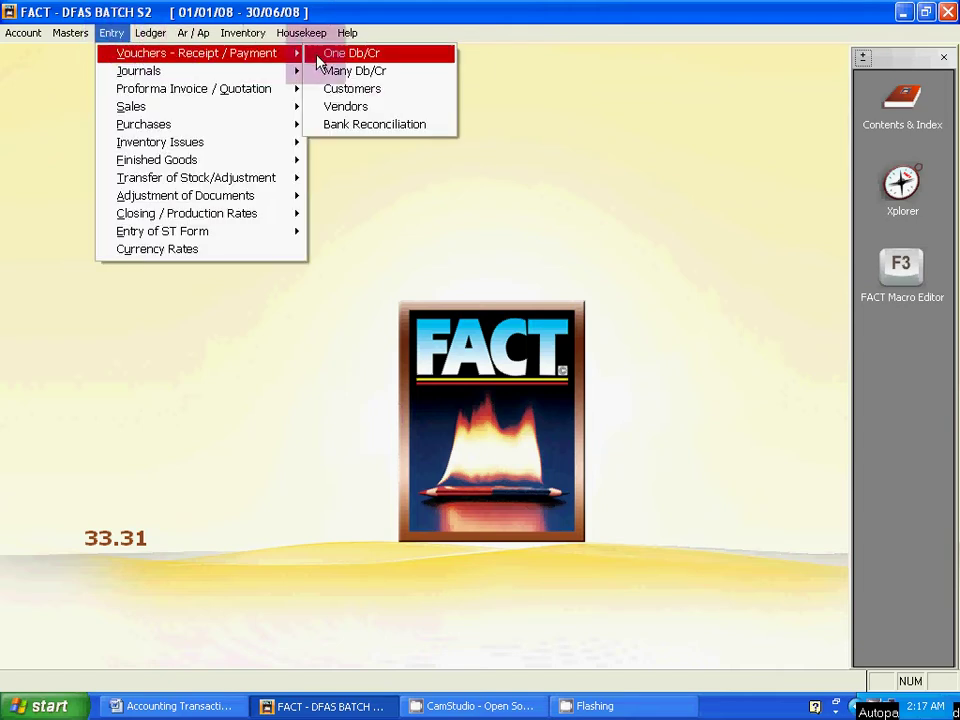
left_click(326, 88)
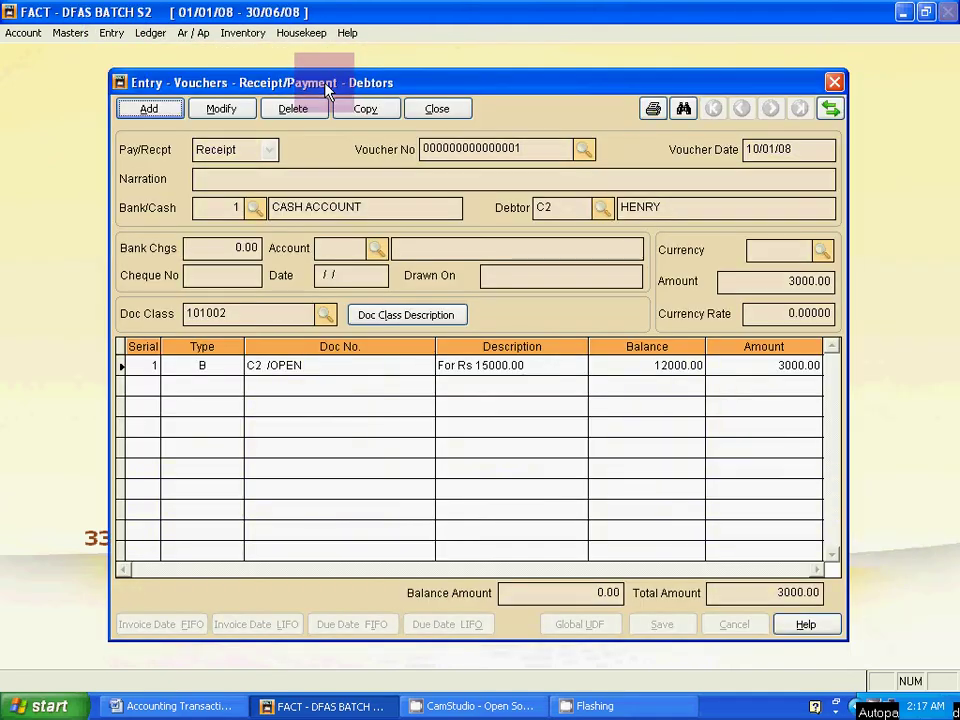
key("alt+Tab")
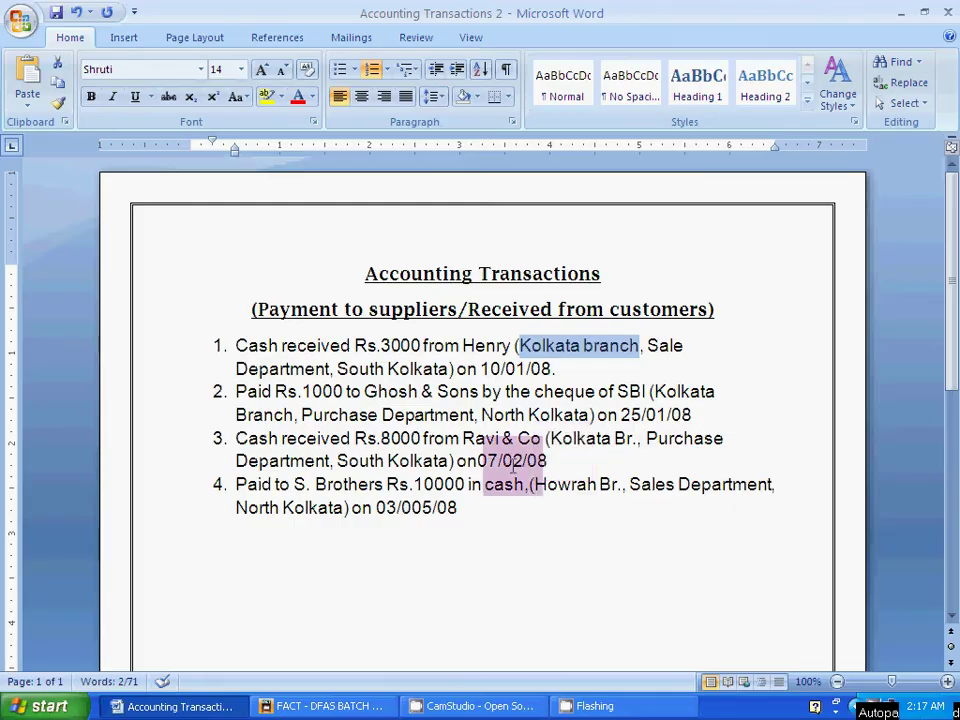
key("alt+Tab")
key("alt+Tab")
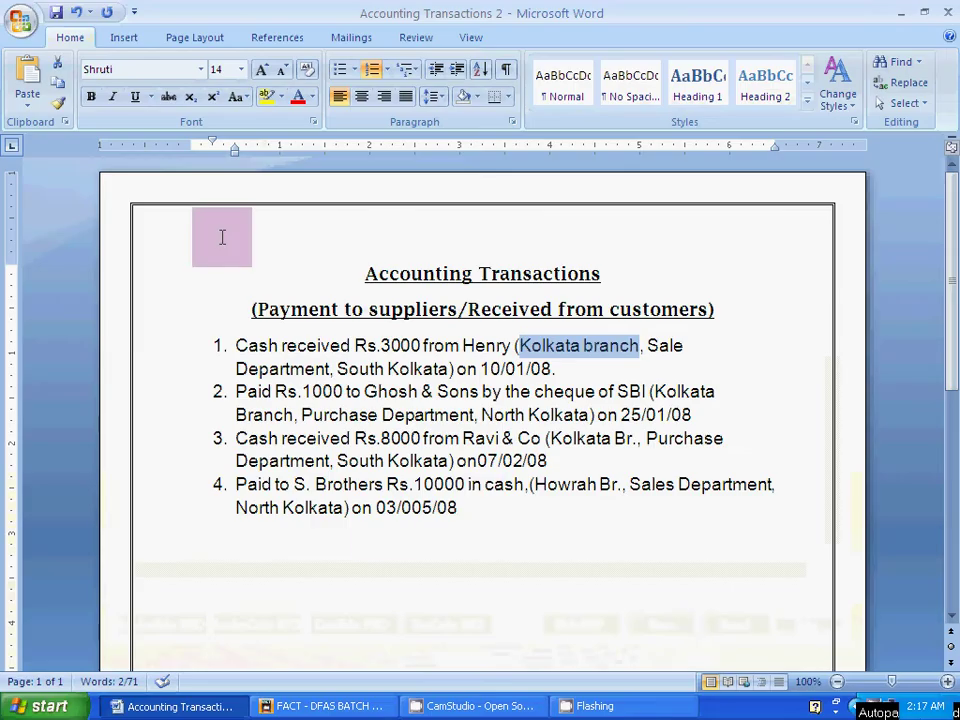
key("alt+Tab")
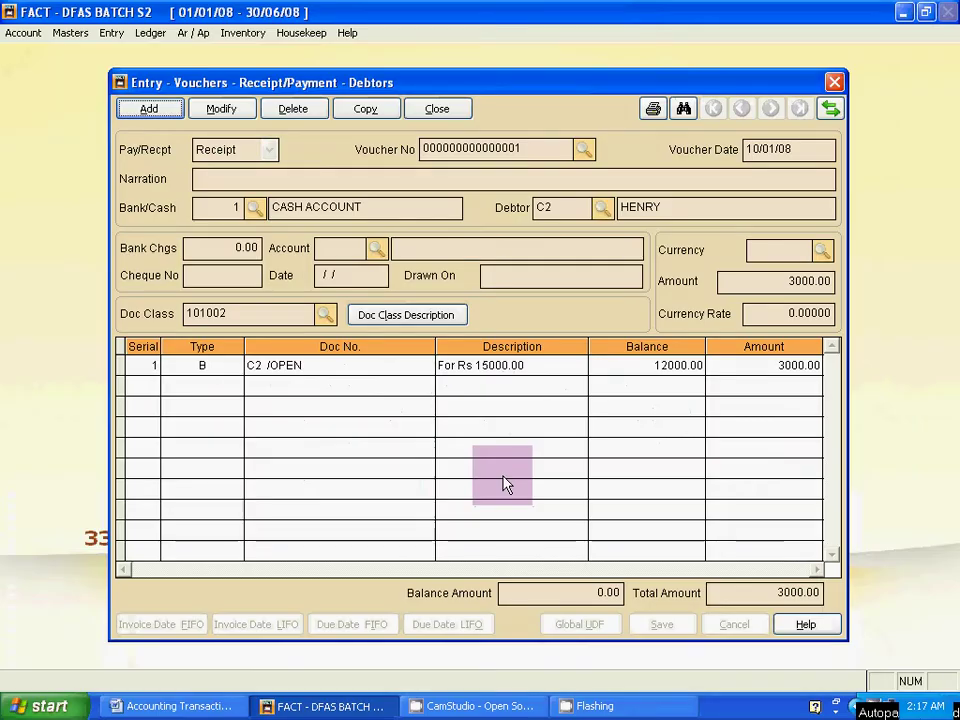
Add a new customer receipt voucher numbered 2 and dated 07/02/08, leaving the narration blank
left_click(148, 108)
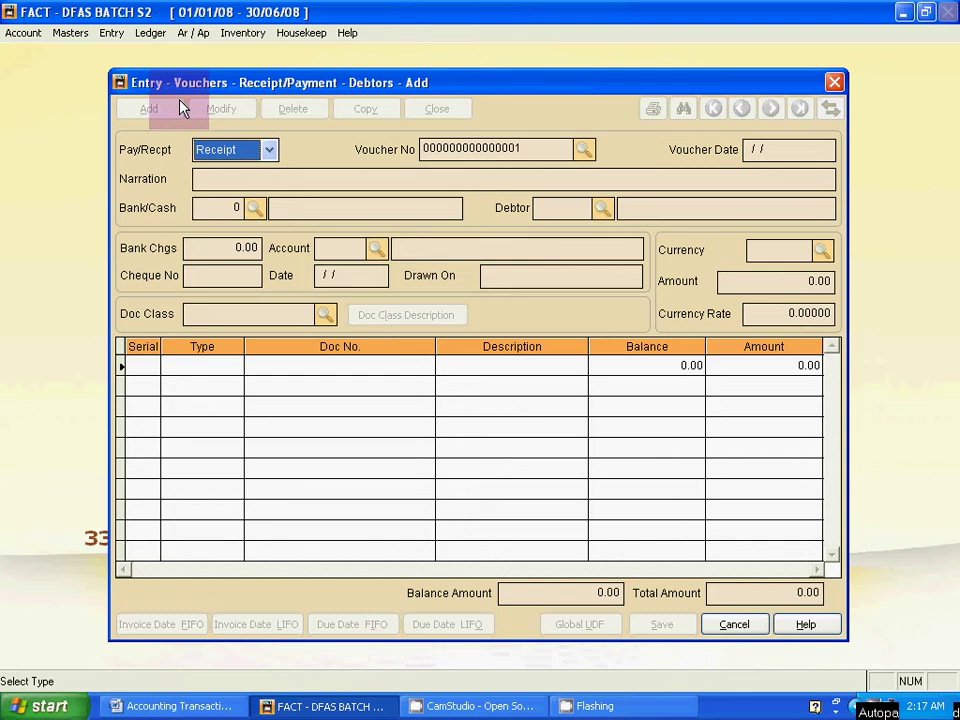
key("Return")
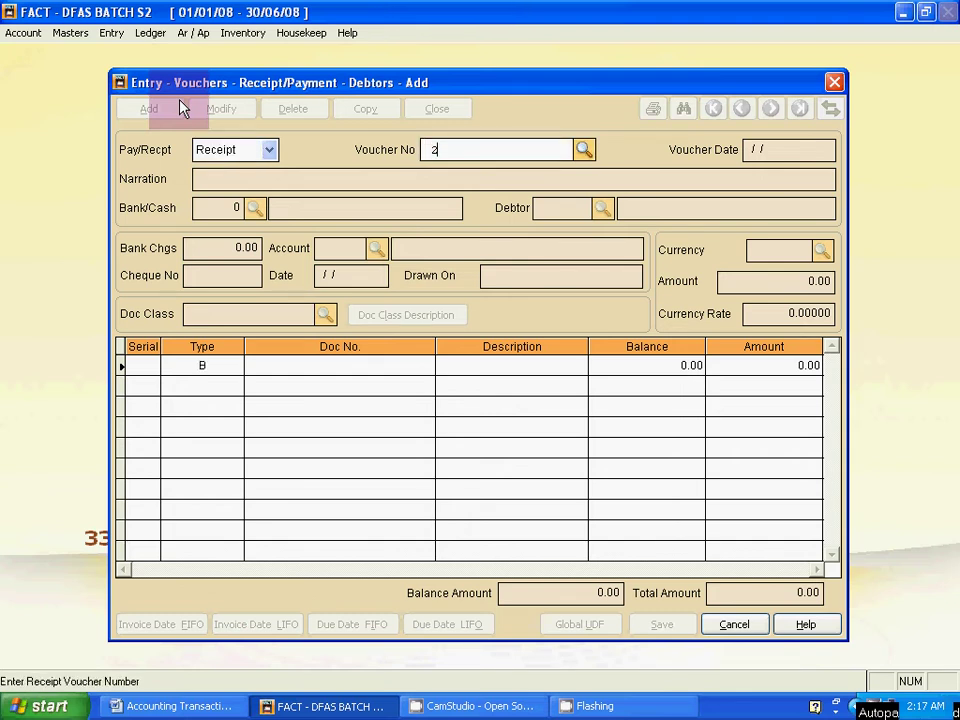
type("2")
key("Return")
key("alt+Tab")
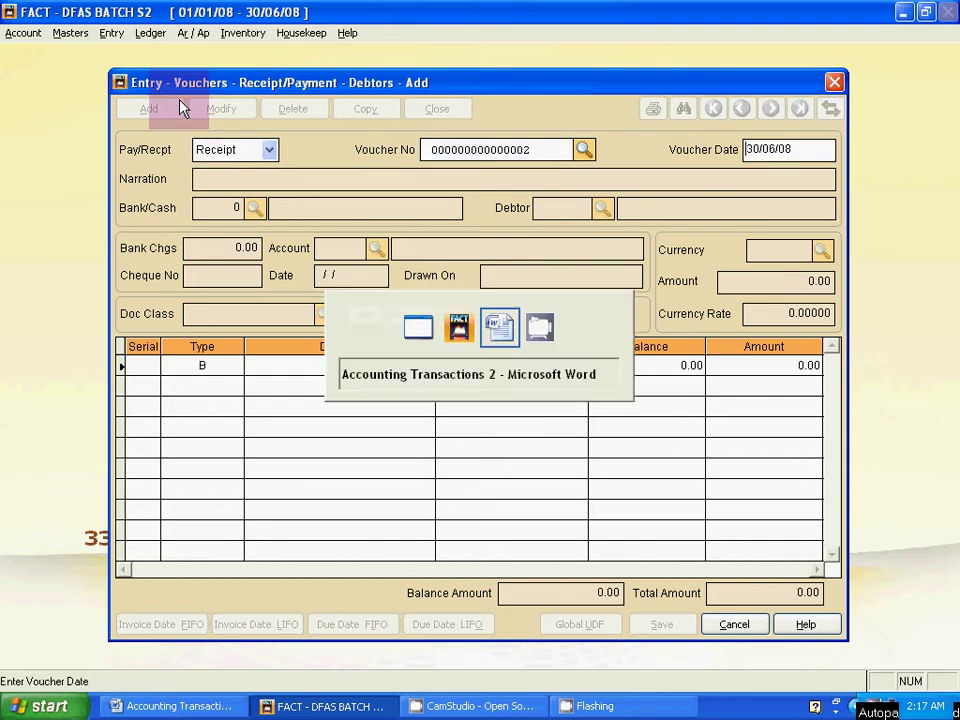
key("alt+Tab")
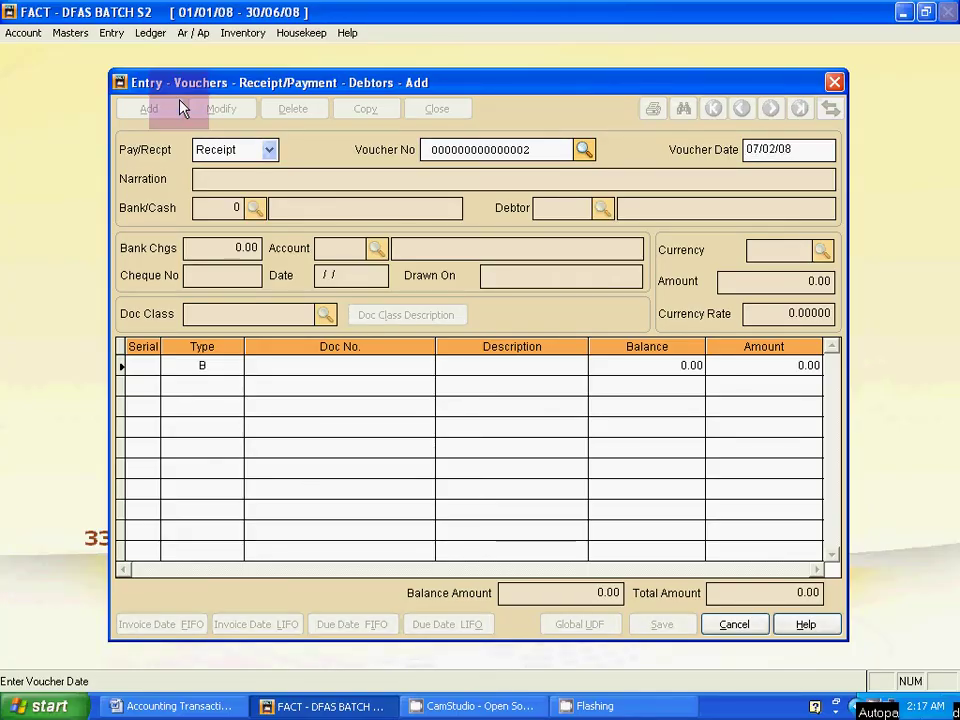
type("07020")
key("Return")
key("Return")
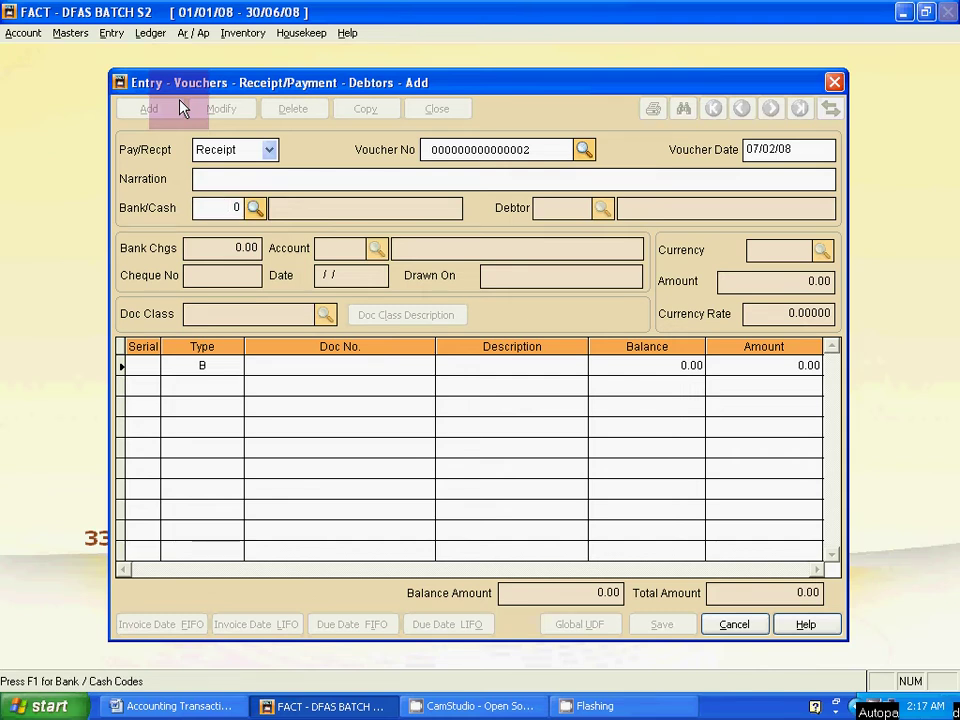
Choose CASH ACCOUNT as the receipt's bank/cash account and RAVI & CO as the debtor, checking both against Word
key("alt+Tab")
key("alt+Tab")
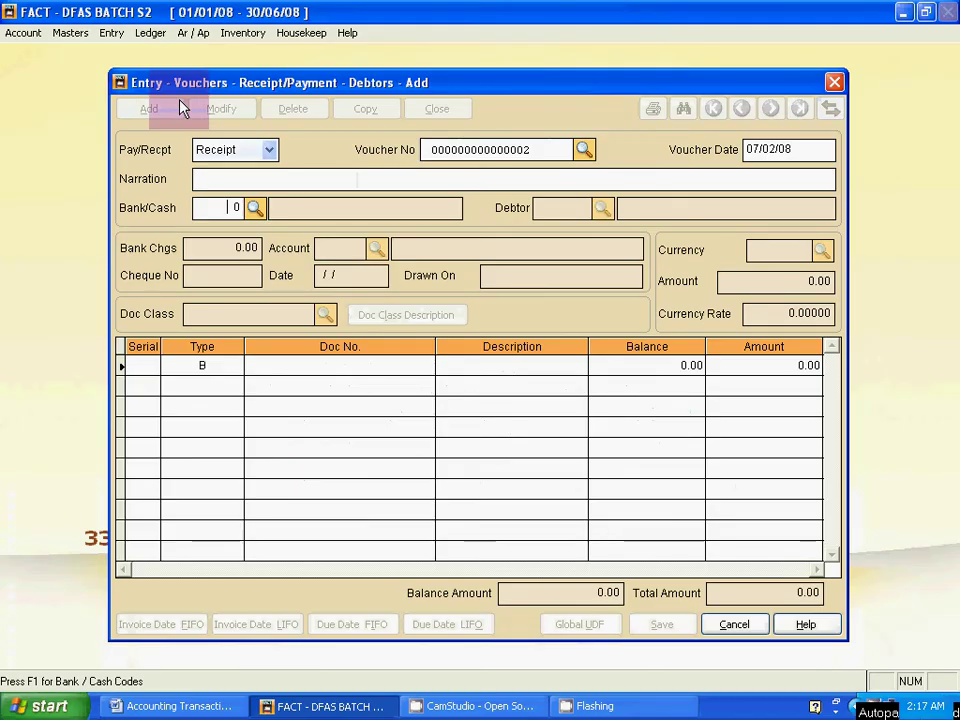
key("F1")
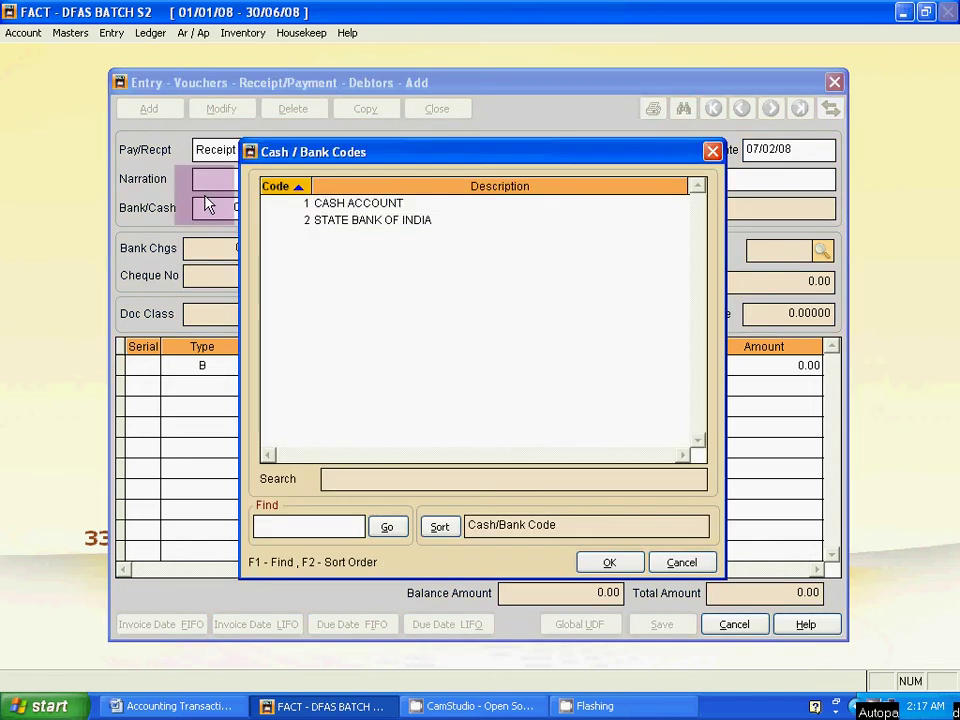
key("Return")
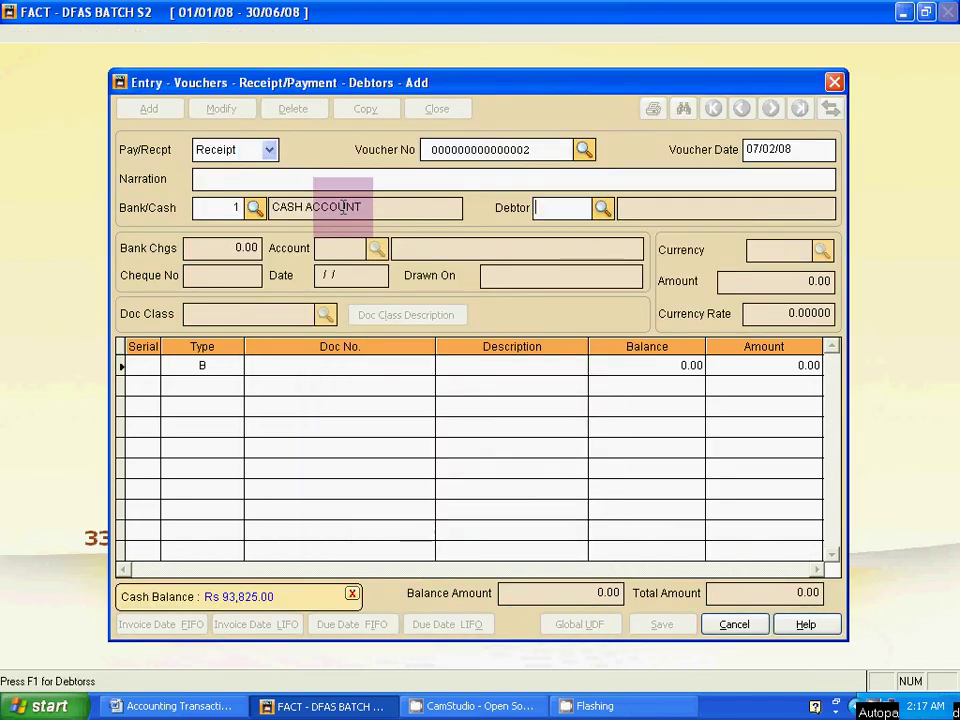
key("alt+Tab")
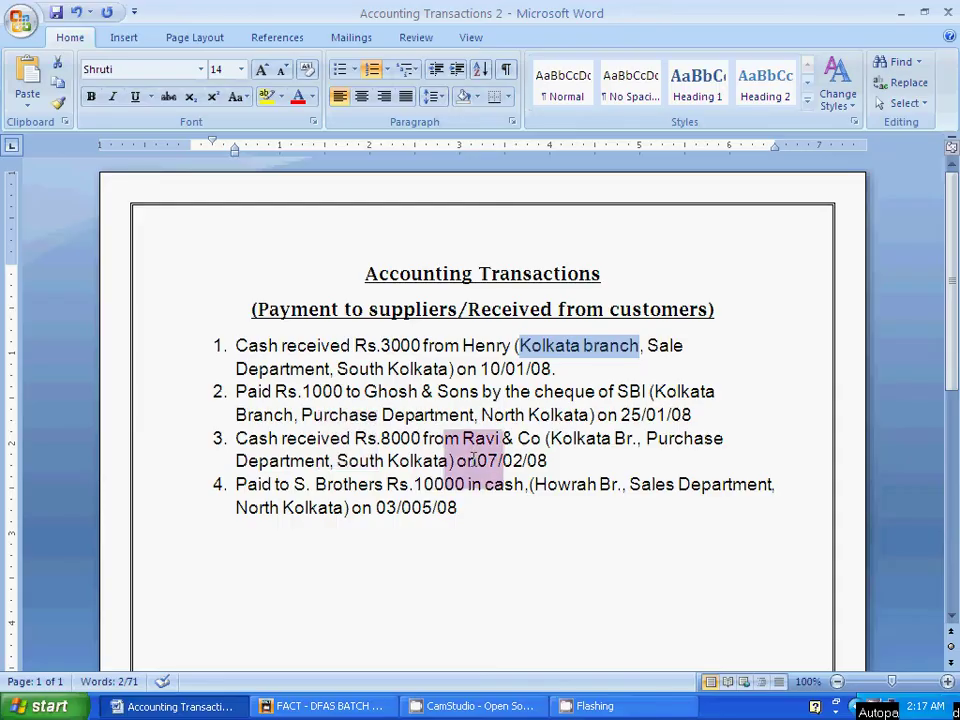
key("alt+Tab")
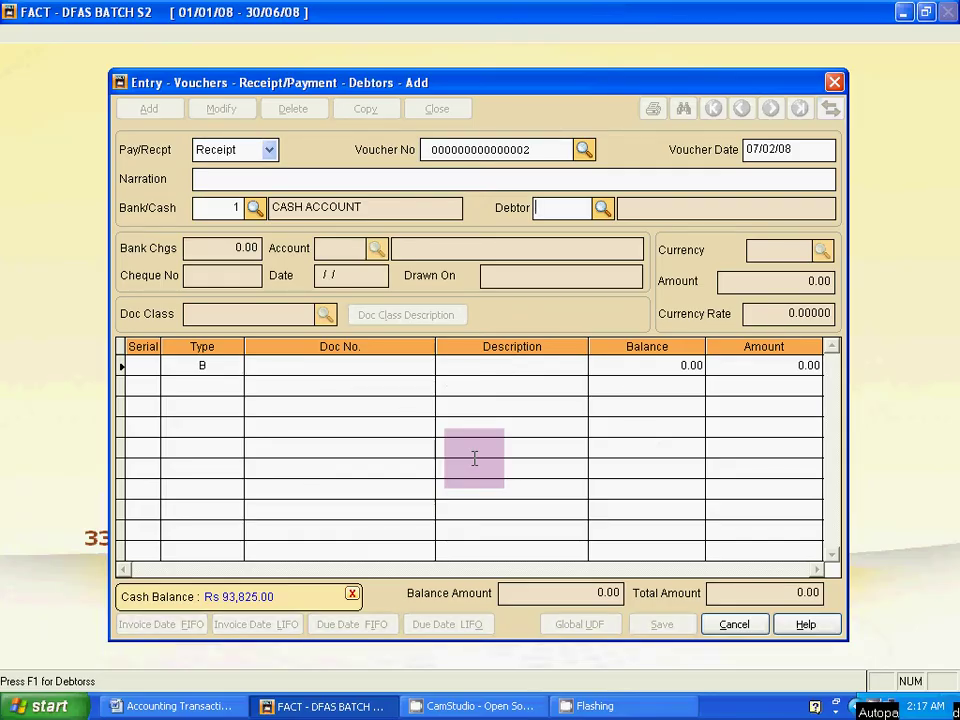
key("F1")
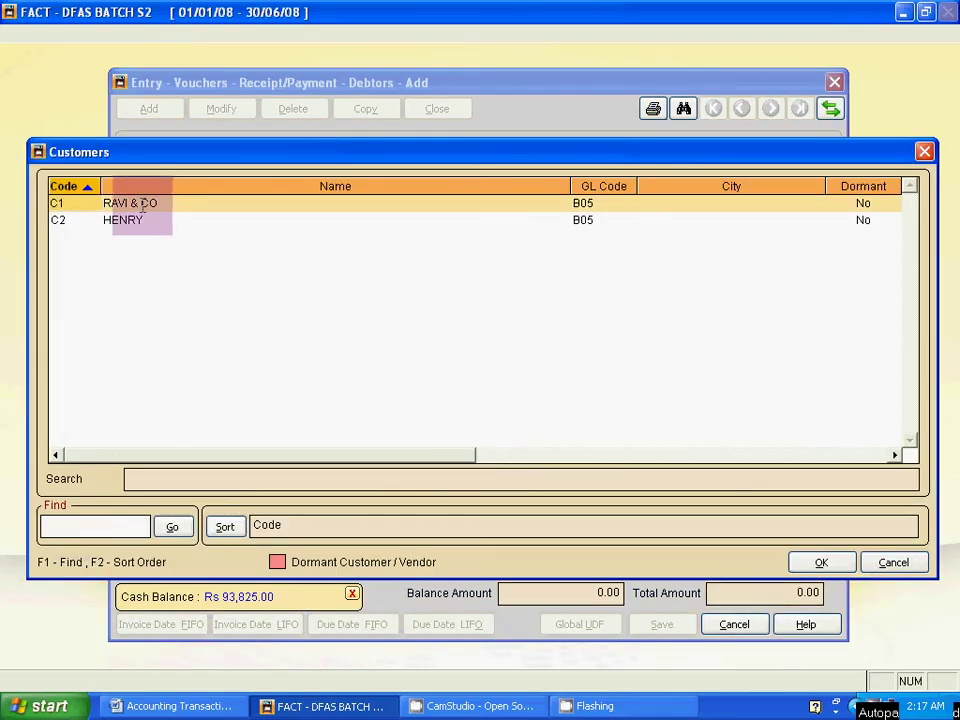
double_click(143, 204)
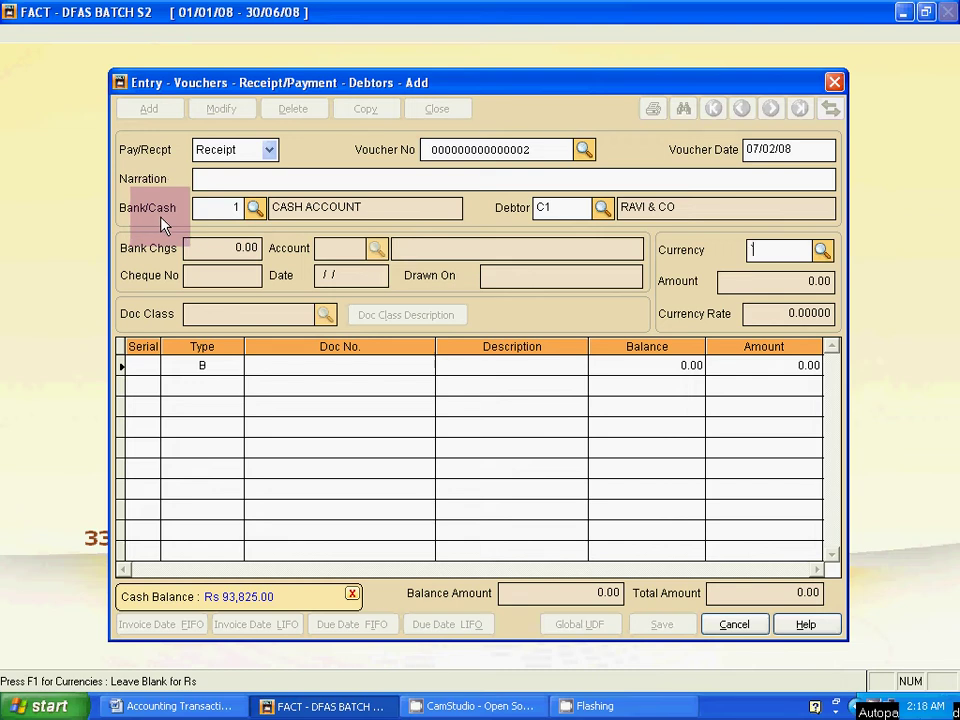
Leave the receipt's currency blank and enter the amount 8000 from the third Word transaction
key("Return")
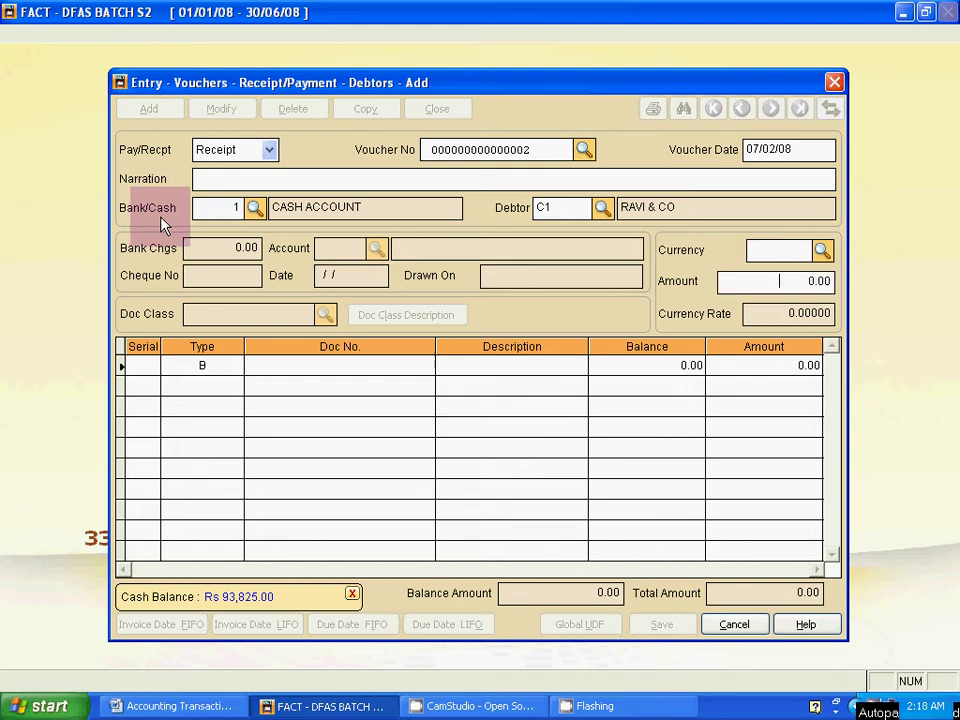
key("alt+Tab")
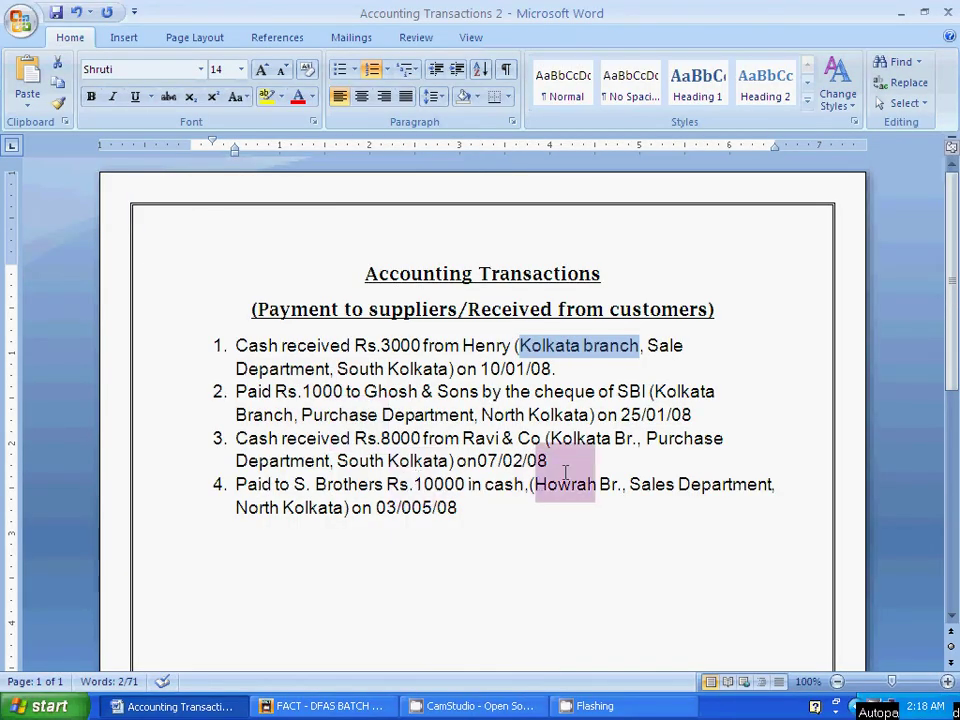
key("alt+Tab")
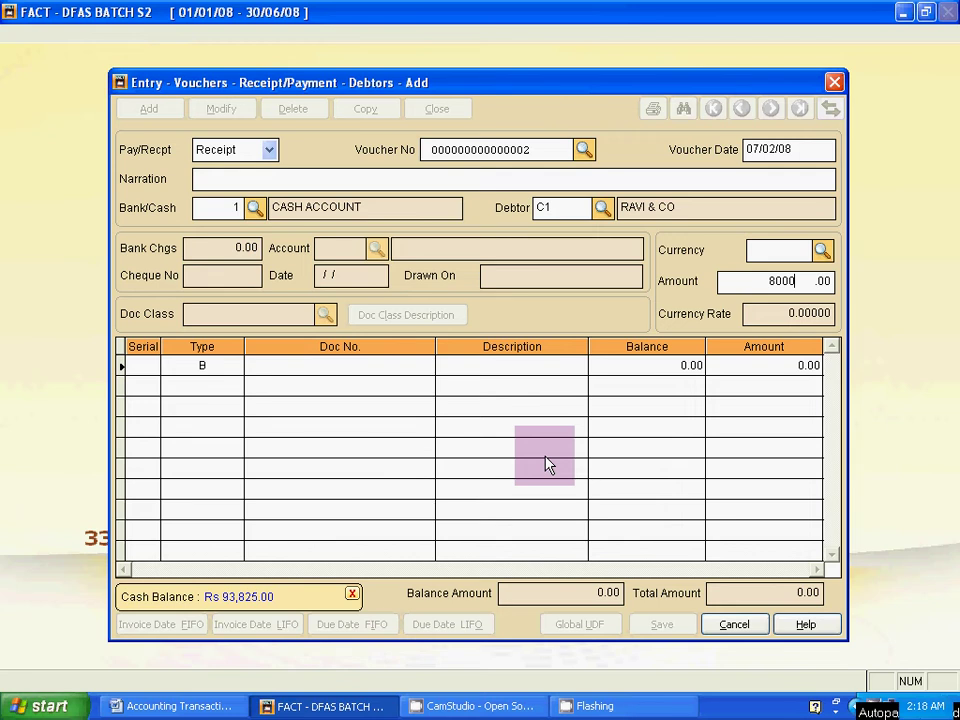
key("Tab")
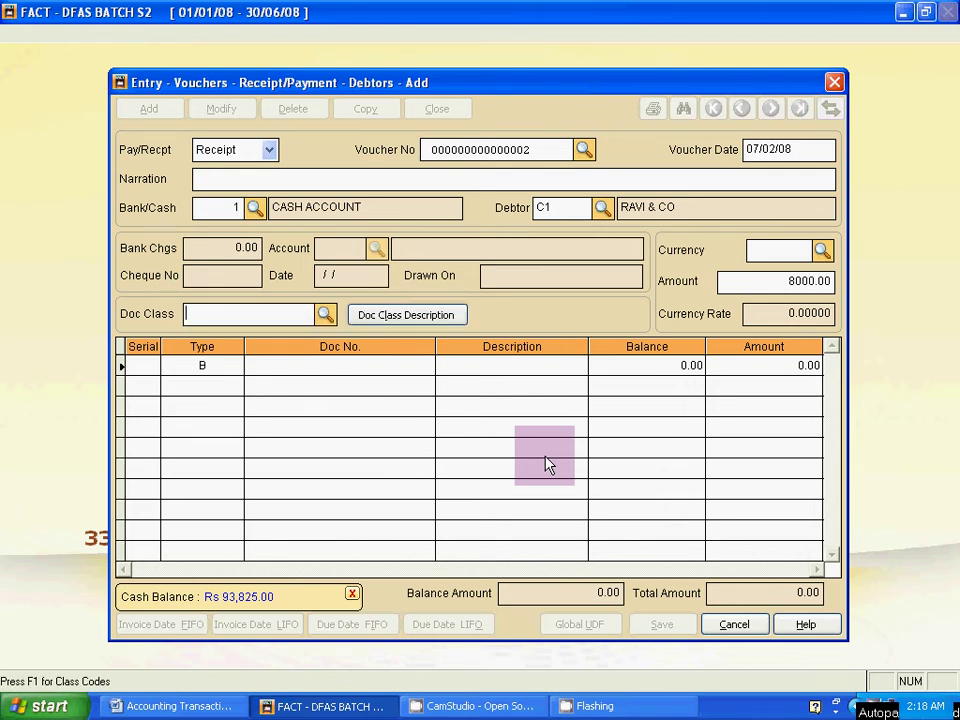
Check the third transaction's branch in Word and assign the receipt the document classes KOLKATA BRANCH, PURCHASE DEPARTMENT and SOUTH KOLKATA
key("alt+Tab")
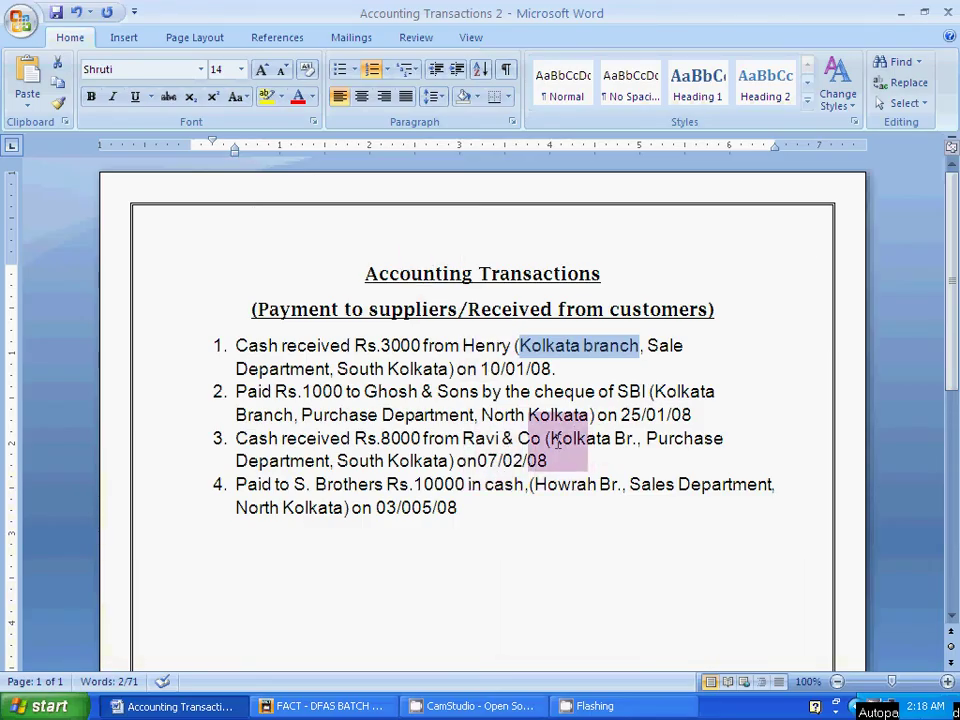
left_click_drag(550, 441, 629, 447)
key("alt+Tab")
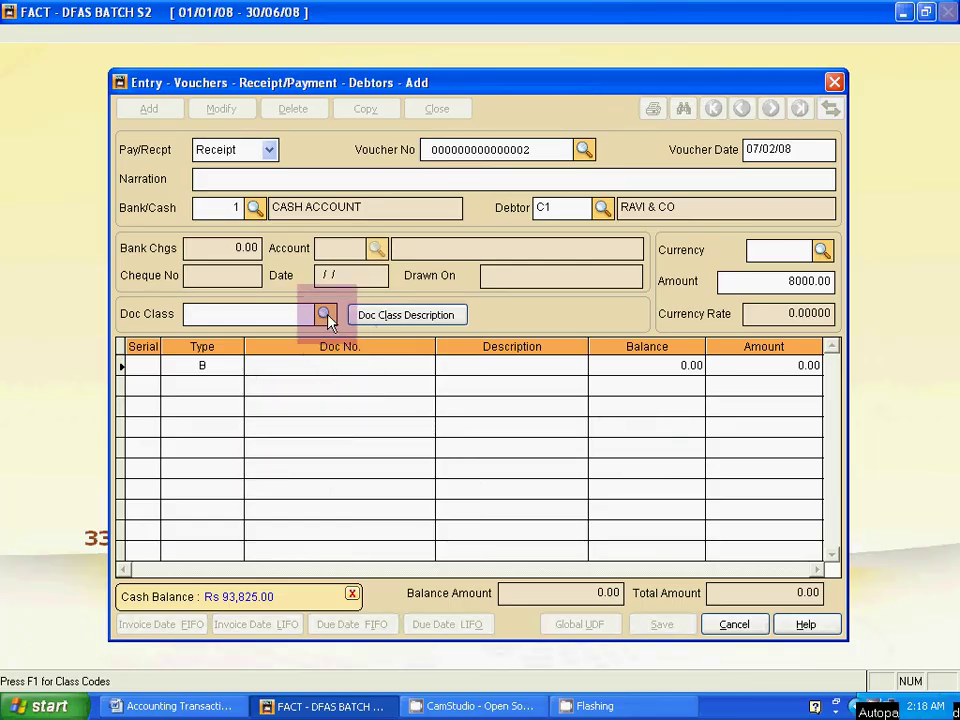
left_click(326, 313)
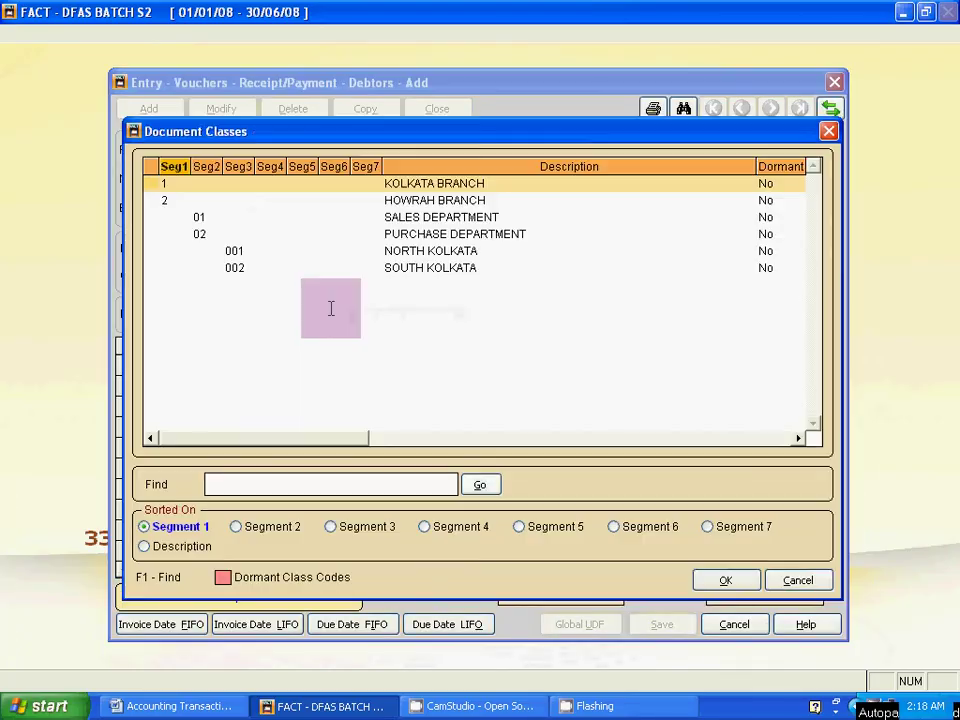
left_click(412, 234)
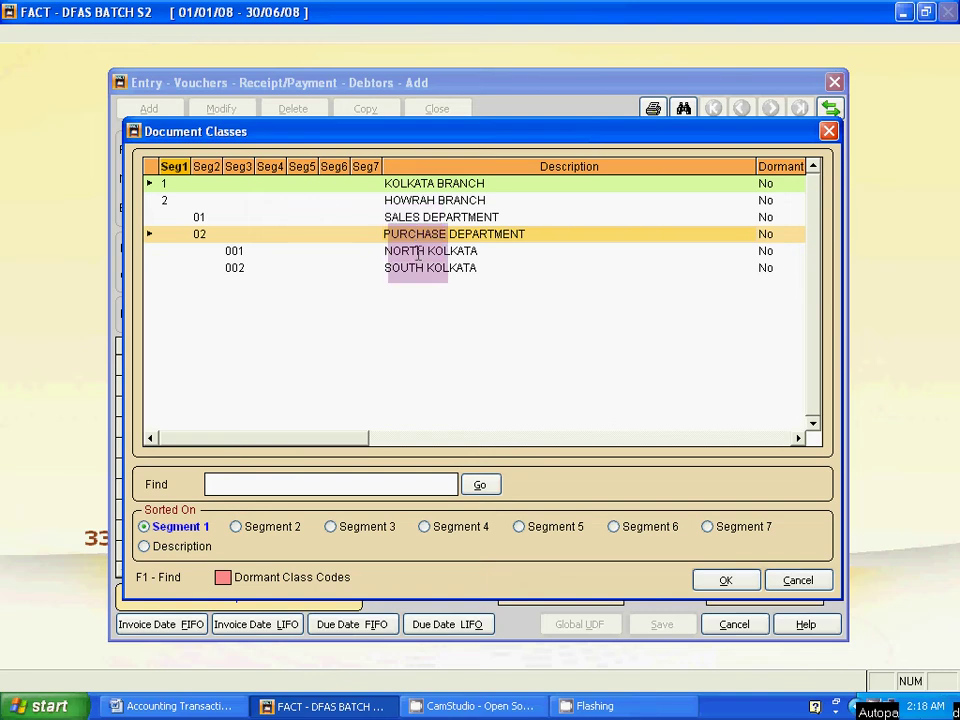
left_click(415, 268)
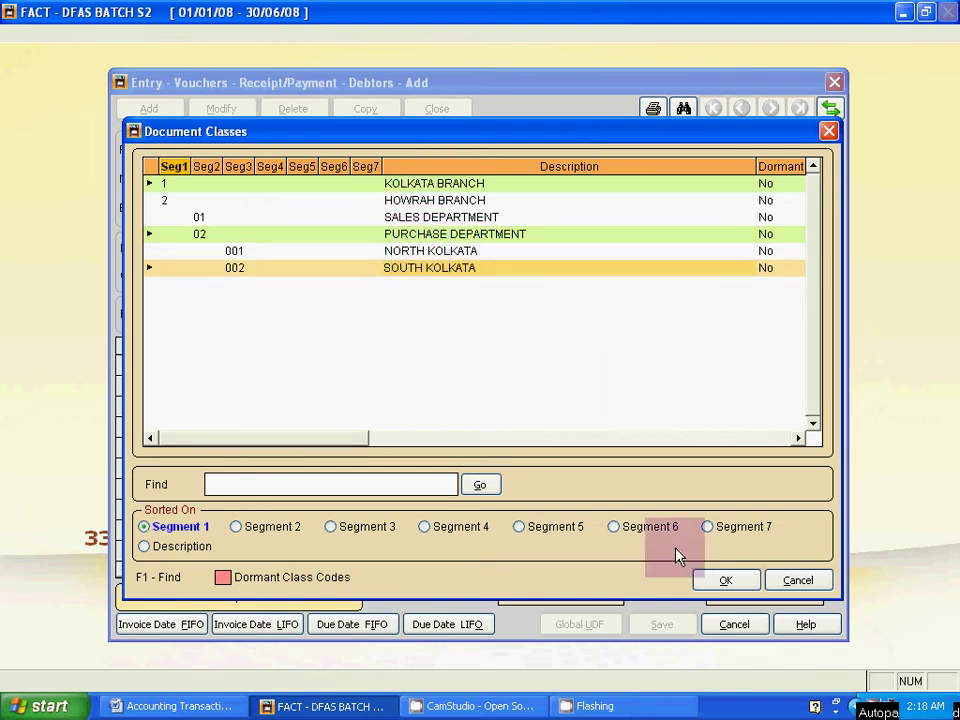
left_click(722, 583)
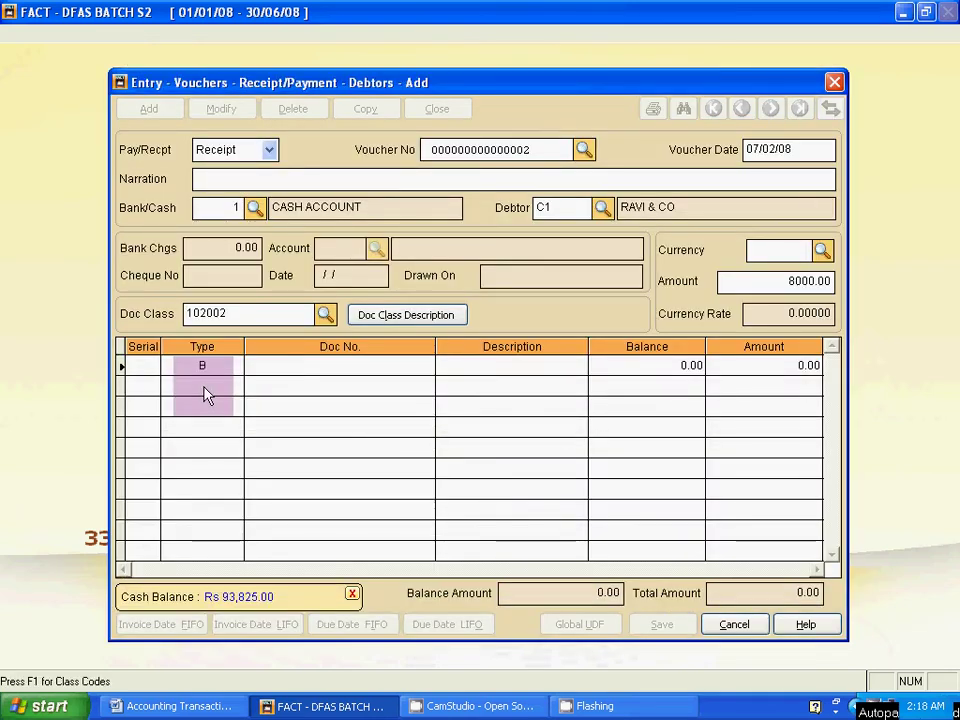
Allocate the full 8000 receipt to bill C1 /OPEN, save the voucher and close the customer voucher form
key("Return")
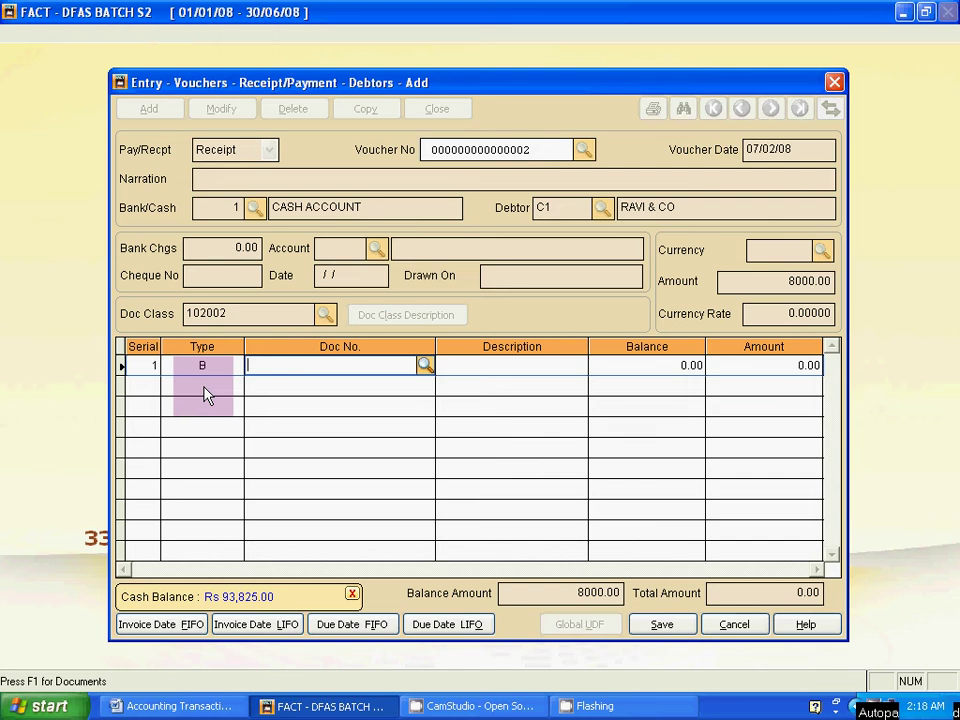
key("F1")
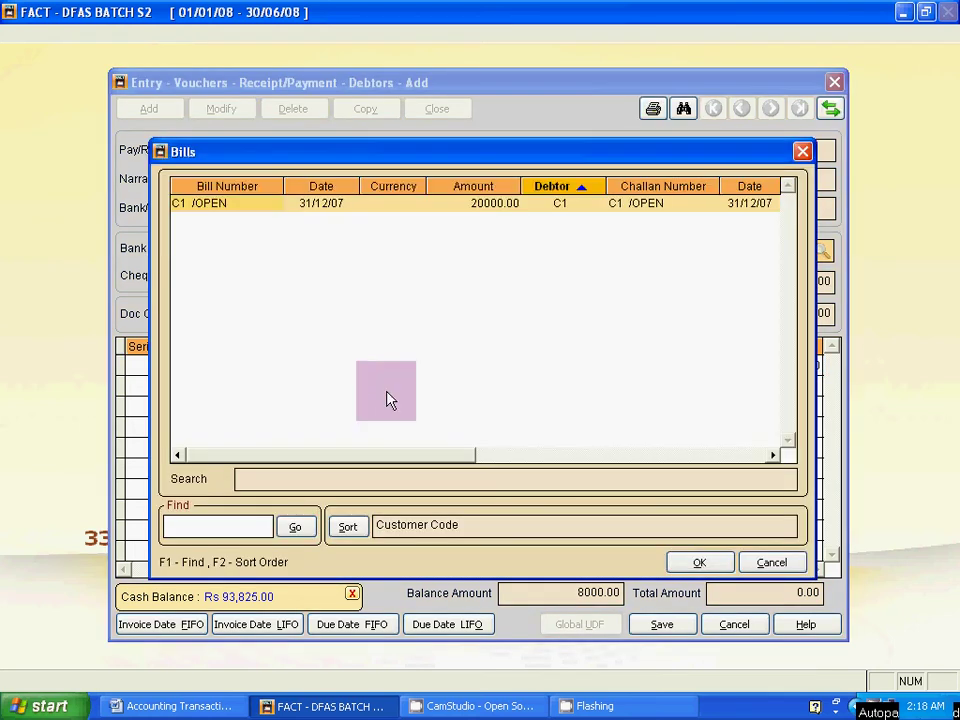
double_click(304, 203)
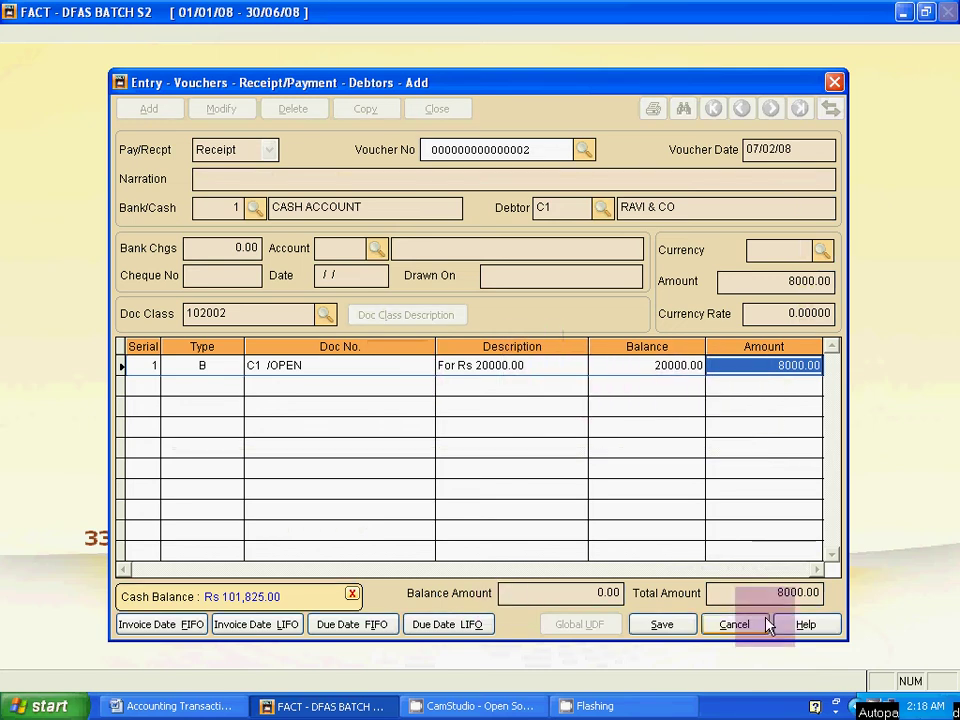
left_click(660, 624)
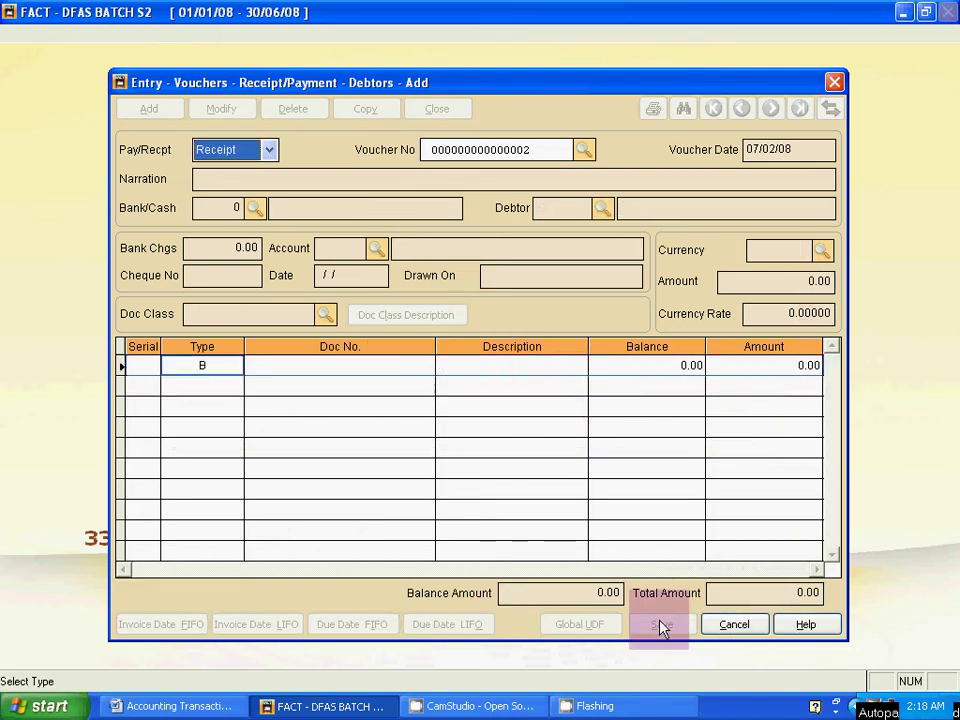
key("Escape")
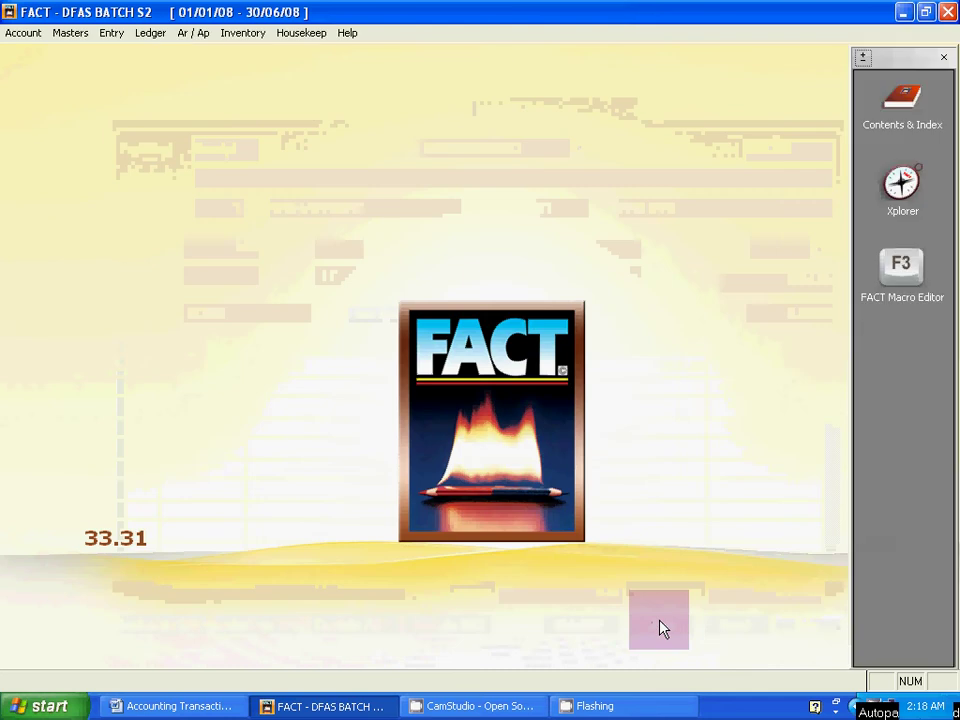
Check the fourth transaction in Word and open the vendor receipt/payment voucher form in FACT
key("alt+Tab")
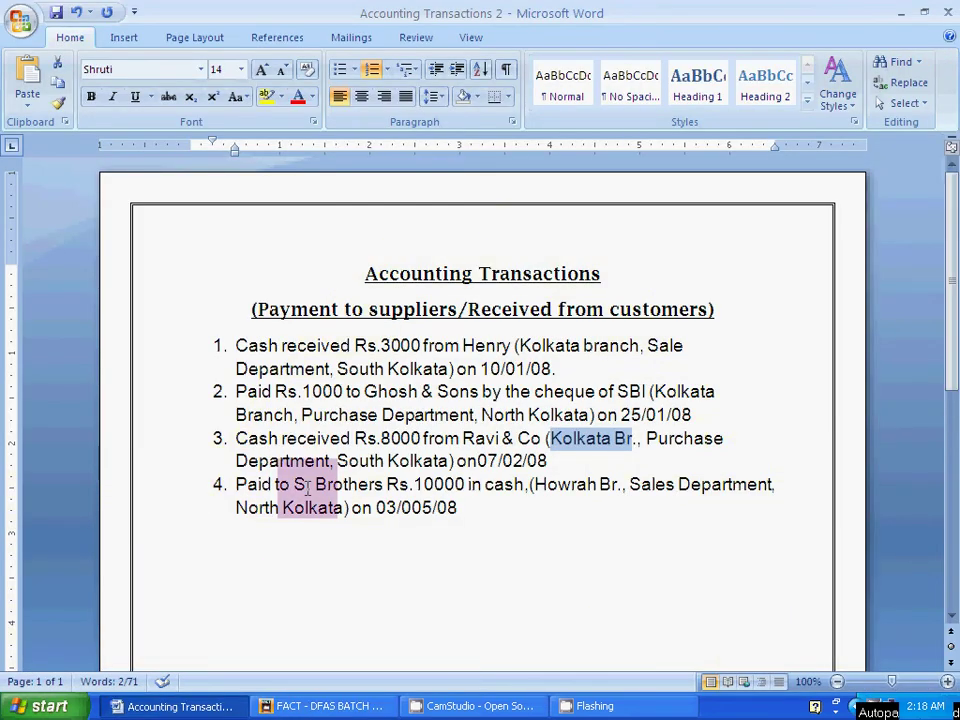
key("alt+Tab")
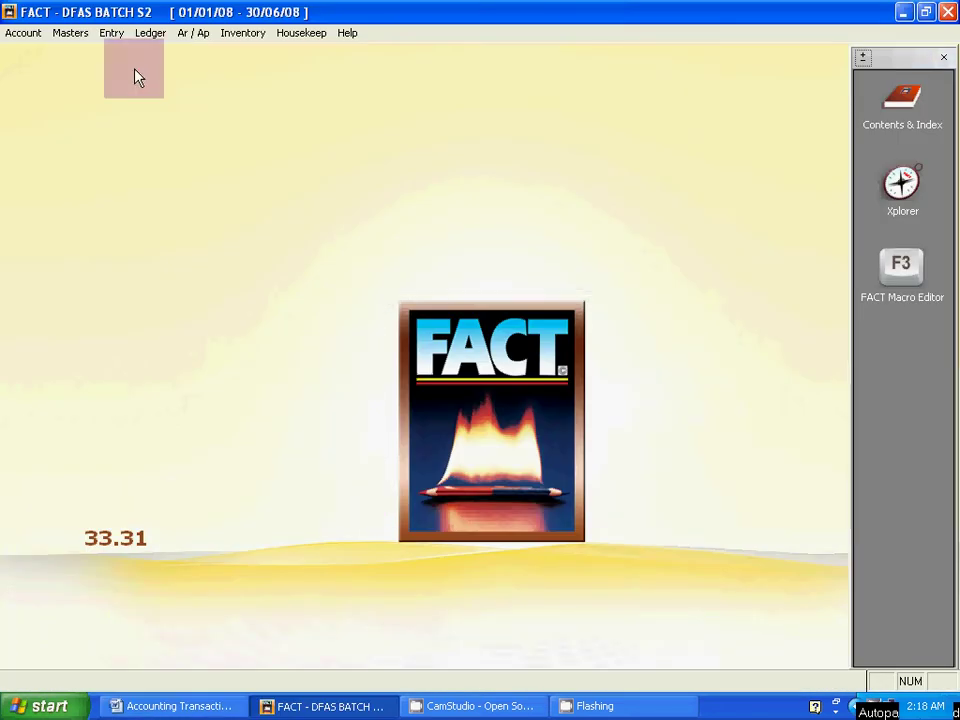
left_click(112, 33)
mouse_move(225, 60)
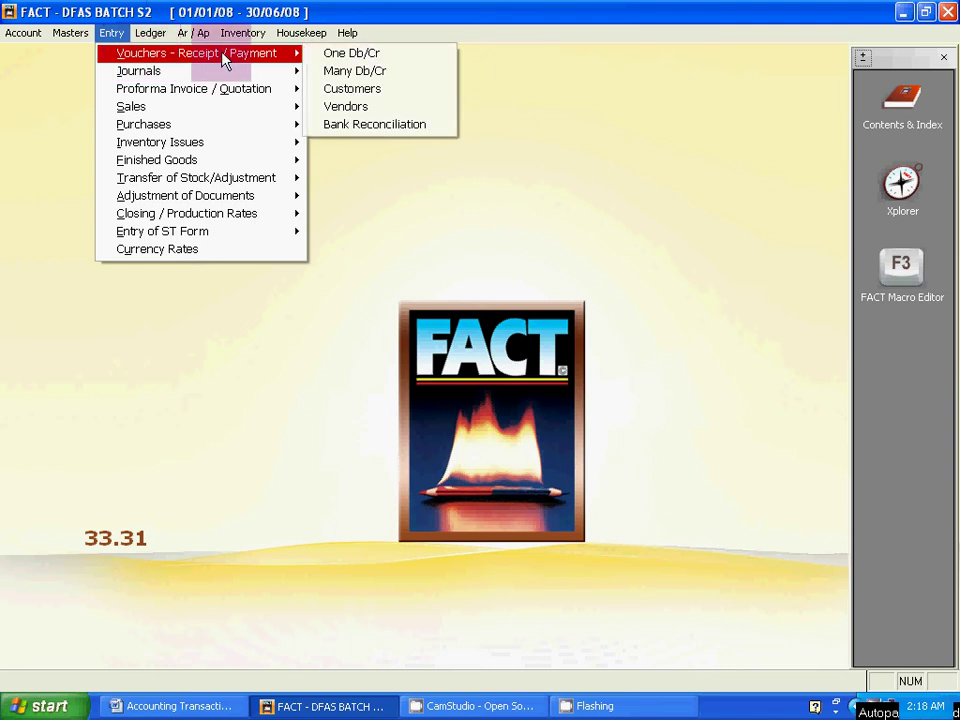
left_click(332, 105)
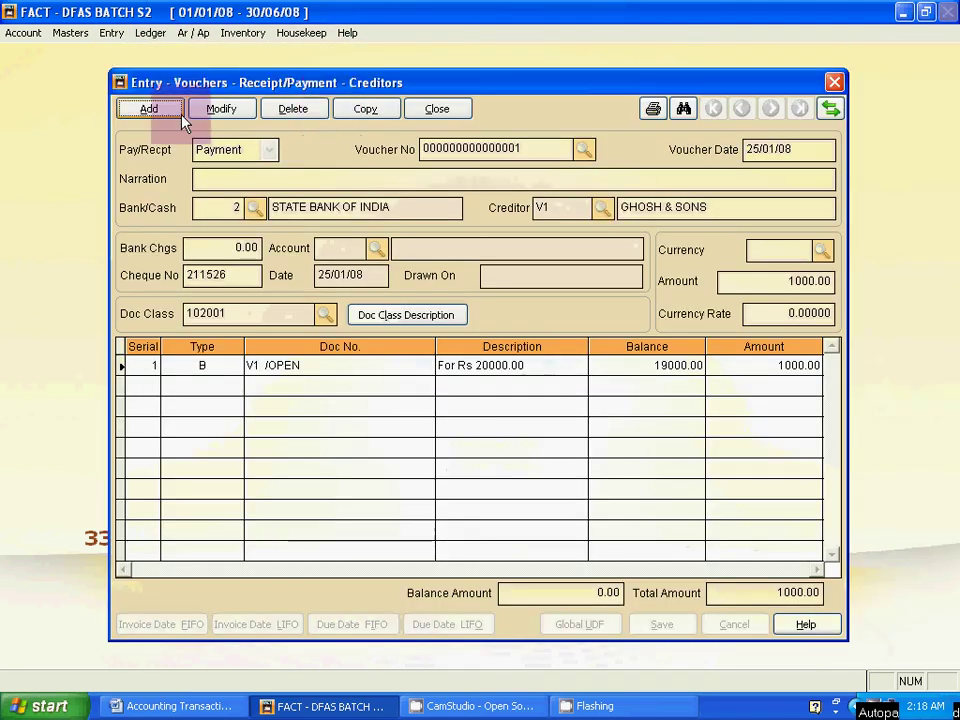
Add a new vendor payment voucher numbered 2 and dated 03/05/08 as in Word, leaving the narration blank
left_click(168, 111)
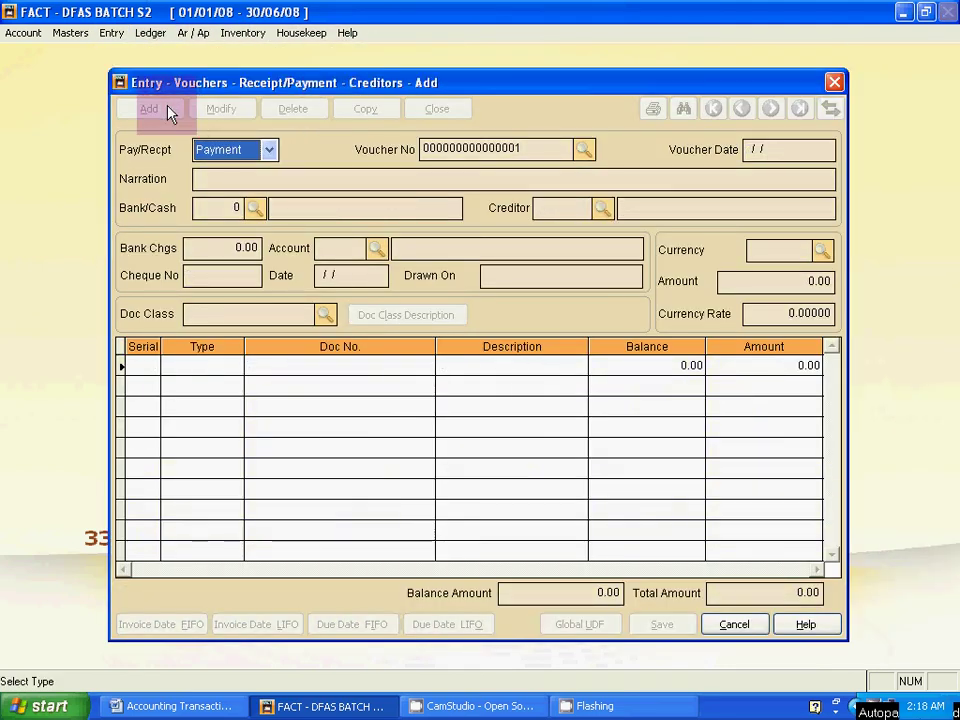
key("Return")
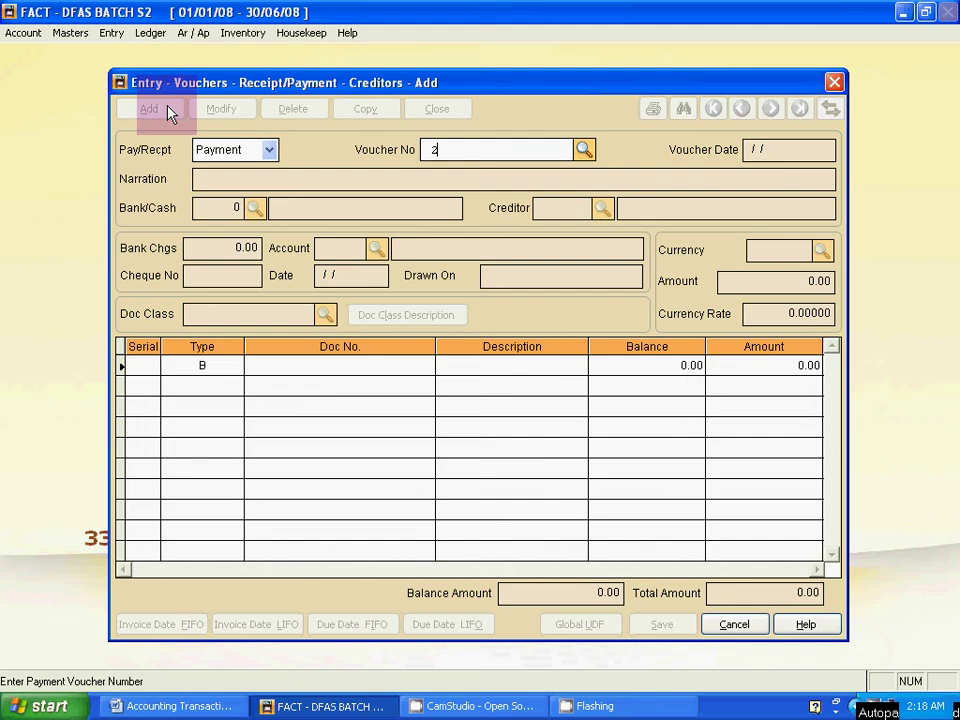
type("2")
key("Return")
key("alt+Tab")
key("ctrl+shift+Right")
key("ctrl+shift+Right")
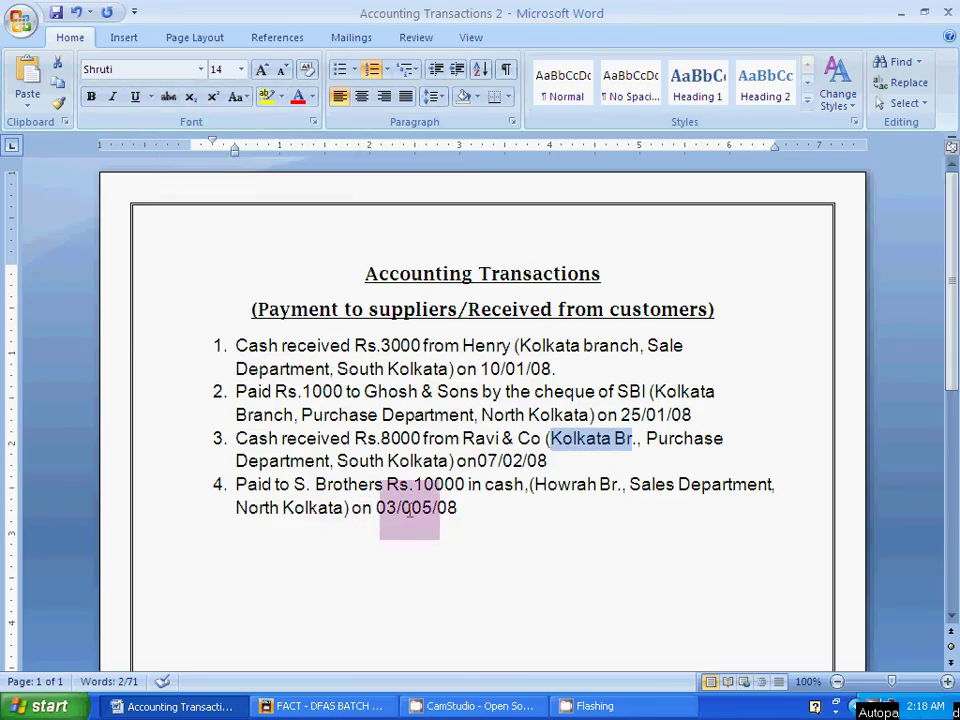
key("alt+Tab")
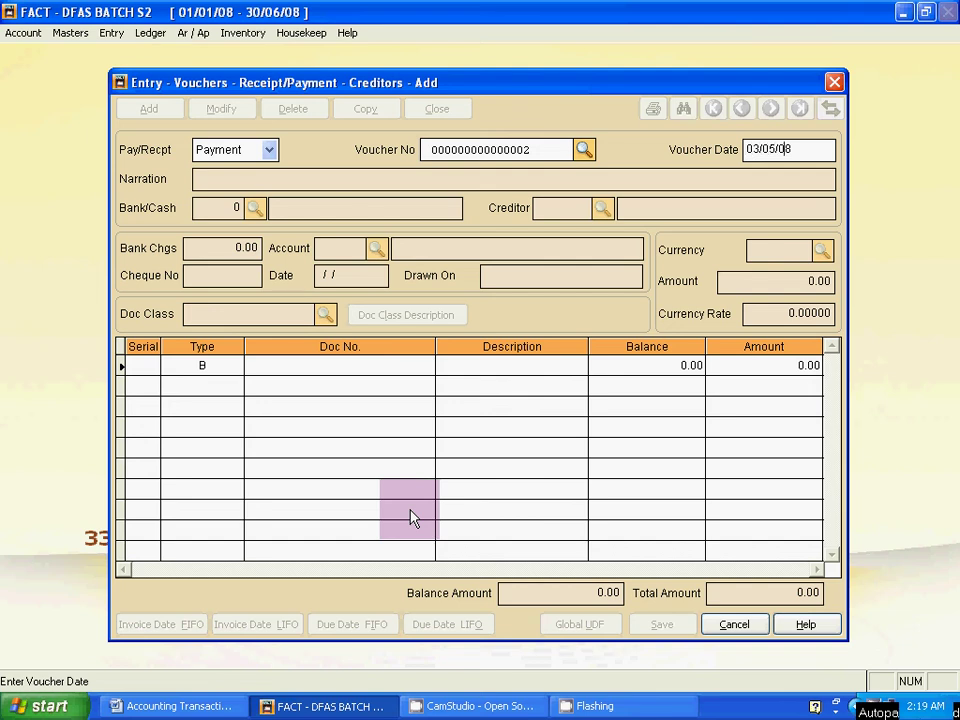
key("Return")
key("Return")
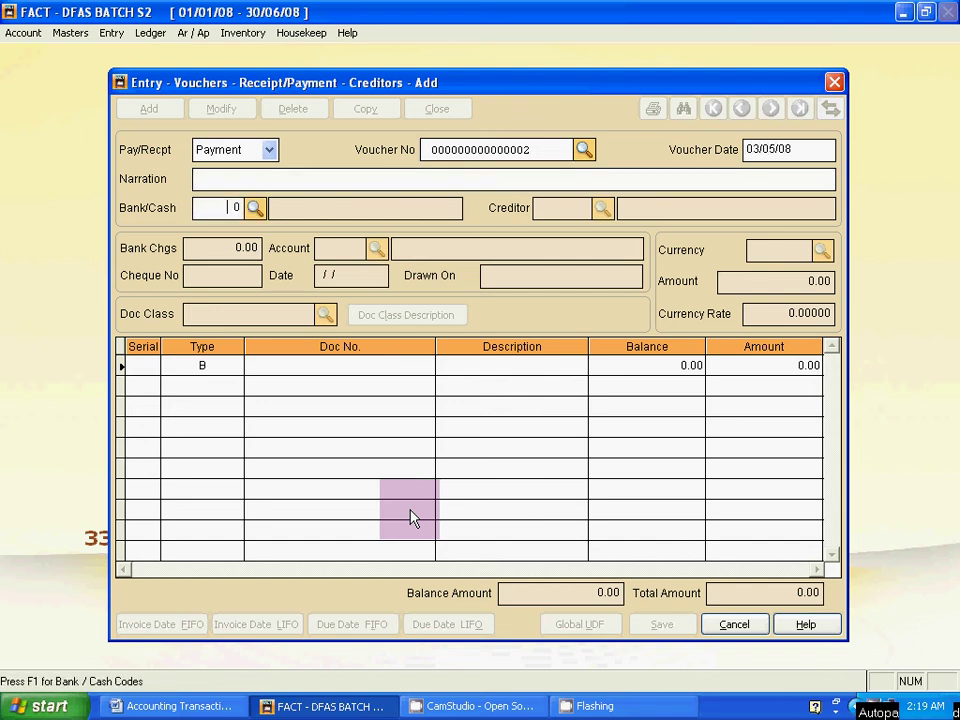
Choose CASH ACCOUNT as the payment's bank/cash account and S.BROTHERS as the creditor, checking both against Word
key("F1")
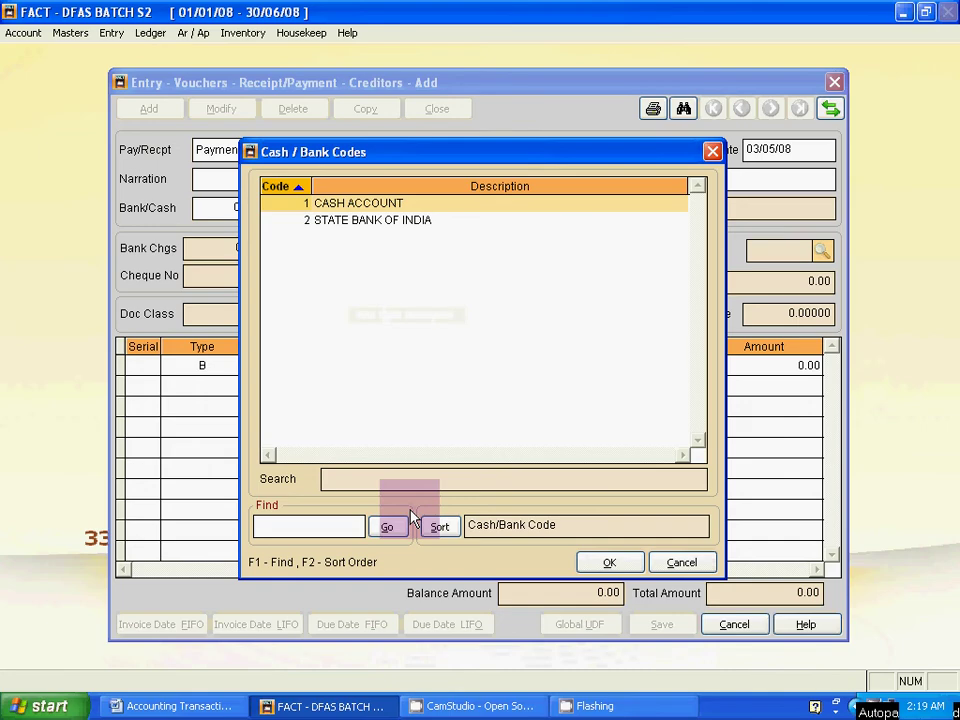
key("alt+Tab")
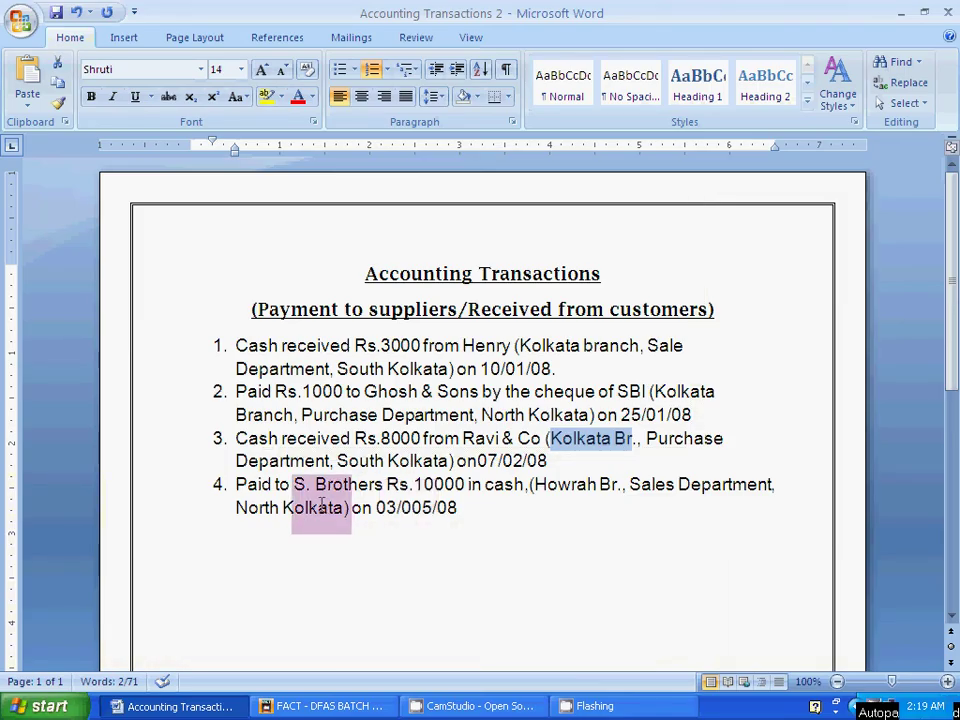
key("alt+Tab")
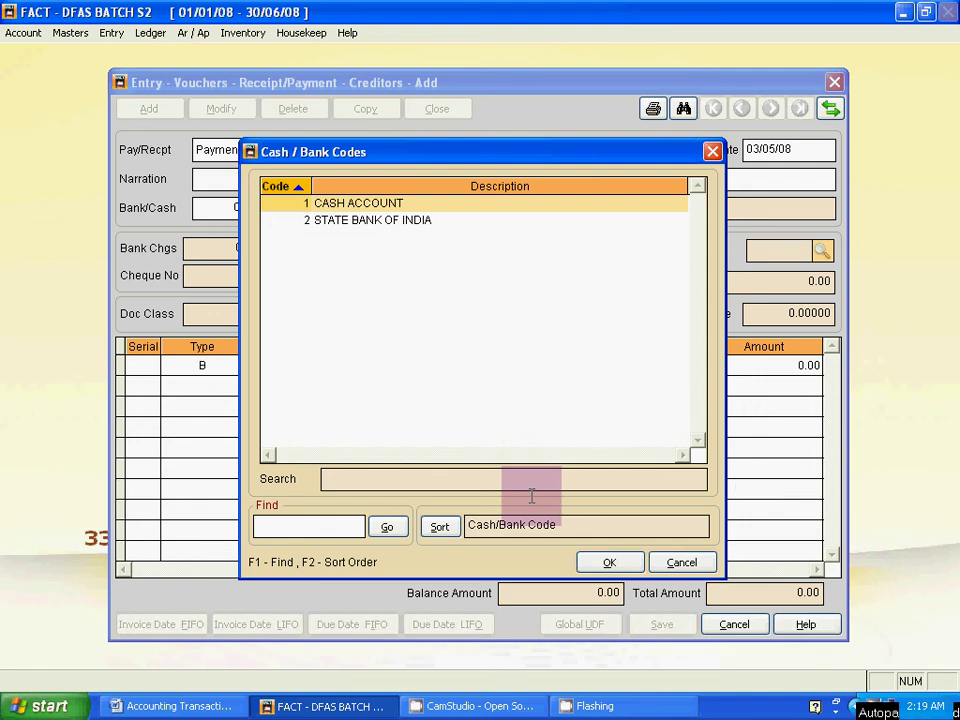
key("Return")
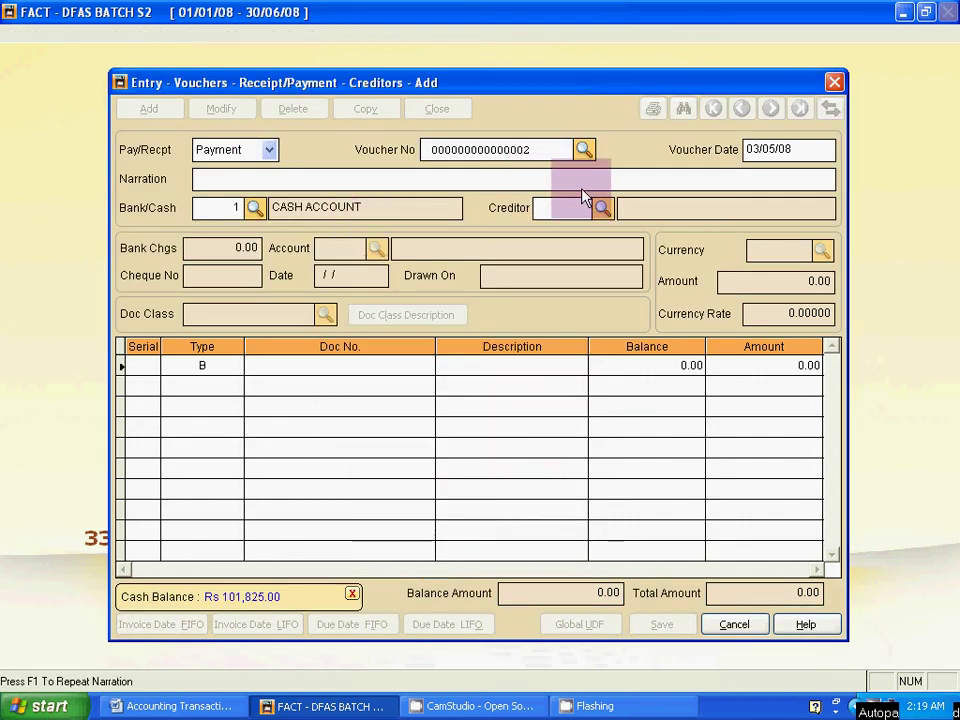
left_click(603, 207)
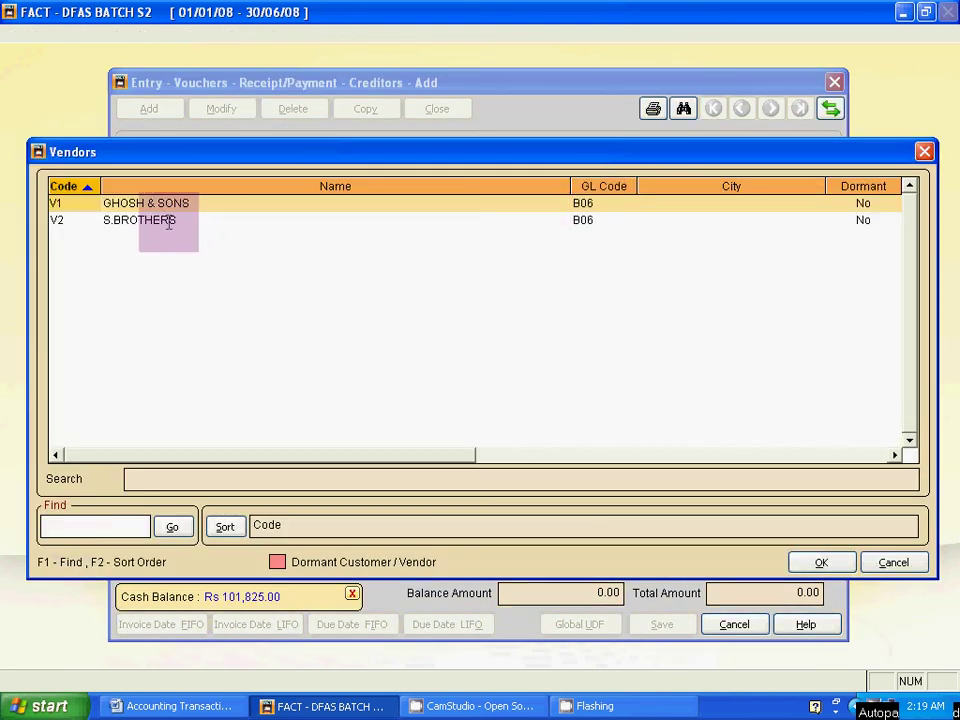
key("alt+Tab")
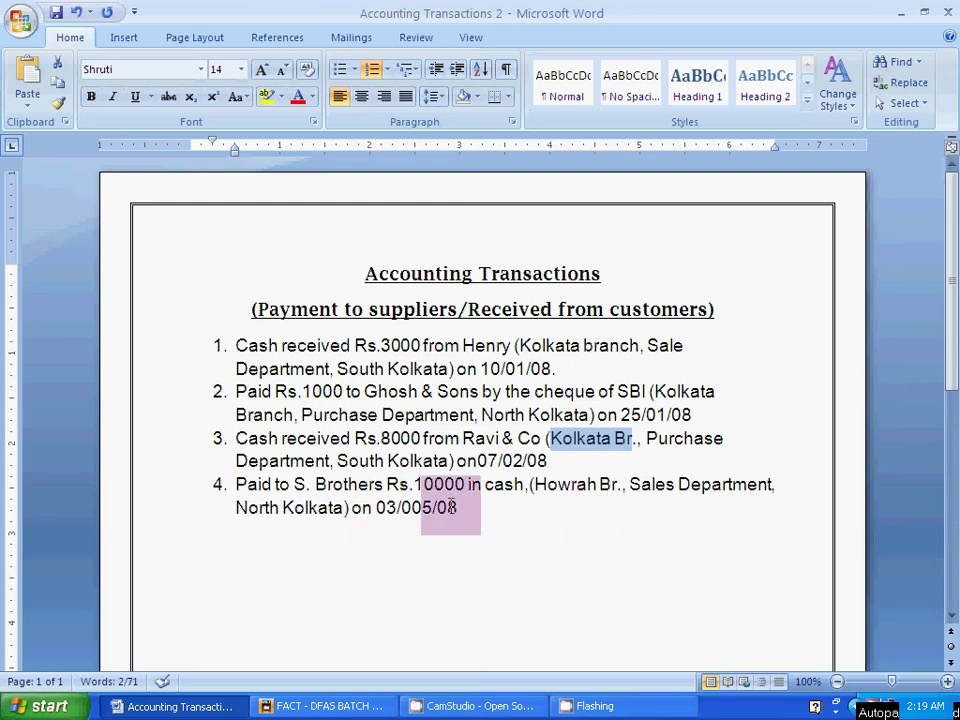
key("alt+Tab")
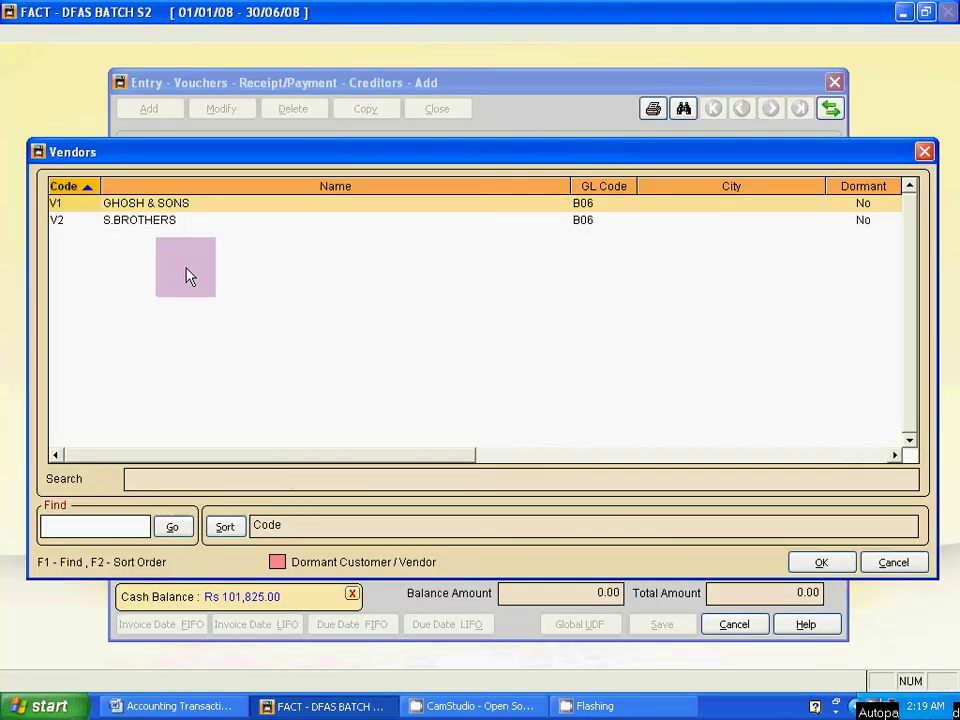
left_click(155, 219)
double_click(155, 219)
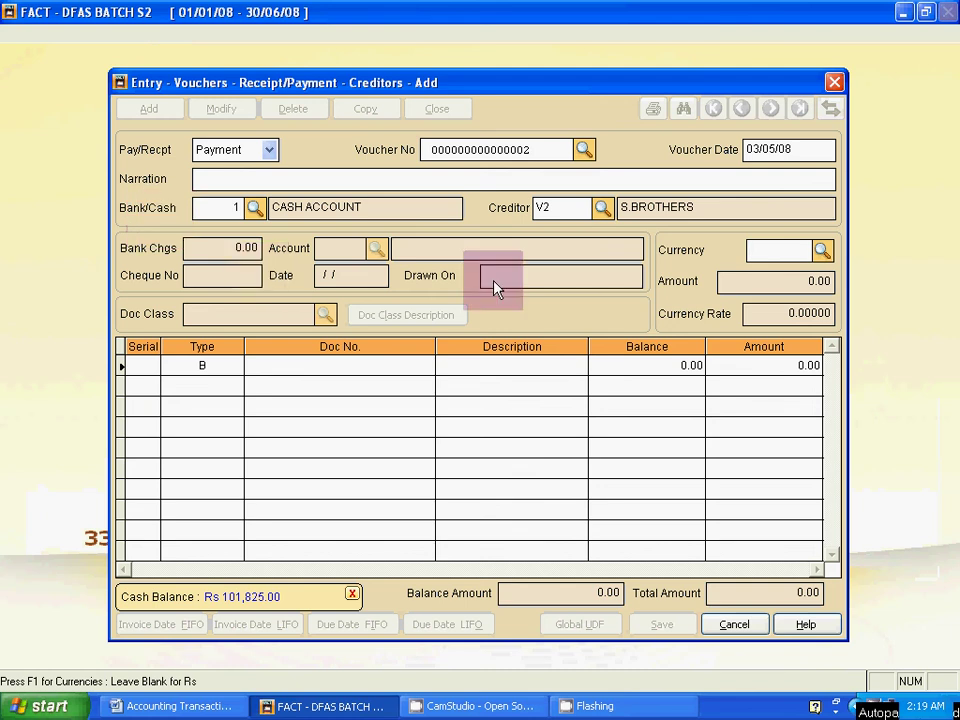
Enter the payment amount 10000 from the fourth Word transaction, leaving the currency and document class blank
key("Return")
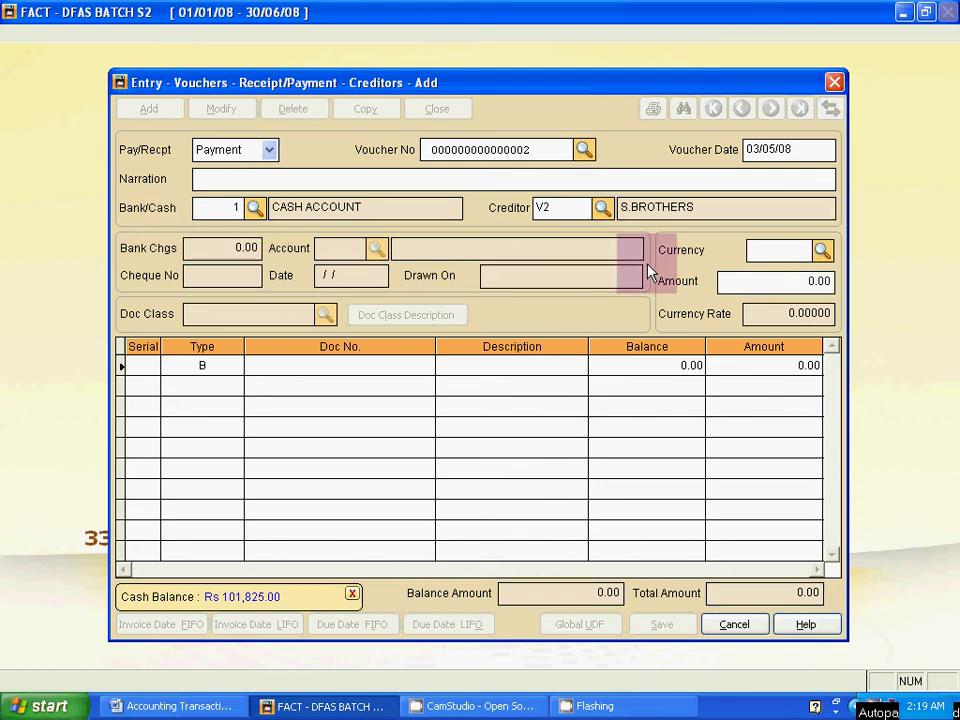
key("alt+Tab")
left_click_drag(632, 438, 549, 438)
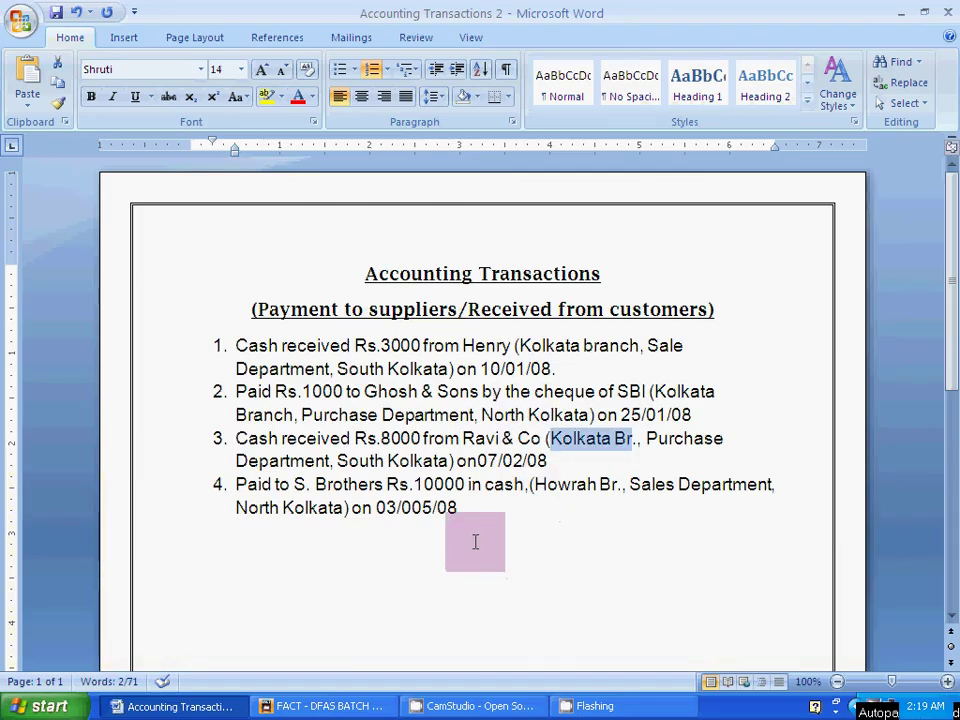
key("alt+Tab")
type("1")
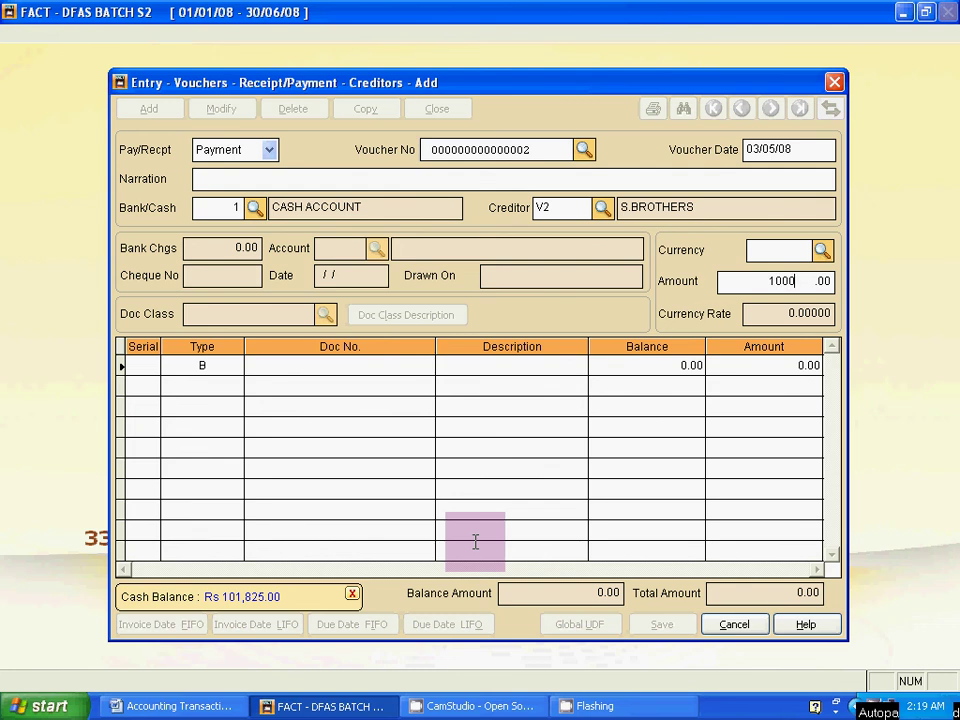
key("Return")
key("Return")
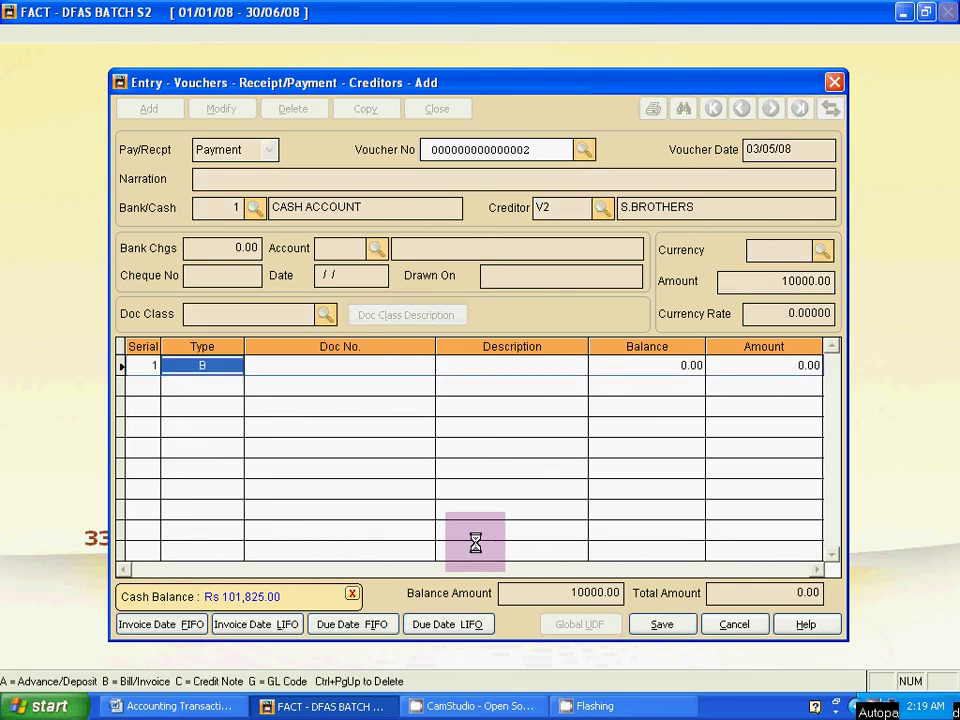
Allocate the full 10000 payment to bill V2 /OPEN and save the voucher
key("Return")
left_click(426, 366)
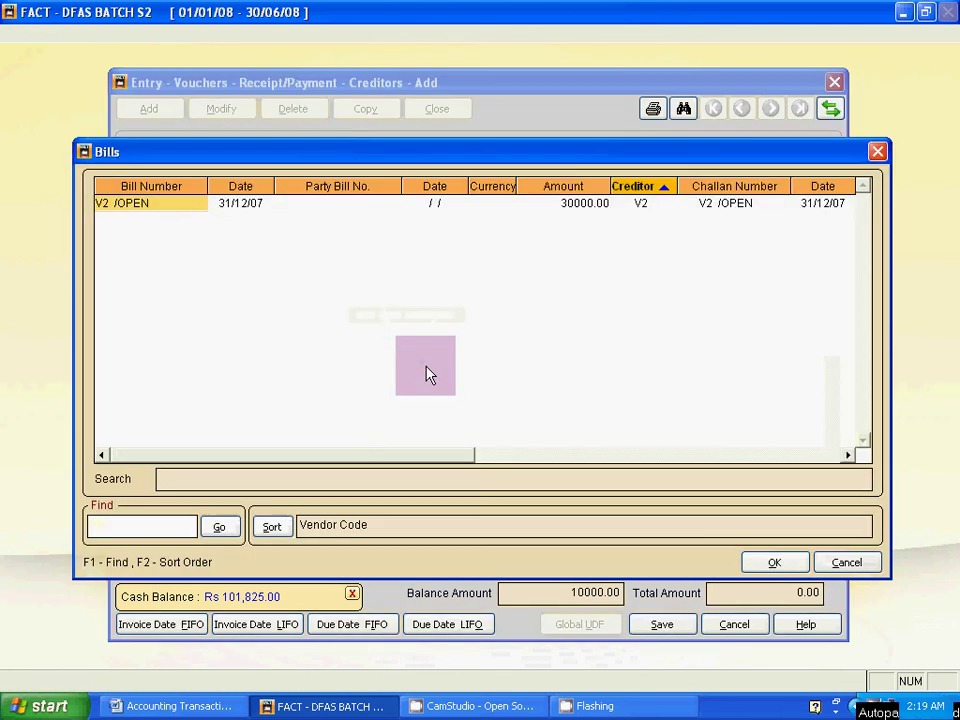
double_click(189, 203)
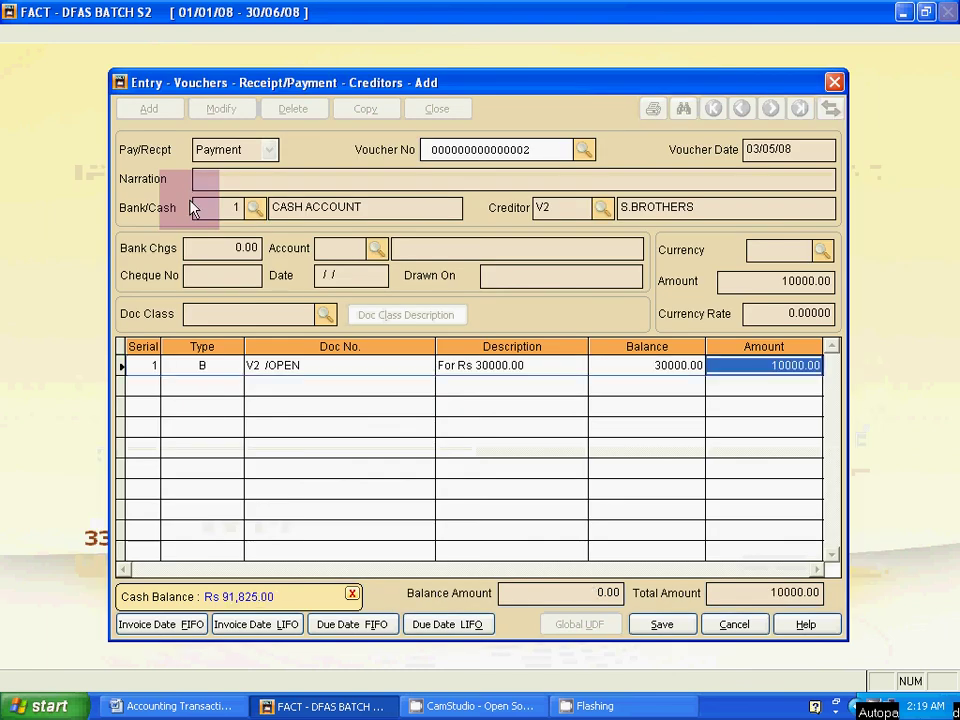
left_click(655, 624)
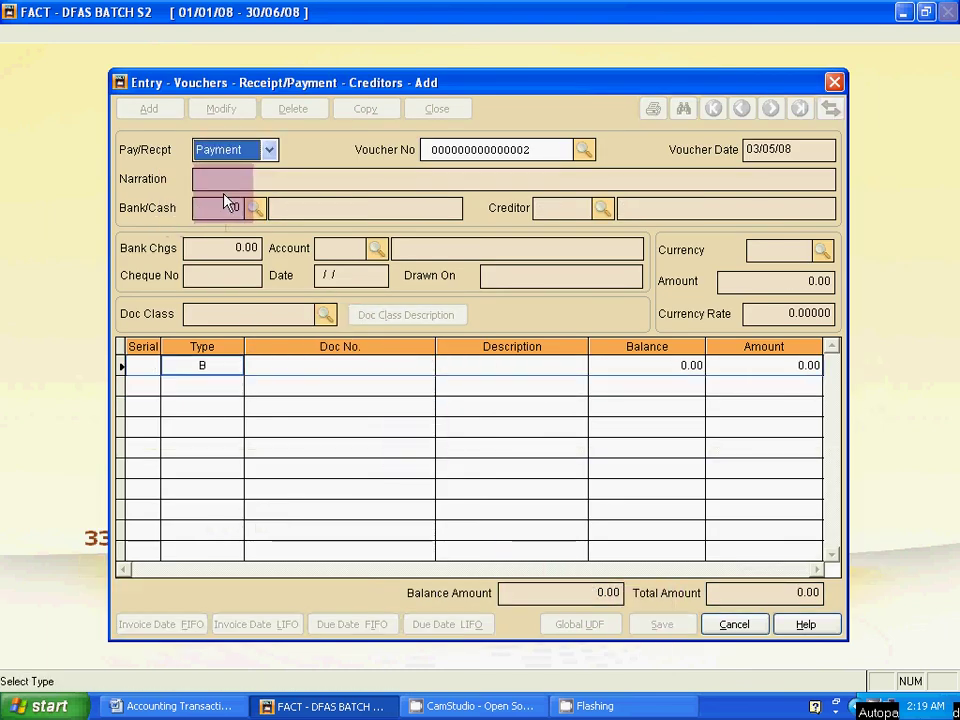
Open payment voucher 2 to S.BROTHERS for modification and advance through its header fields to the amount
left_click(221, 110)
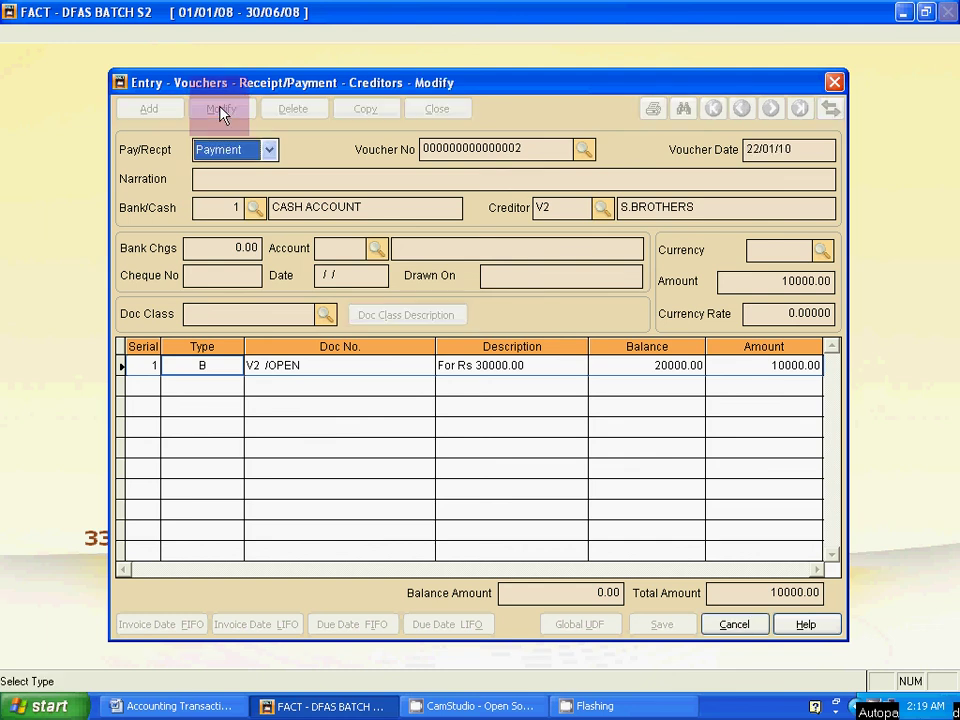
key("Tab")
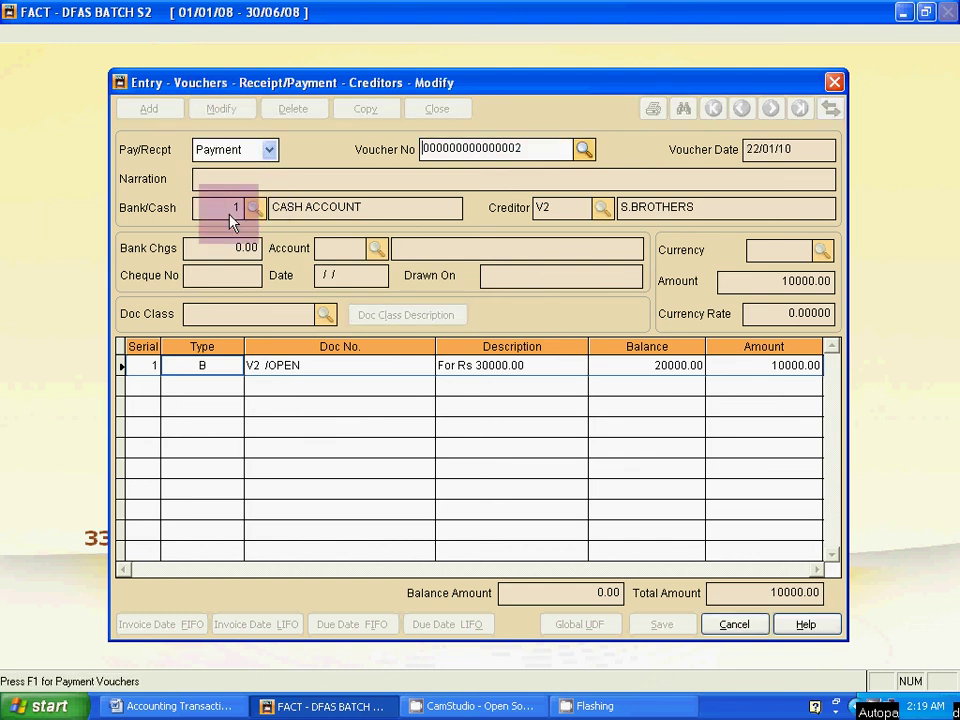
key("Tab")
key("Tab")
key("Tab")
key("Tab")
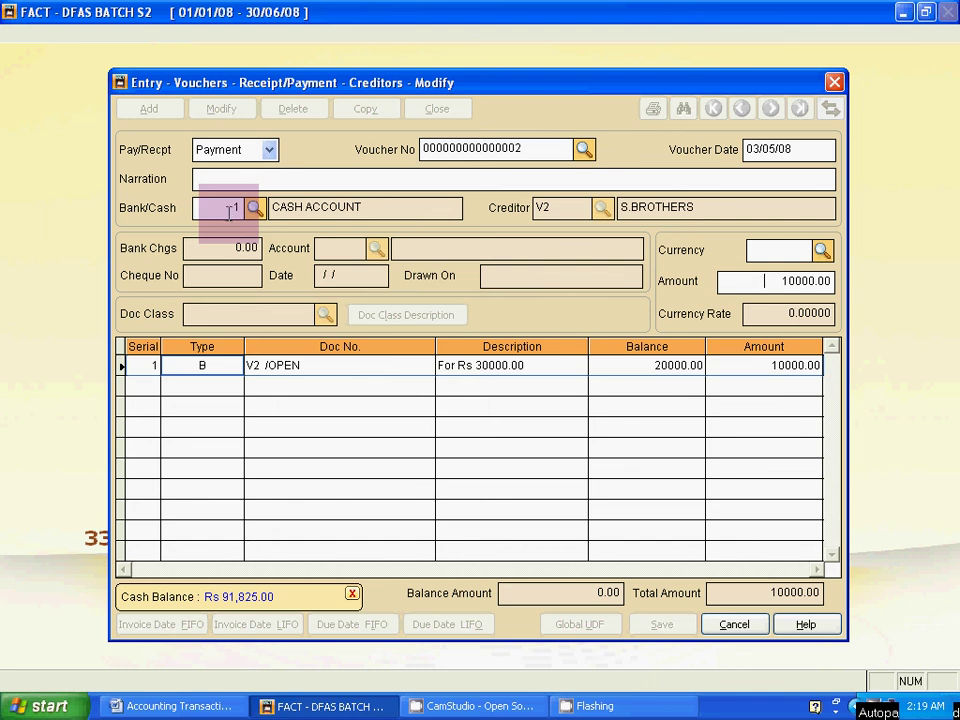
left_click(243, 402)
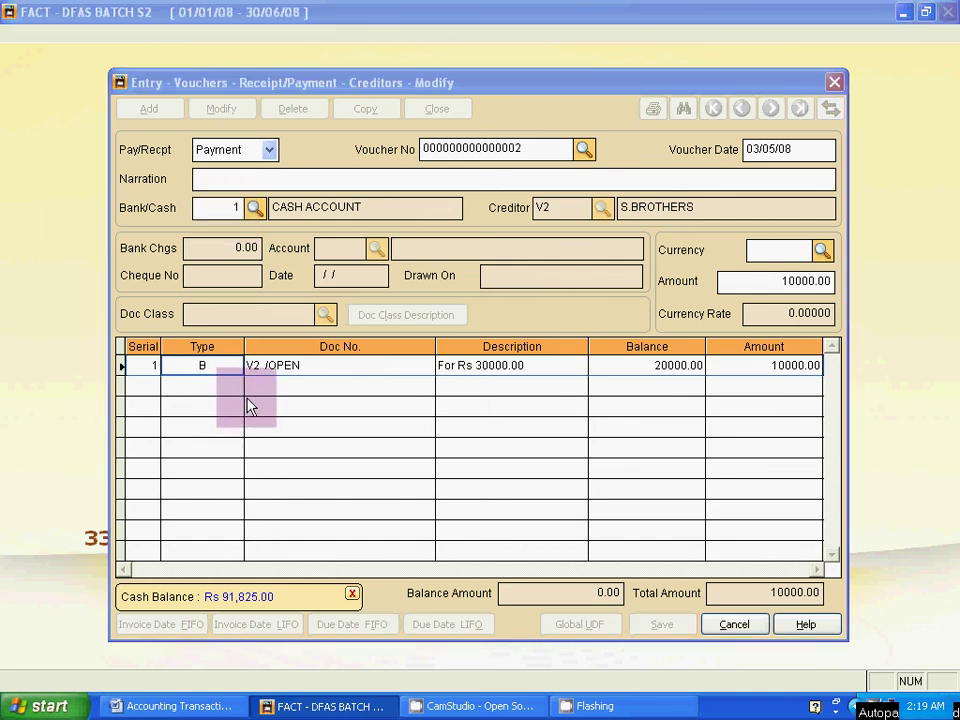
Assign the document classes HOWRAH BRANCH, SALES DEPARTMENT and NORTH KOLKATA to the voucher, checking the fourth transaction in Word
left_click(236, 707)
left_click(236, 707)
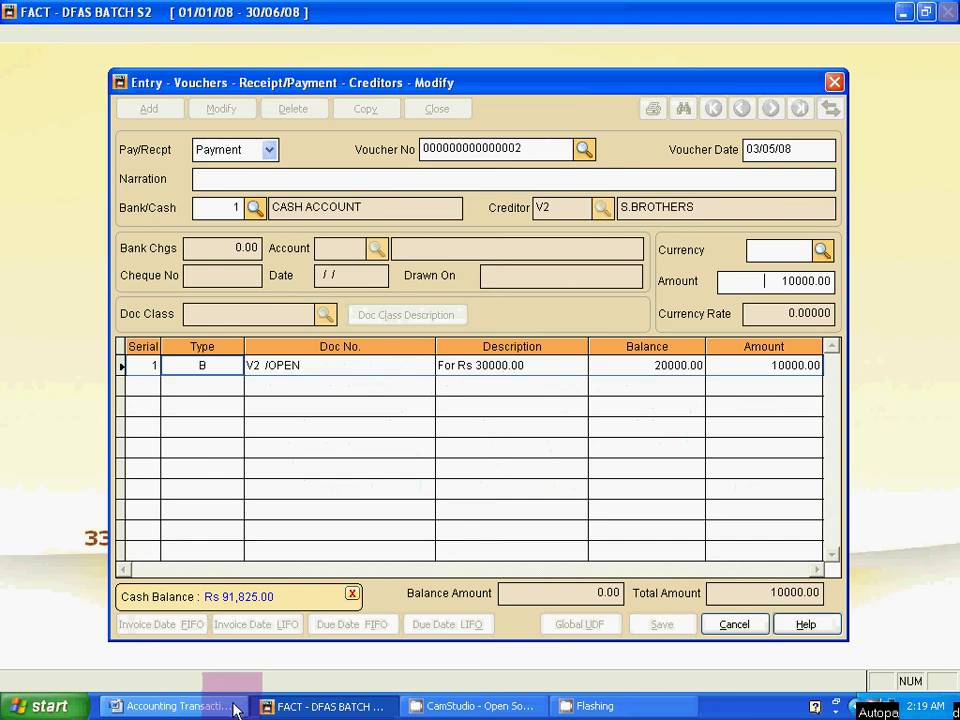
left_click(325, 314)
key("alt+Tab")
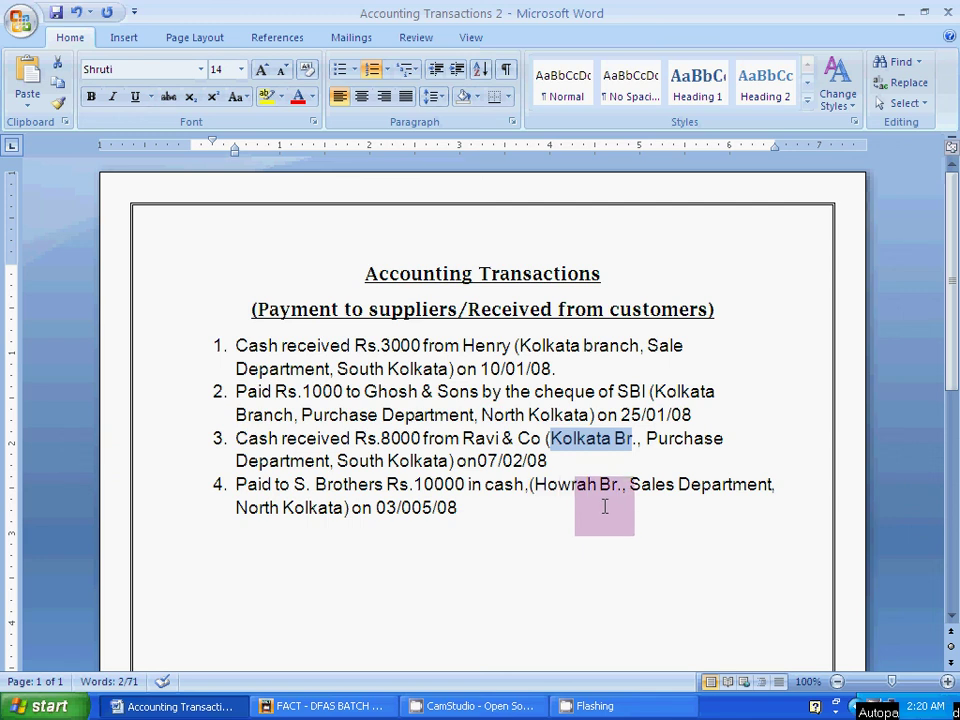
key("alt+Tab")
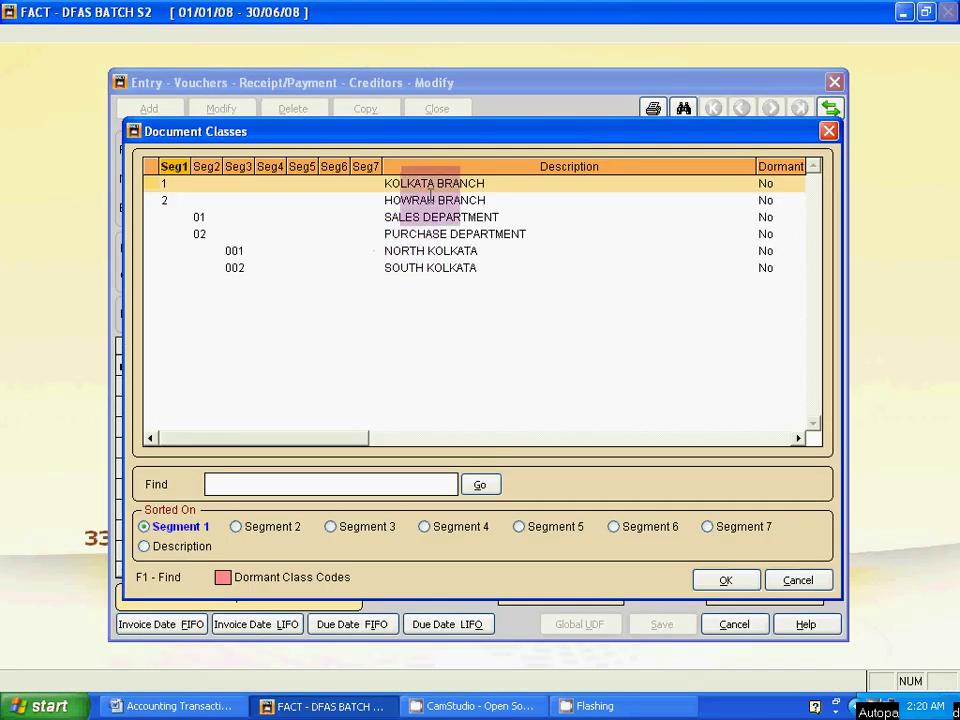
left_click(435, 200)
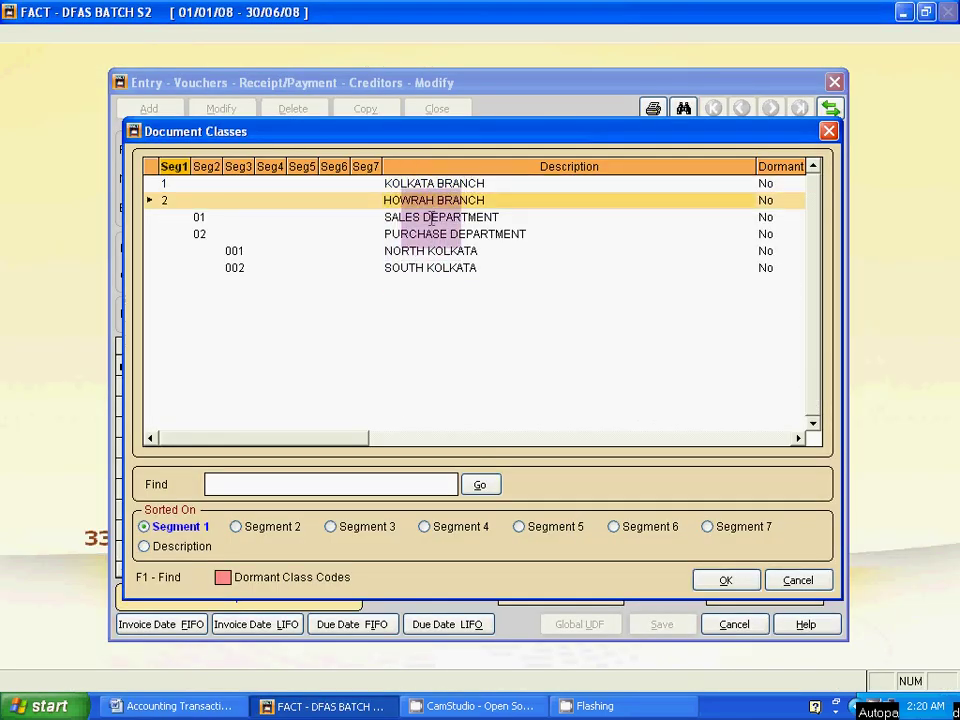
left_click(437, 217)
left_click(430, 268)
left_click(430, 252)
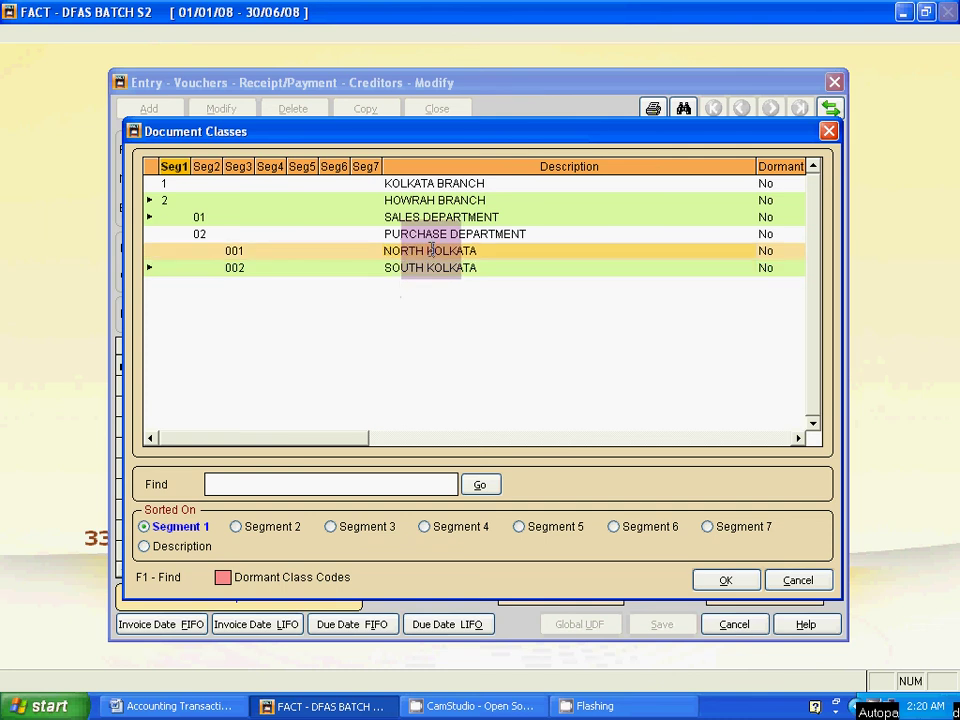
left_click(724, 578)
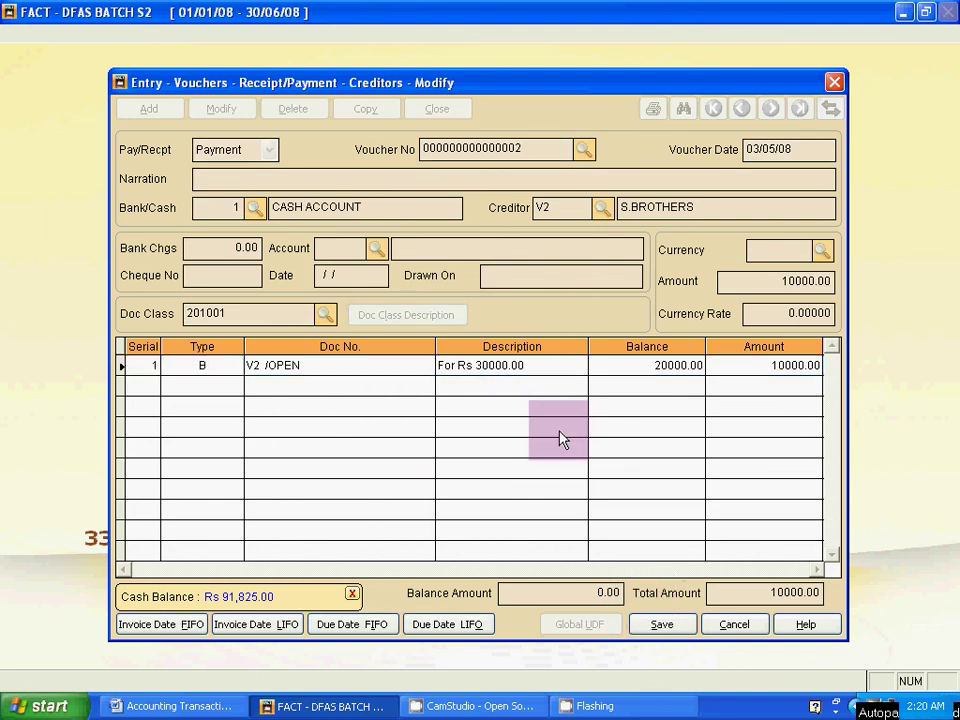
Save the modified payment voucher, close the creditor voucher entry window and switch to the transaction list in Word
left_click(675, 624)
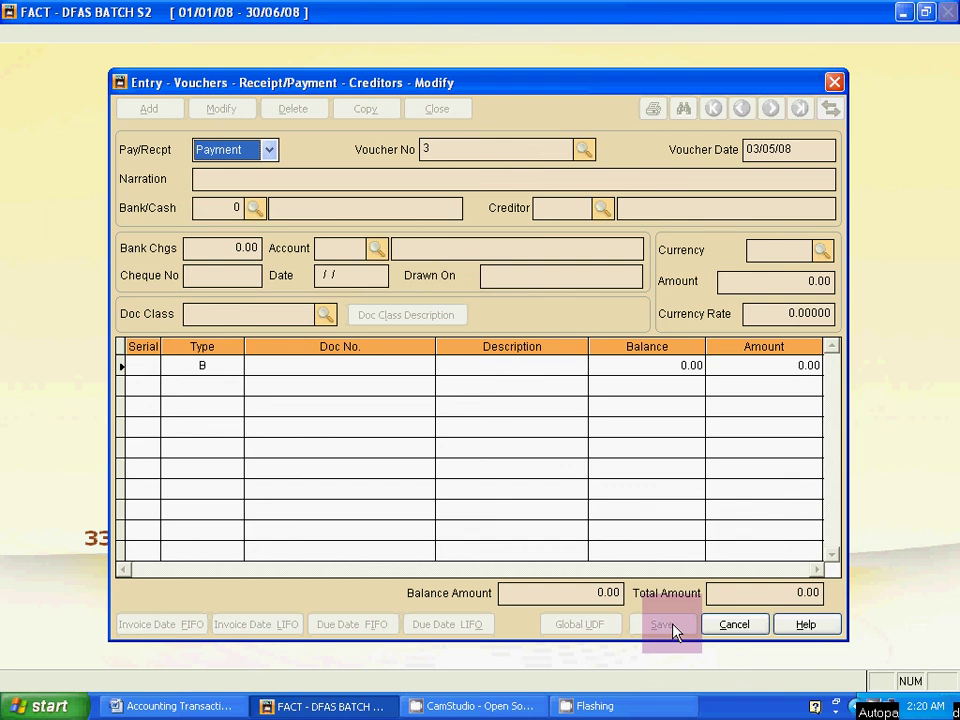
key("Escape")
key("Escape")
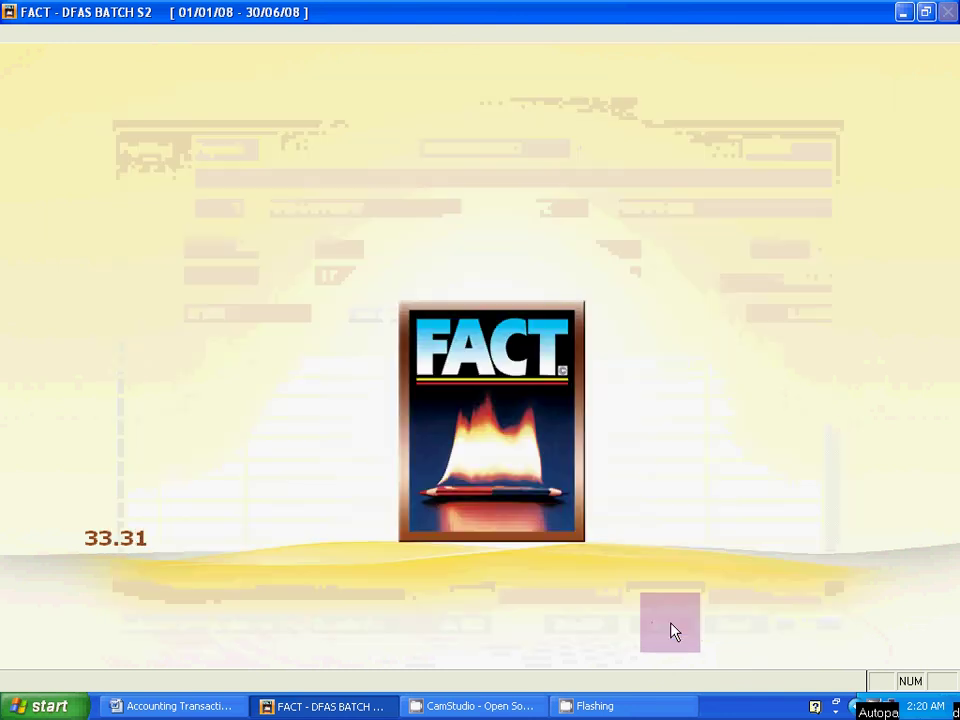
key("alt+Tab")
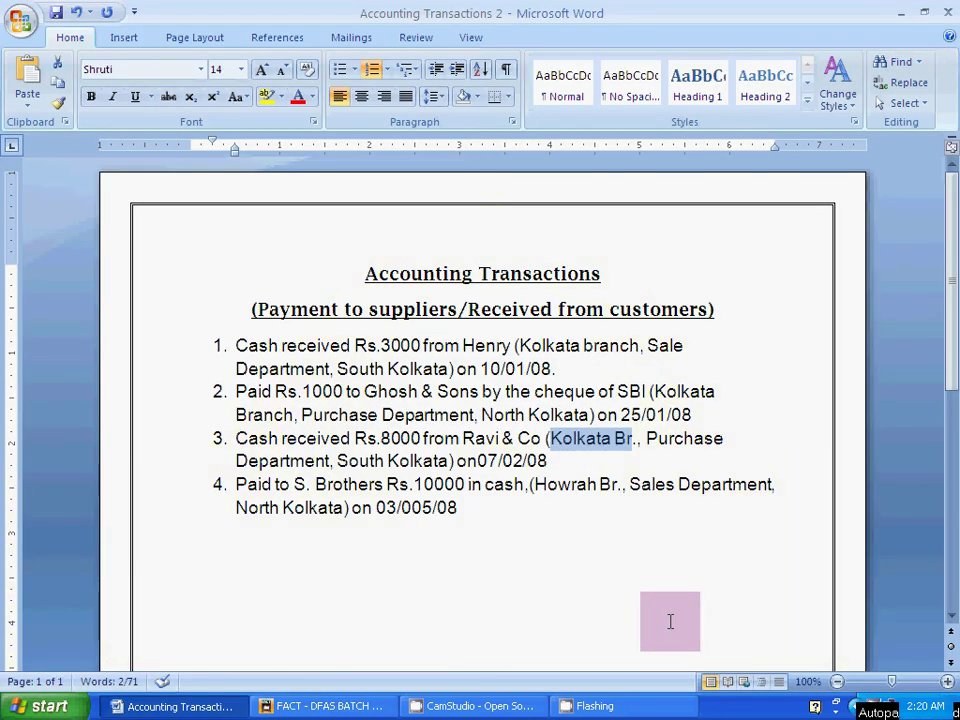